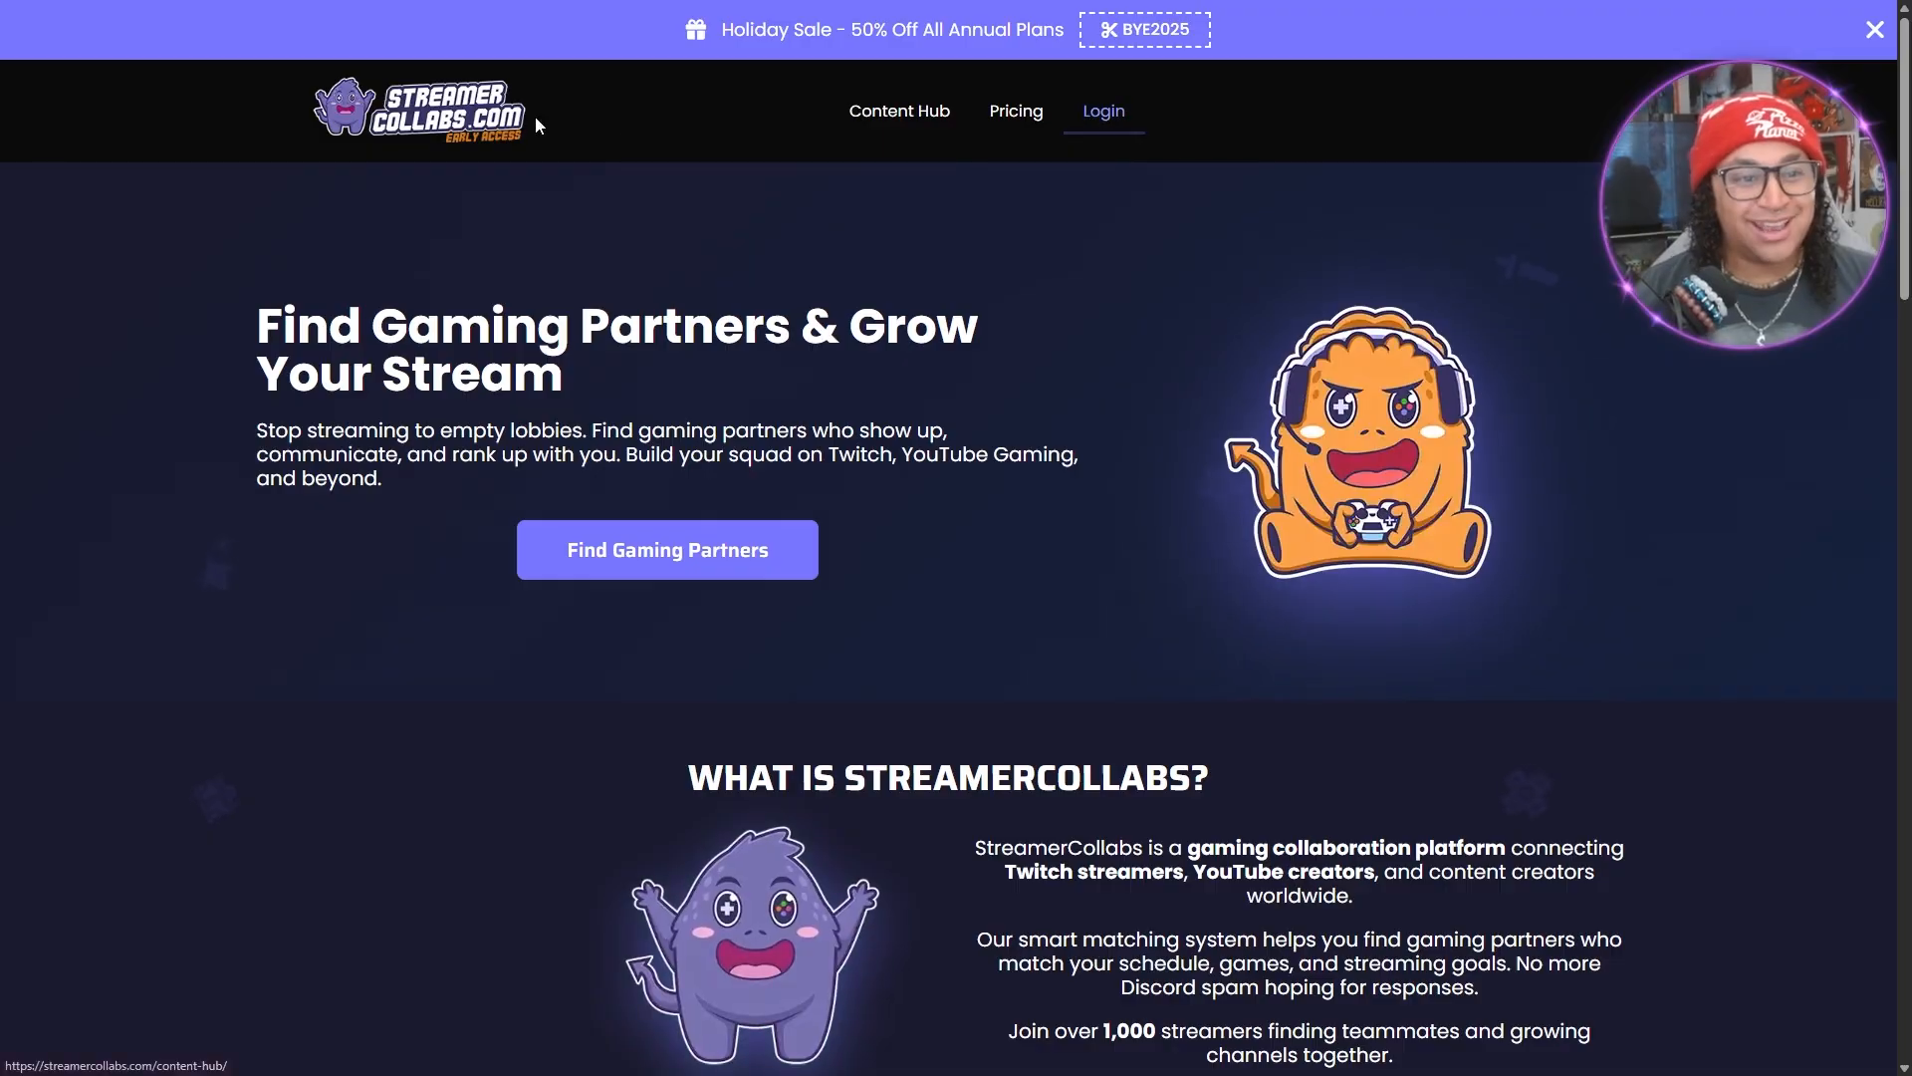
# Open the login page and go from its registration option to the pricing plans
pyautogui.click(1106, 115)
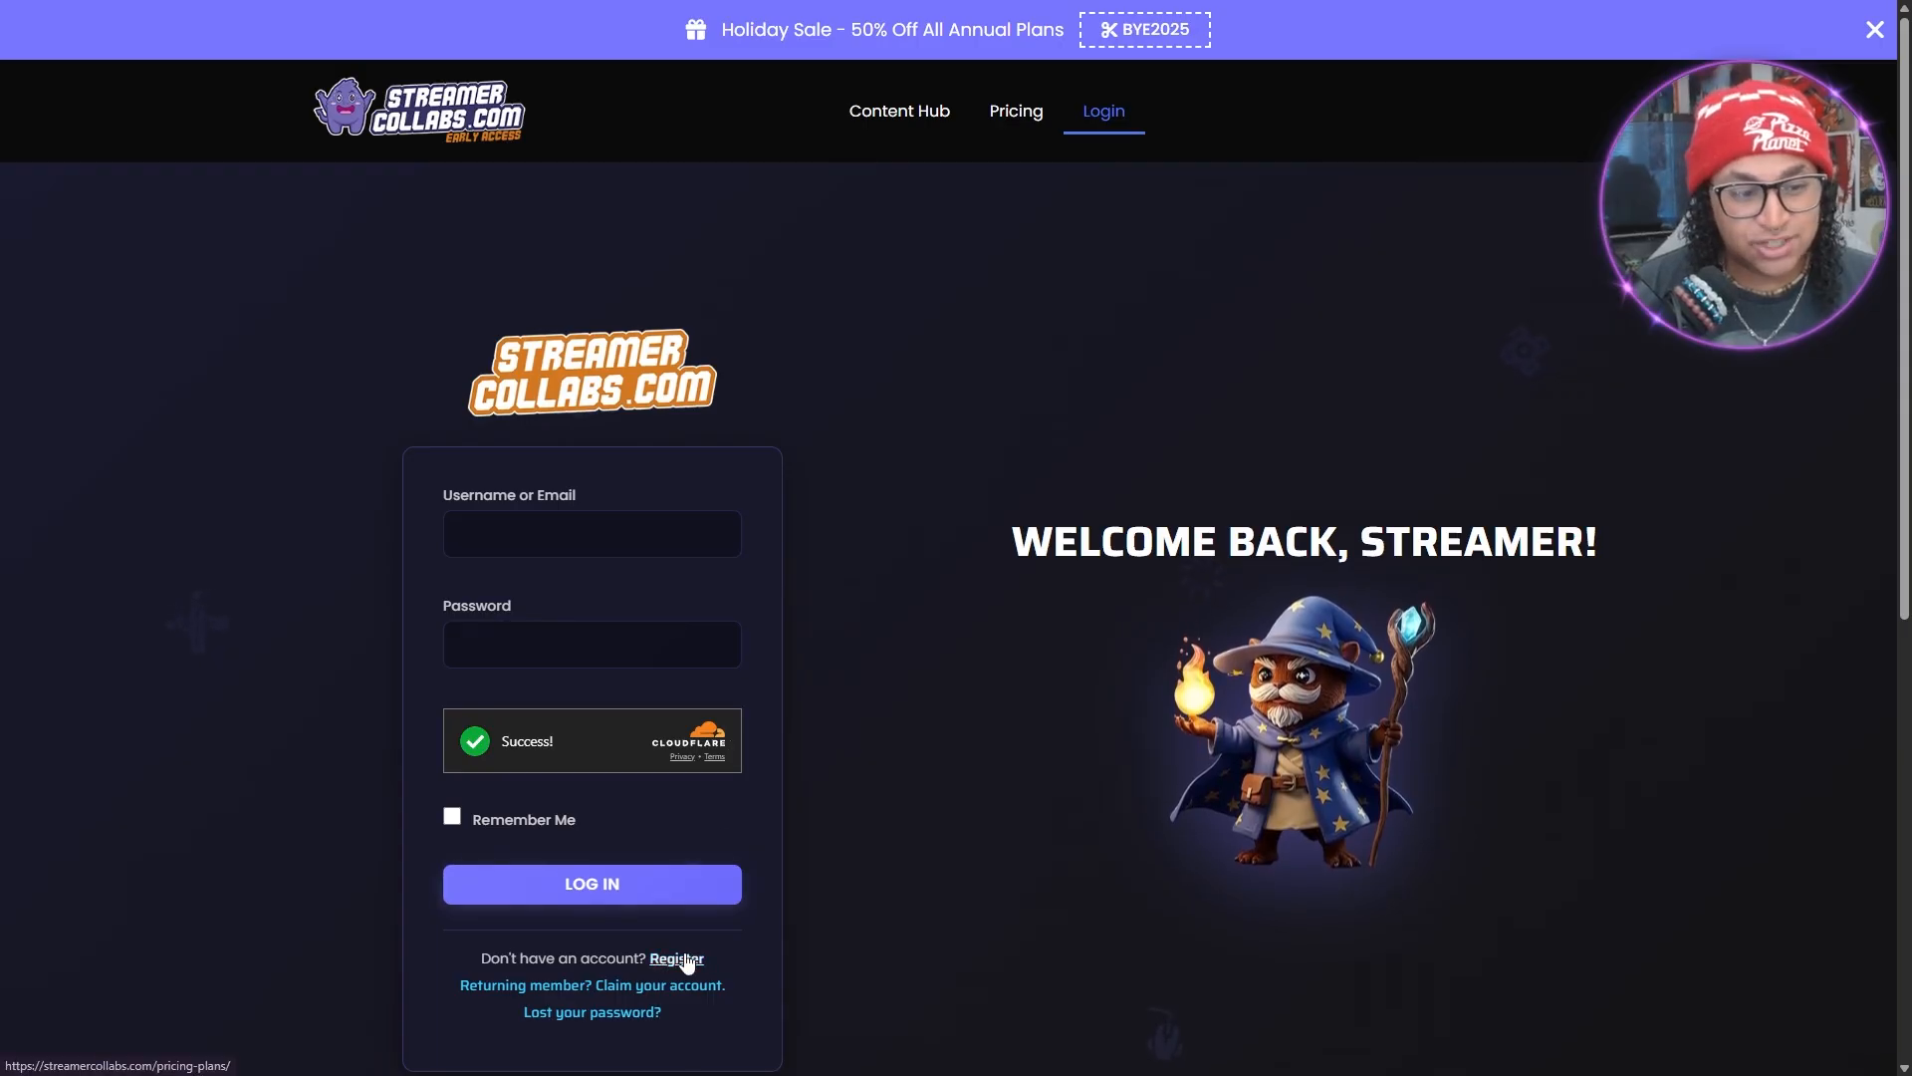
pyautogui.hotkey('alt', 'Left')
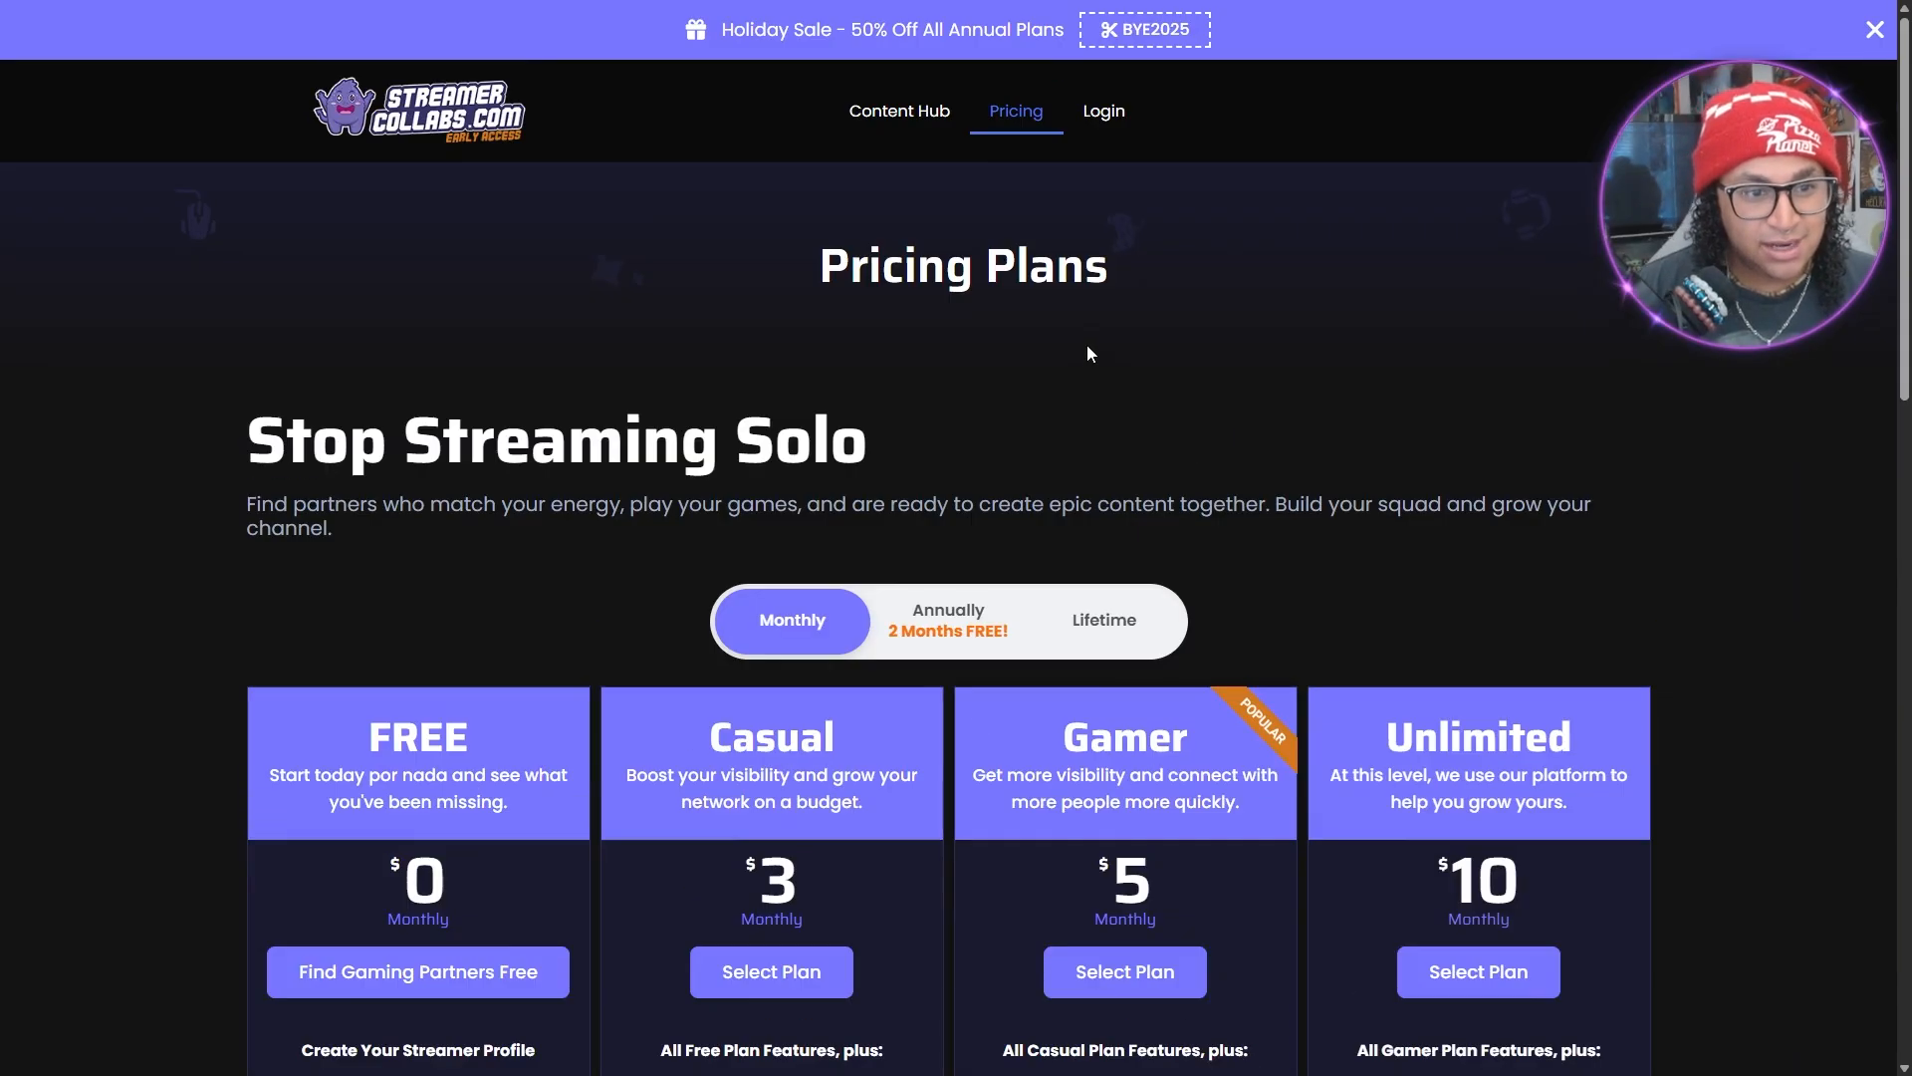
pyautogui.scroll(-1, 1534, 289)
pyautogui.scroll(-3, 1539, 299)
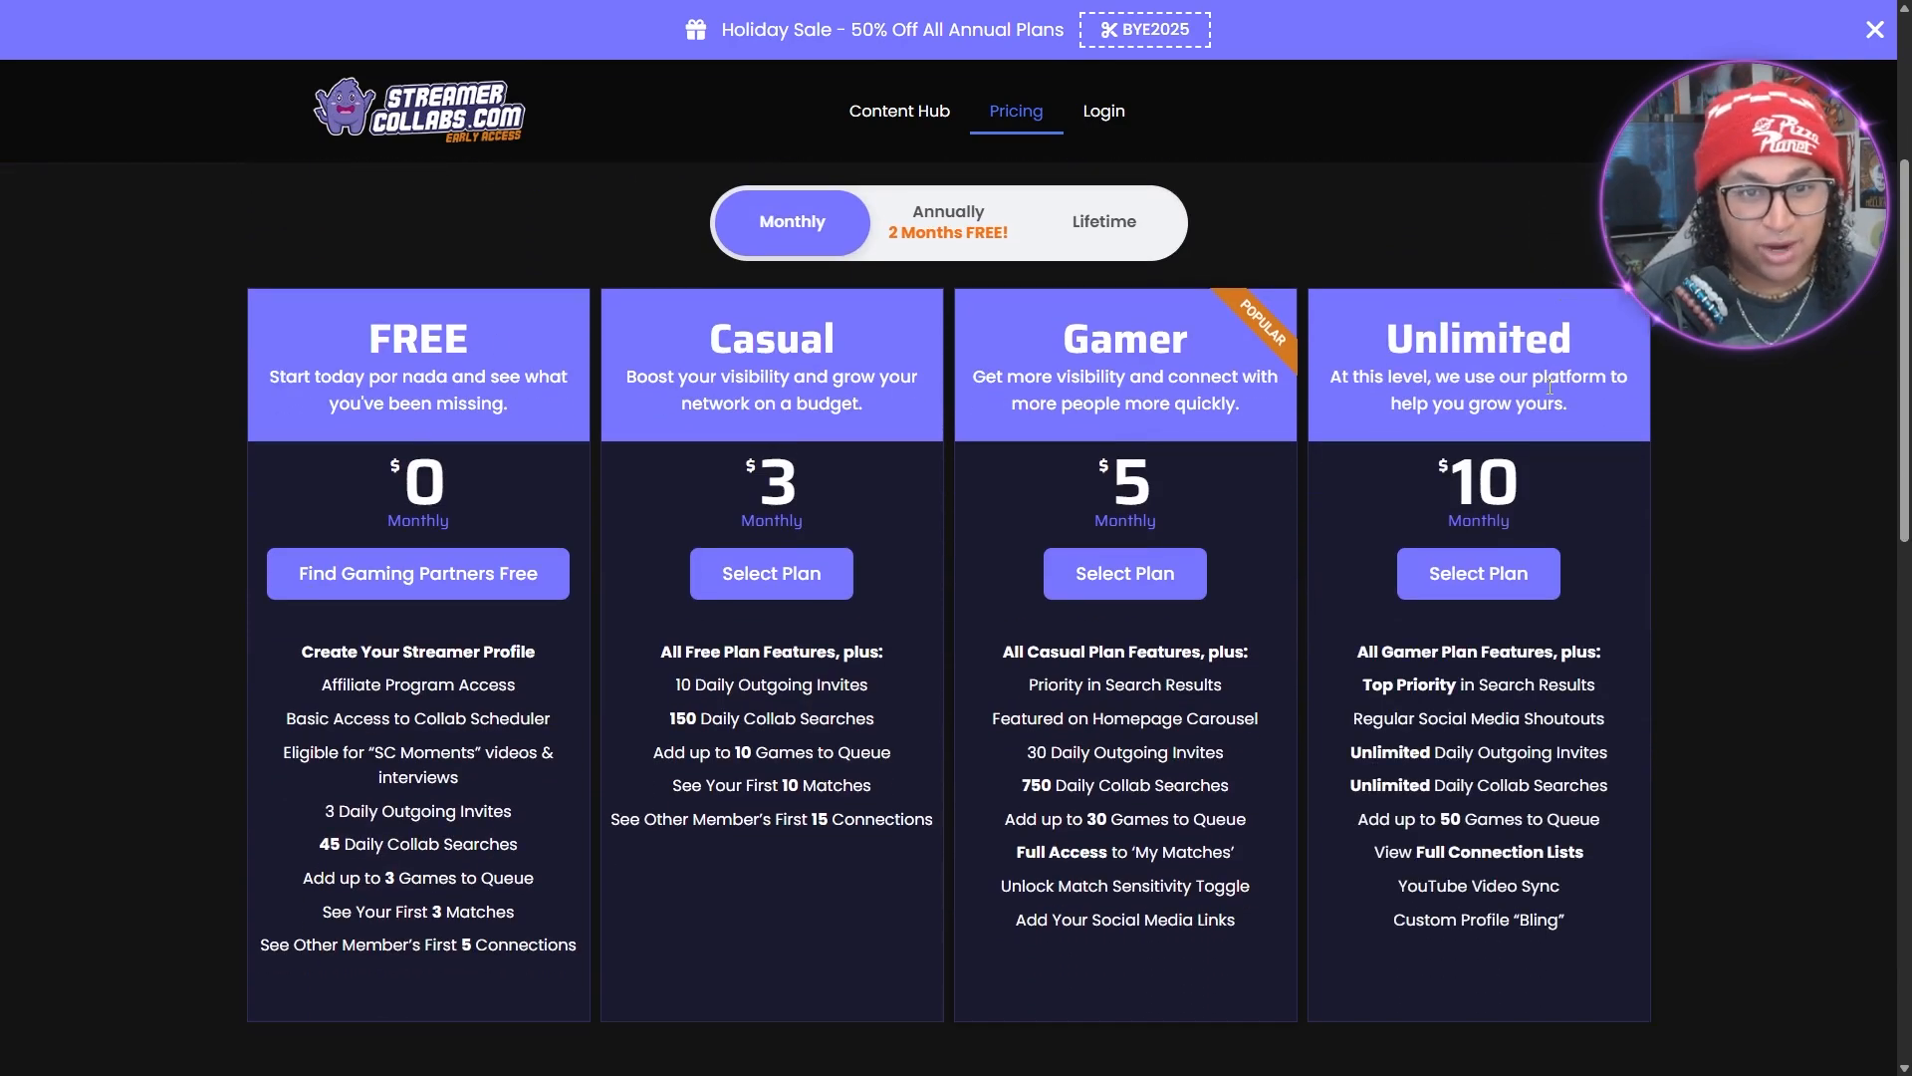
# Compare the pricing plans under annual, lifetime and monthly billing
pyautogui.click(989, 237)
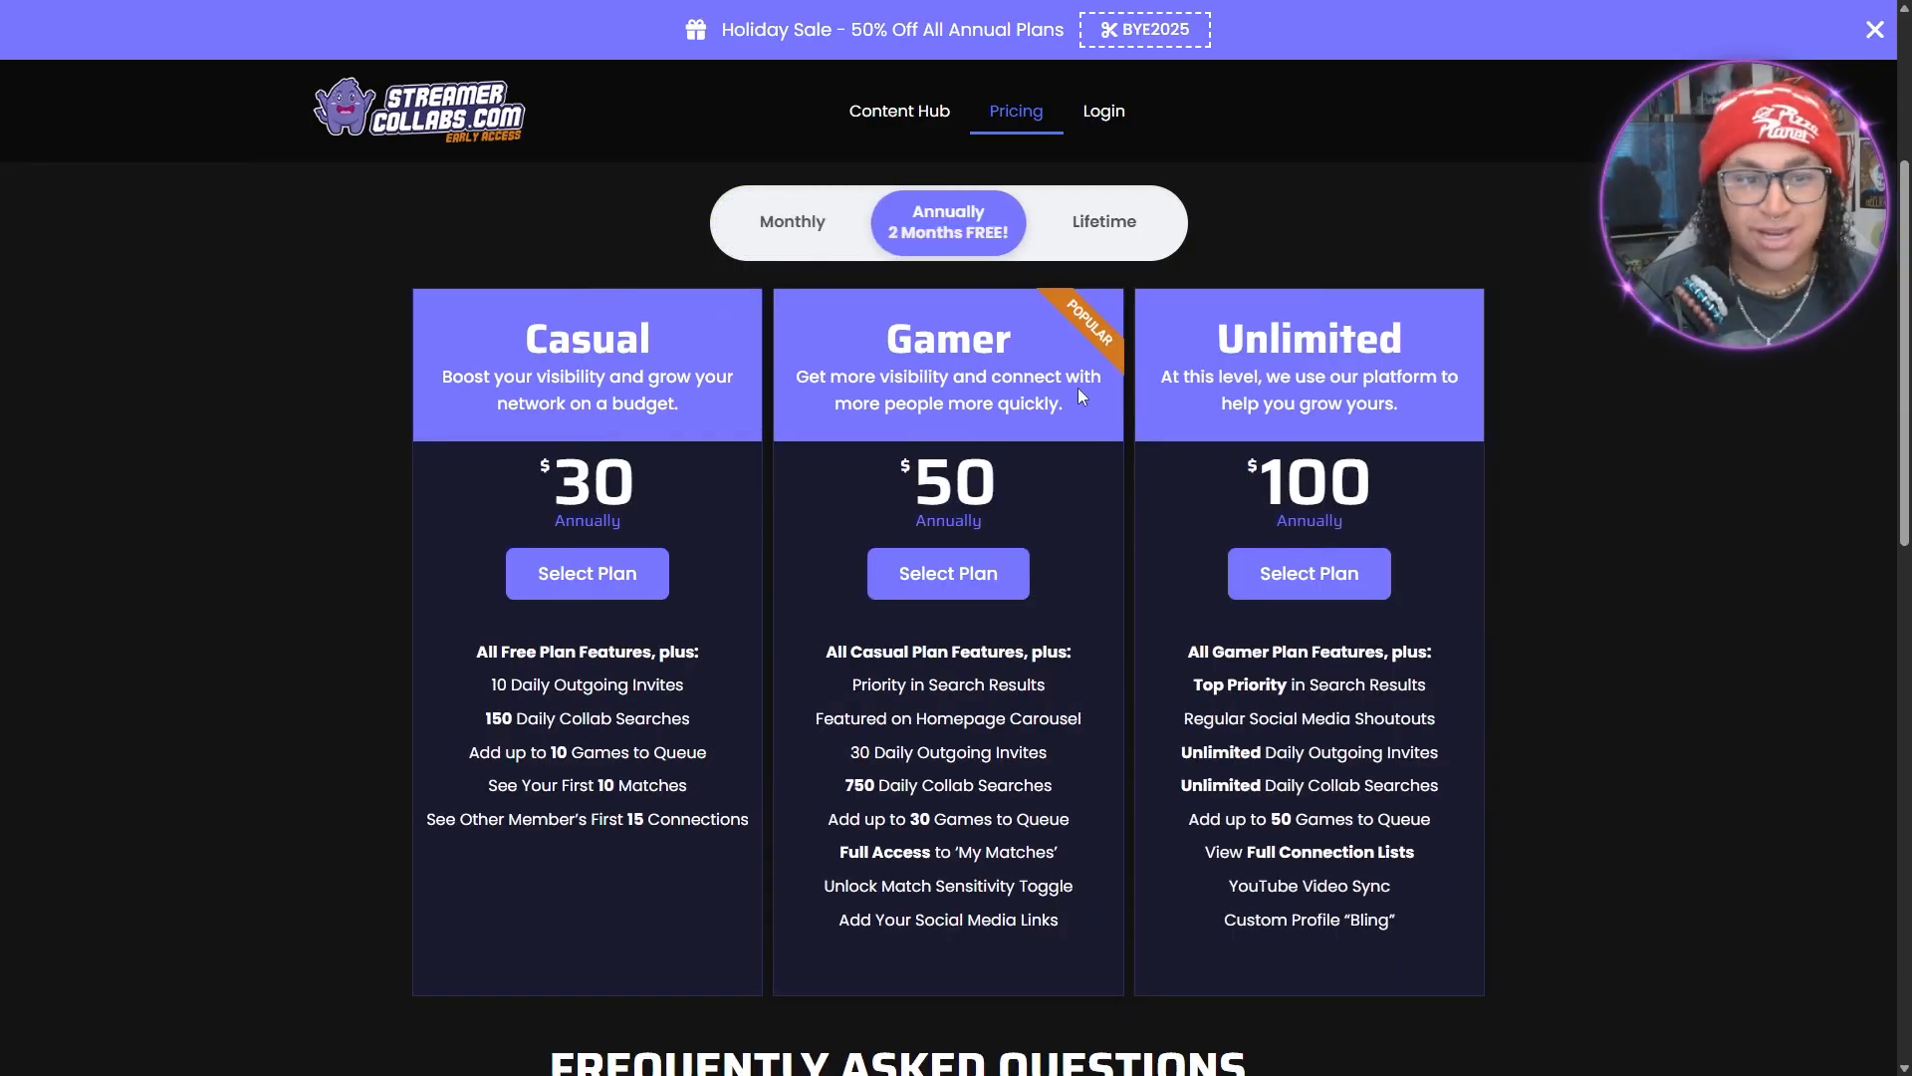
pyautogui.click(1107, 237)
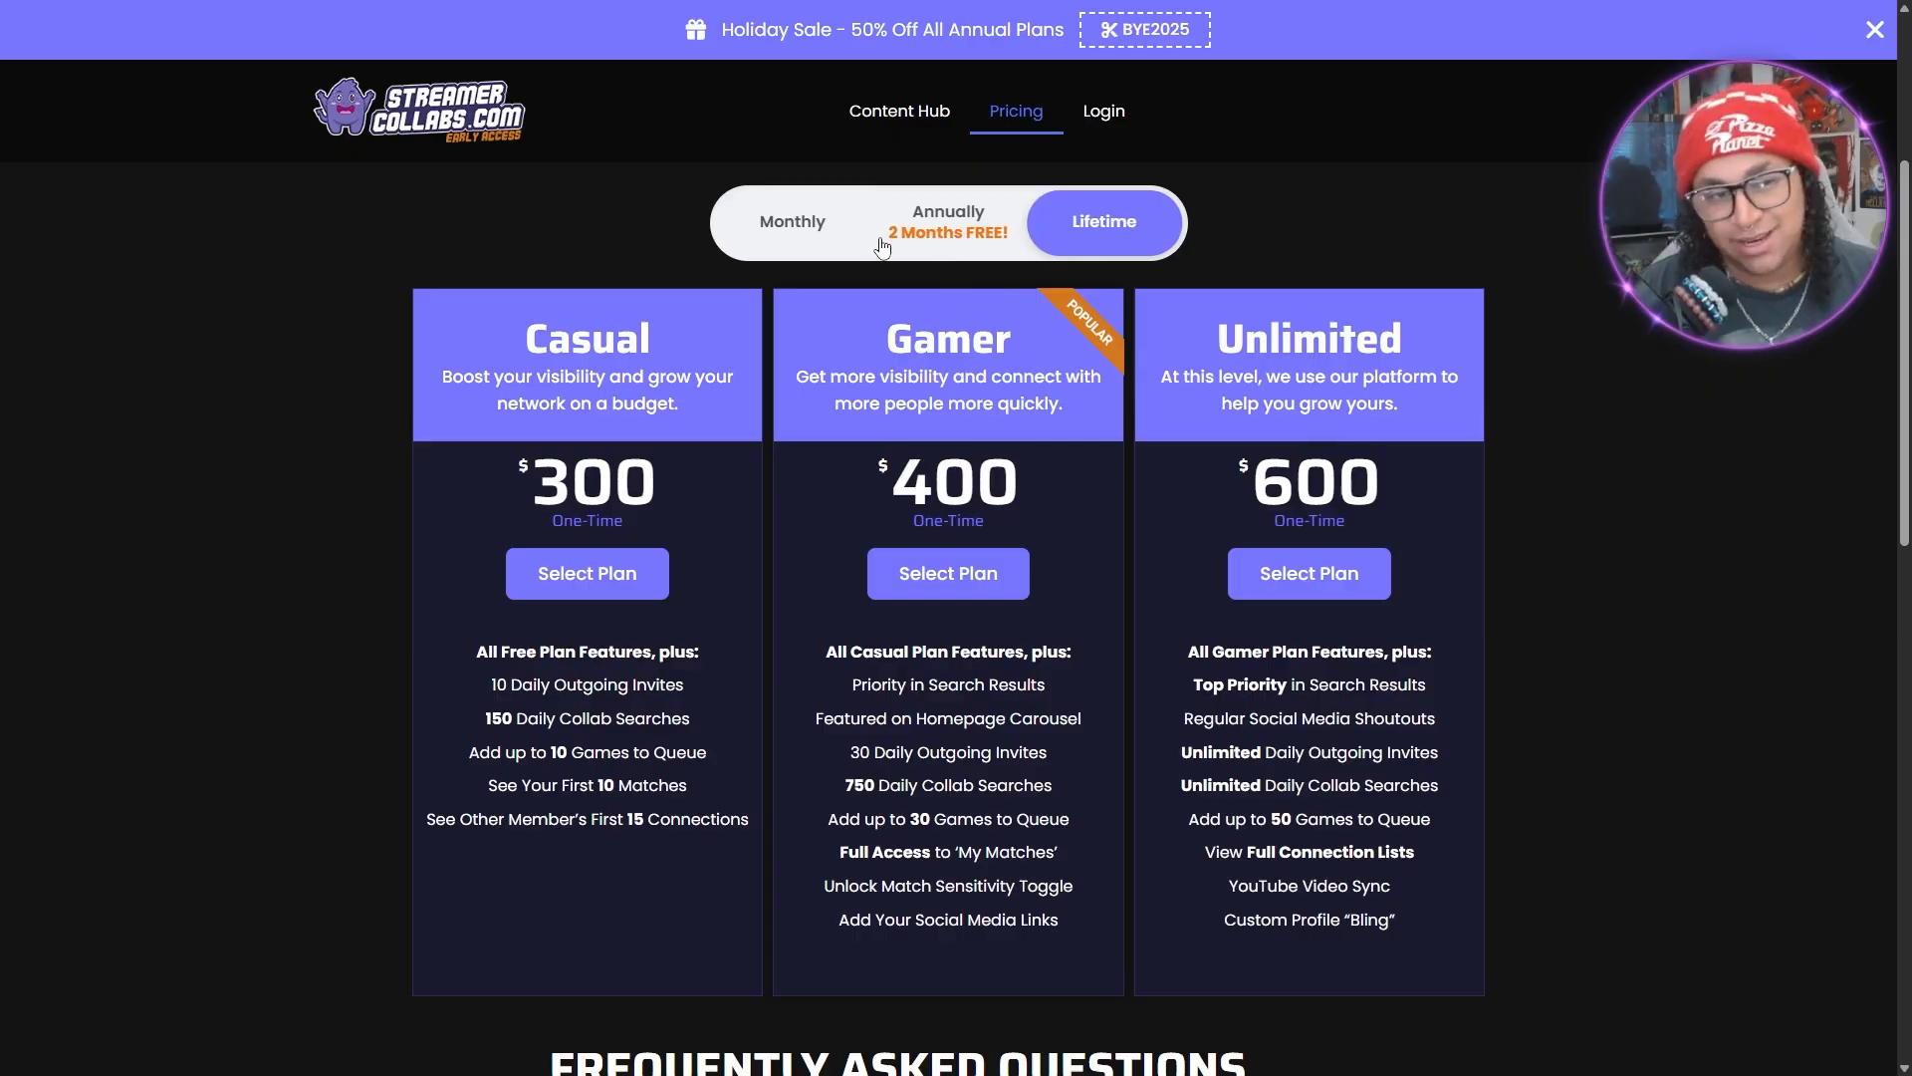
pyautogui.click(856, 225)
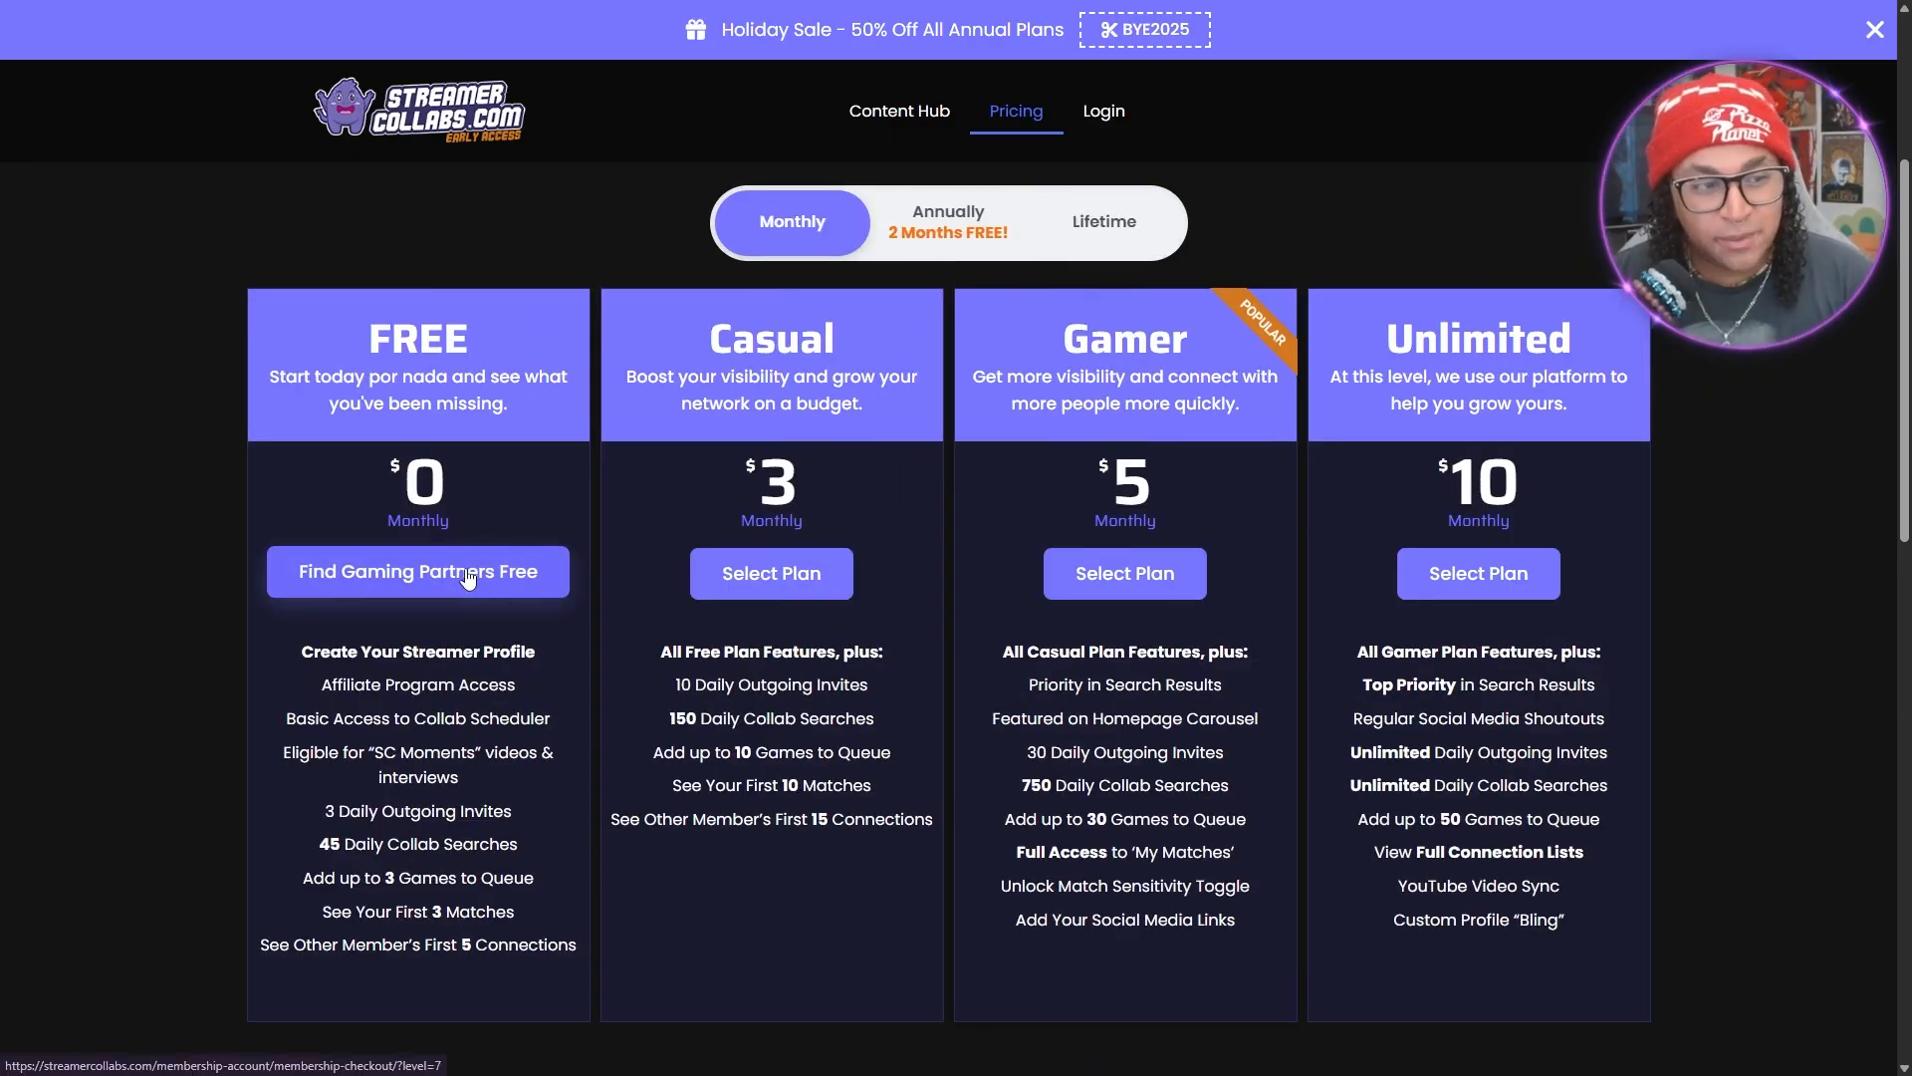
# Select the Free plan, fill in the username, password and email address with their confirmations, and submit the membership checkout
pyautogui.click(385, 588)
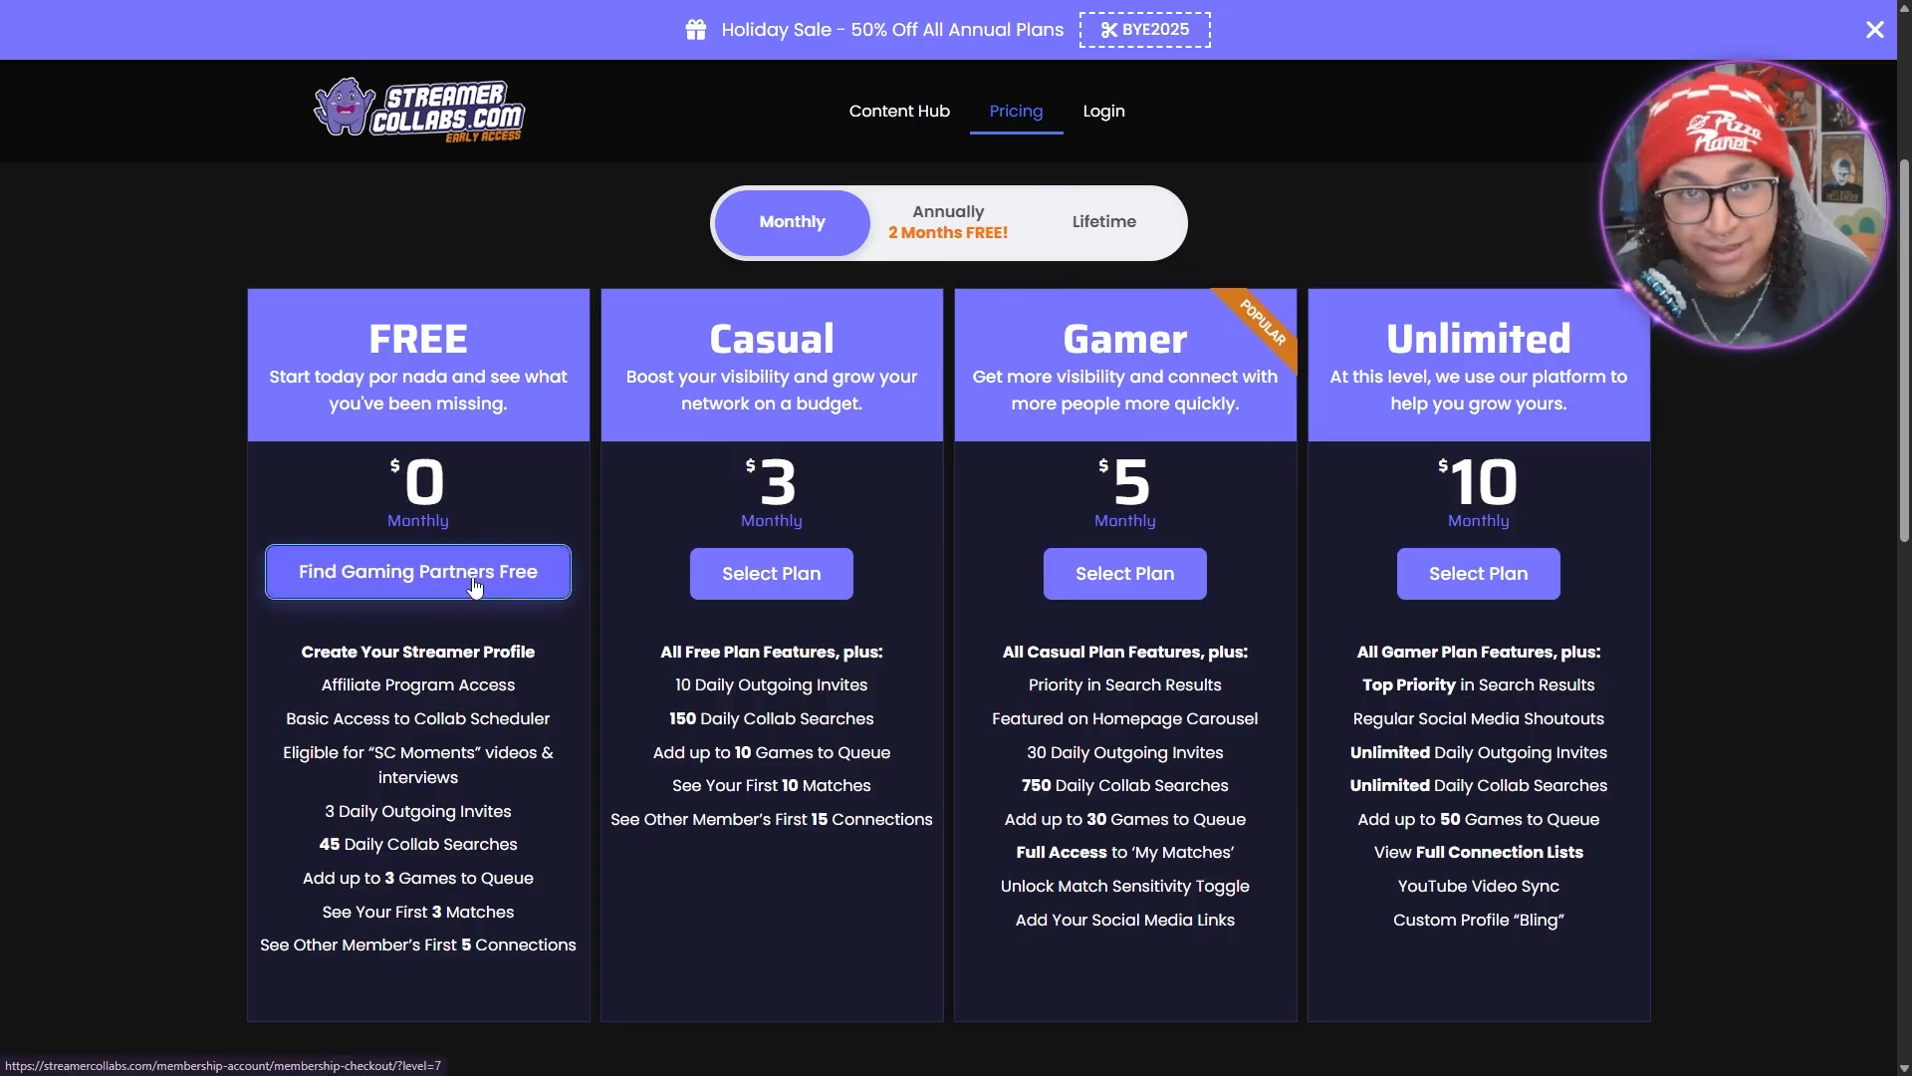
pyautogui.scroll(-2, 1780, 349)
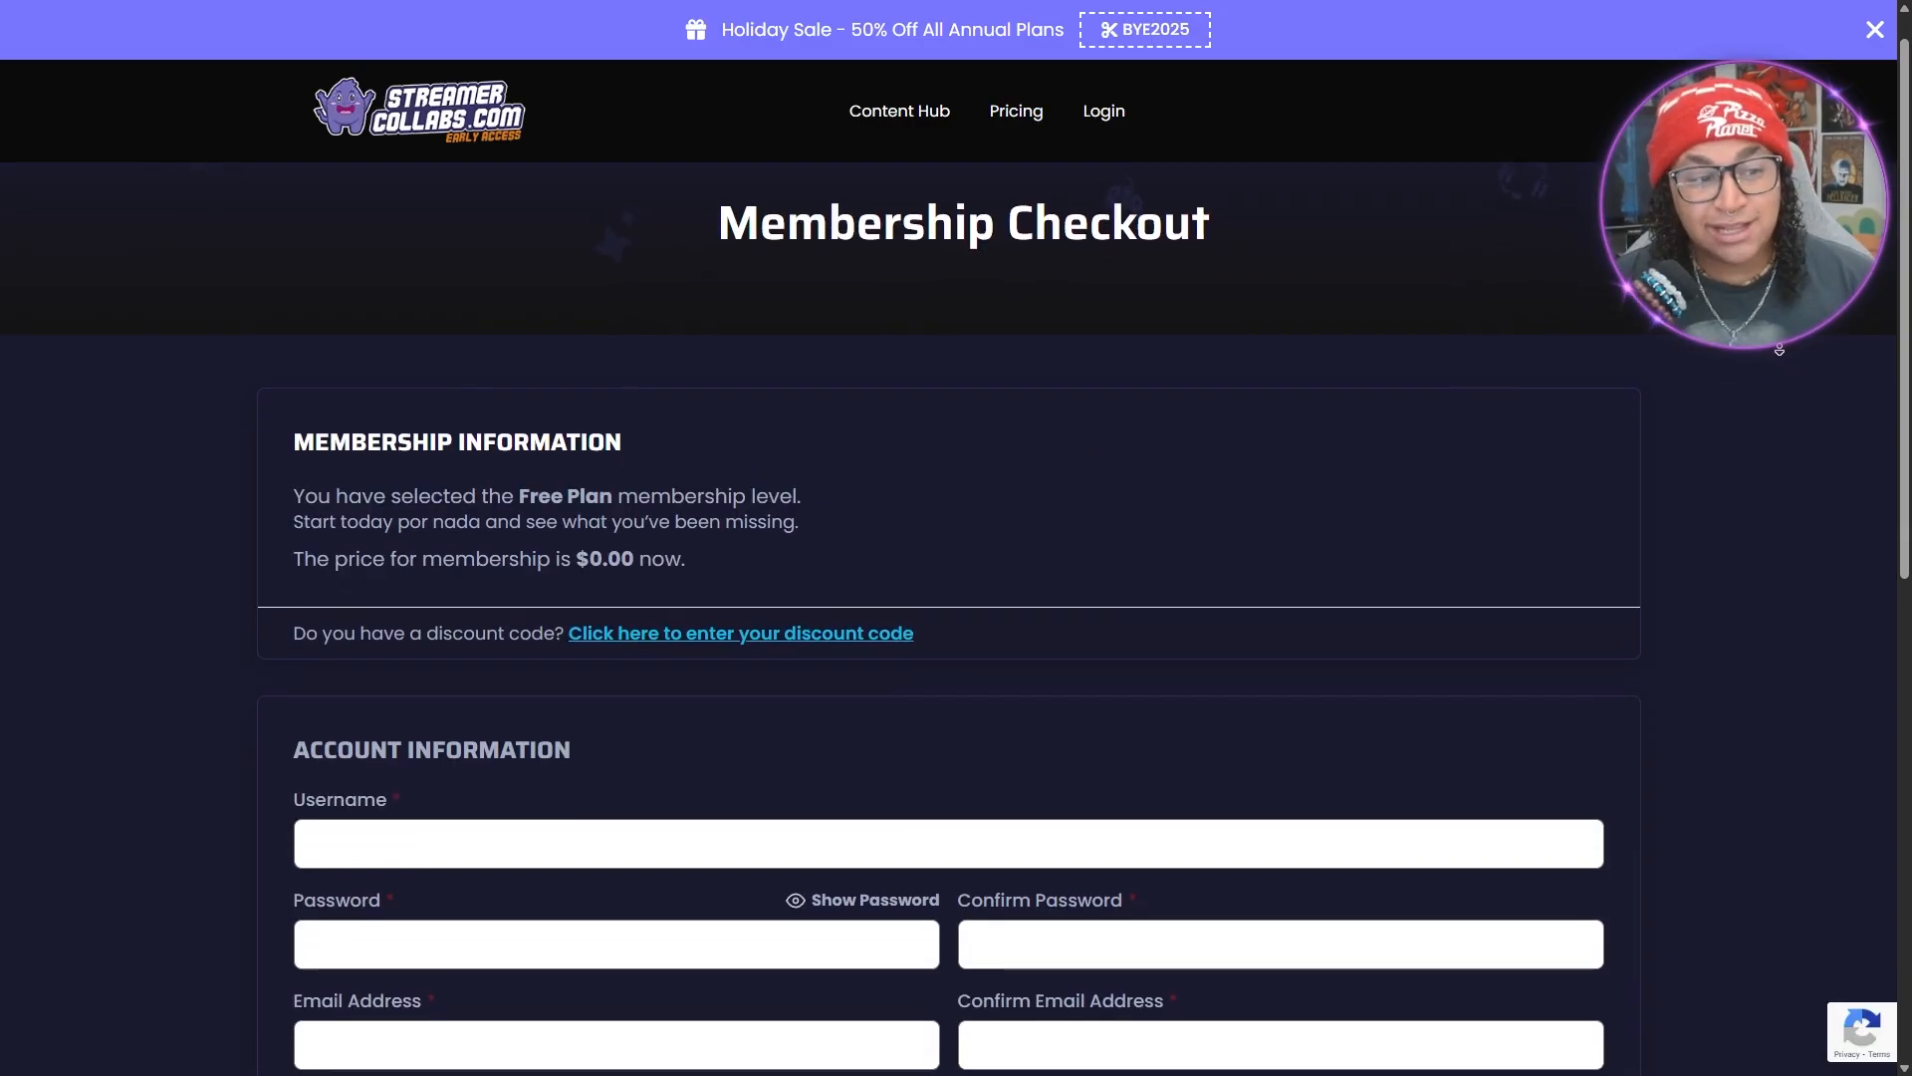
pyautogui.scroll(1, 499, 704)
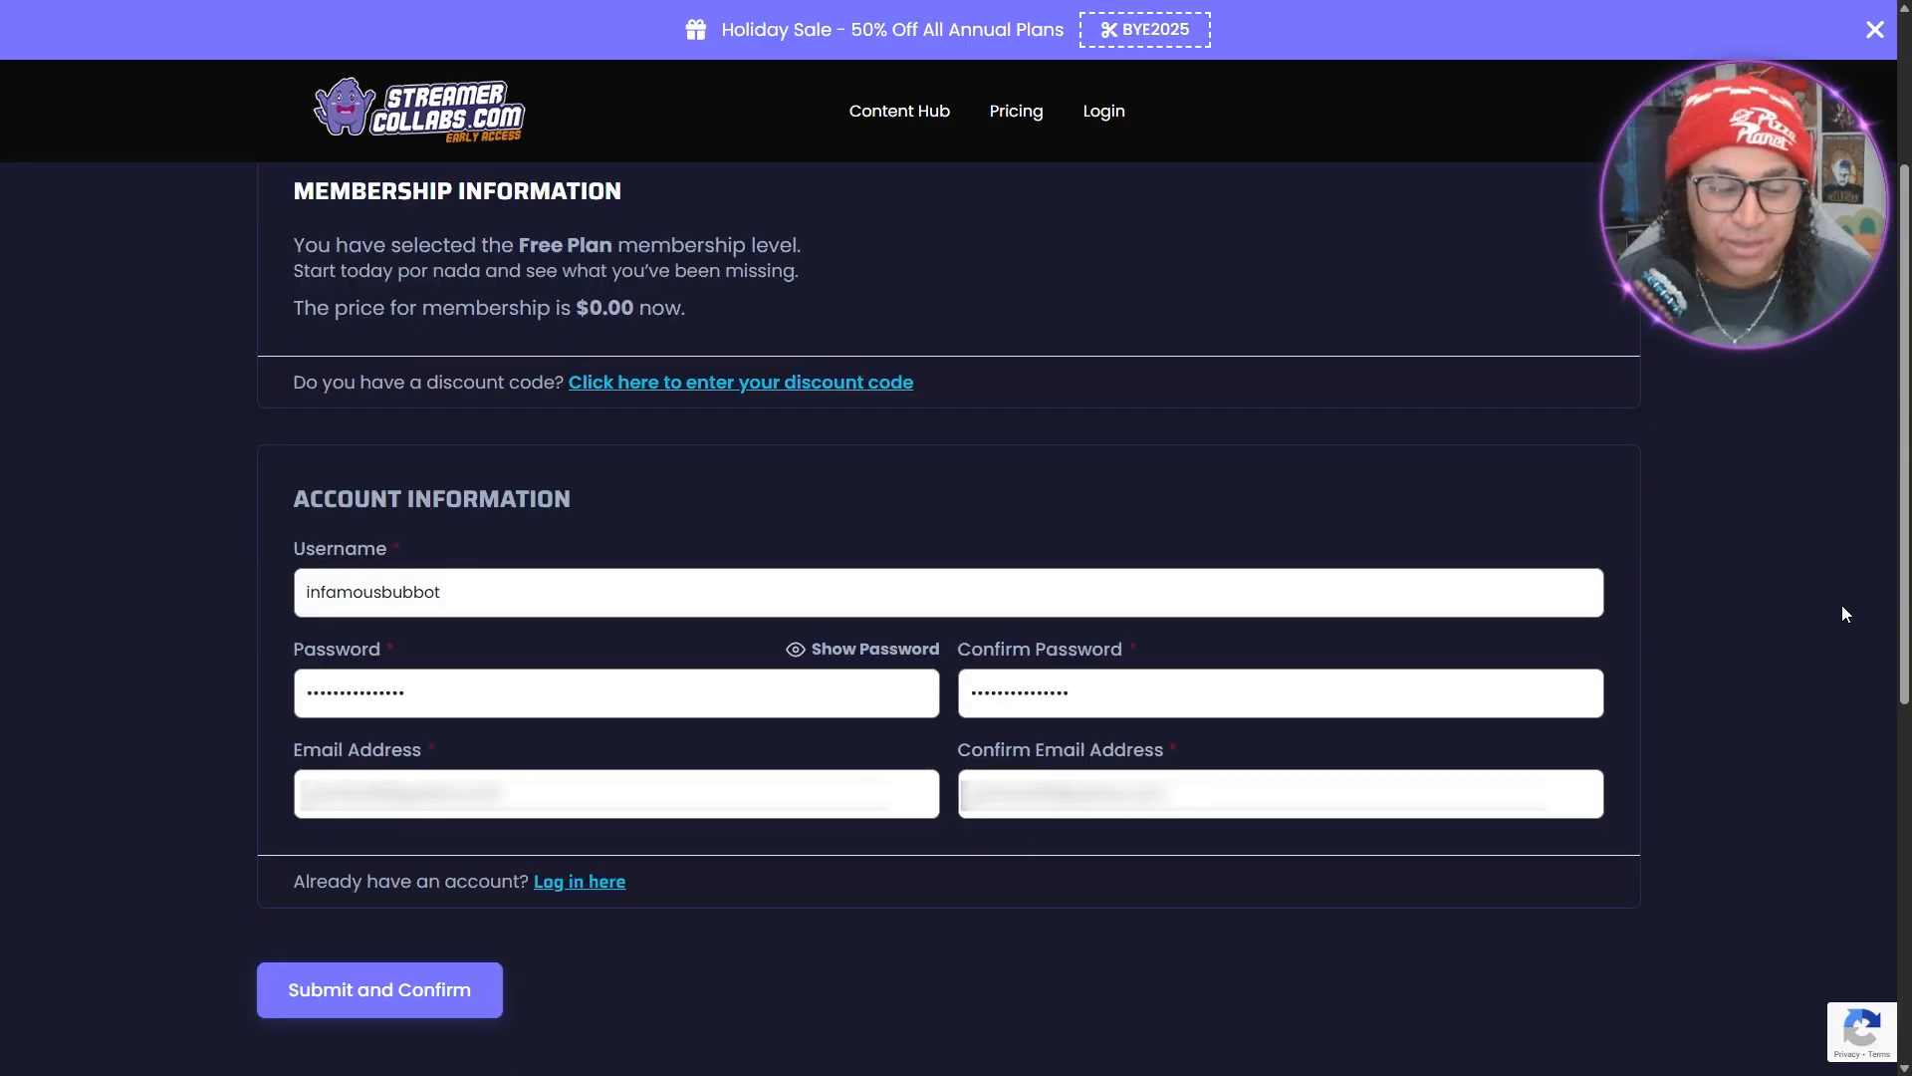
pyautogui.click(447, 1003)
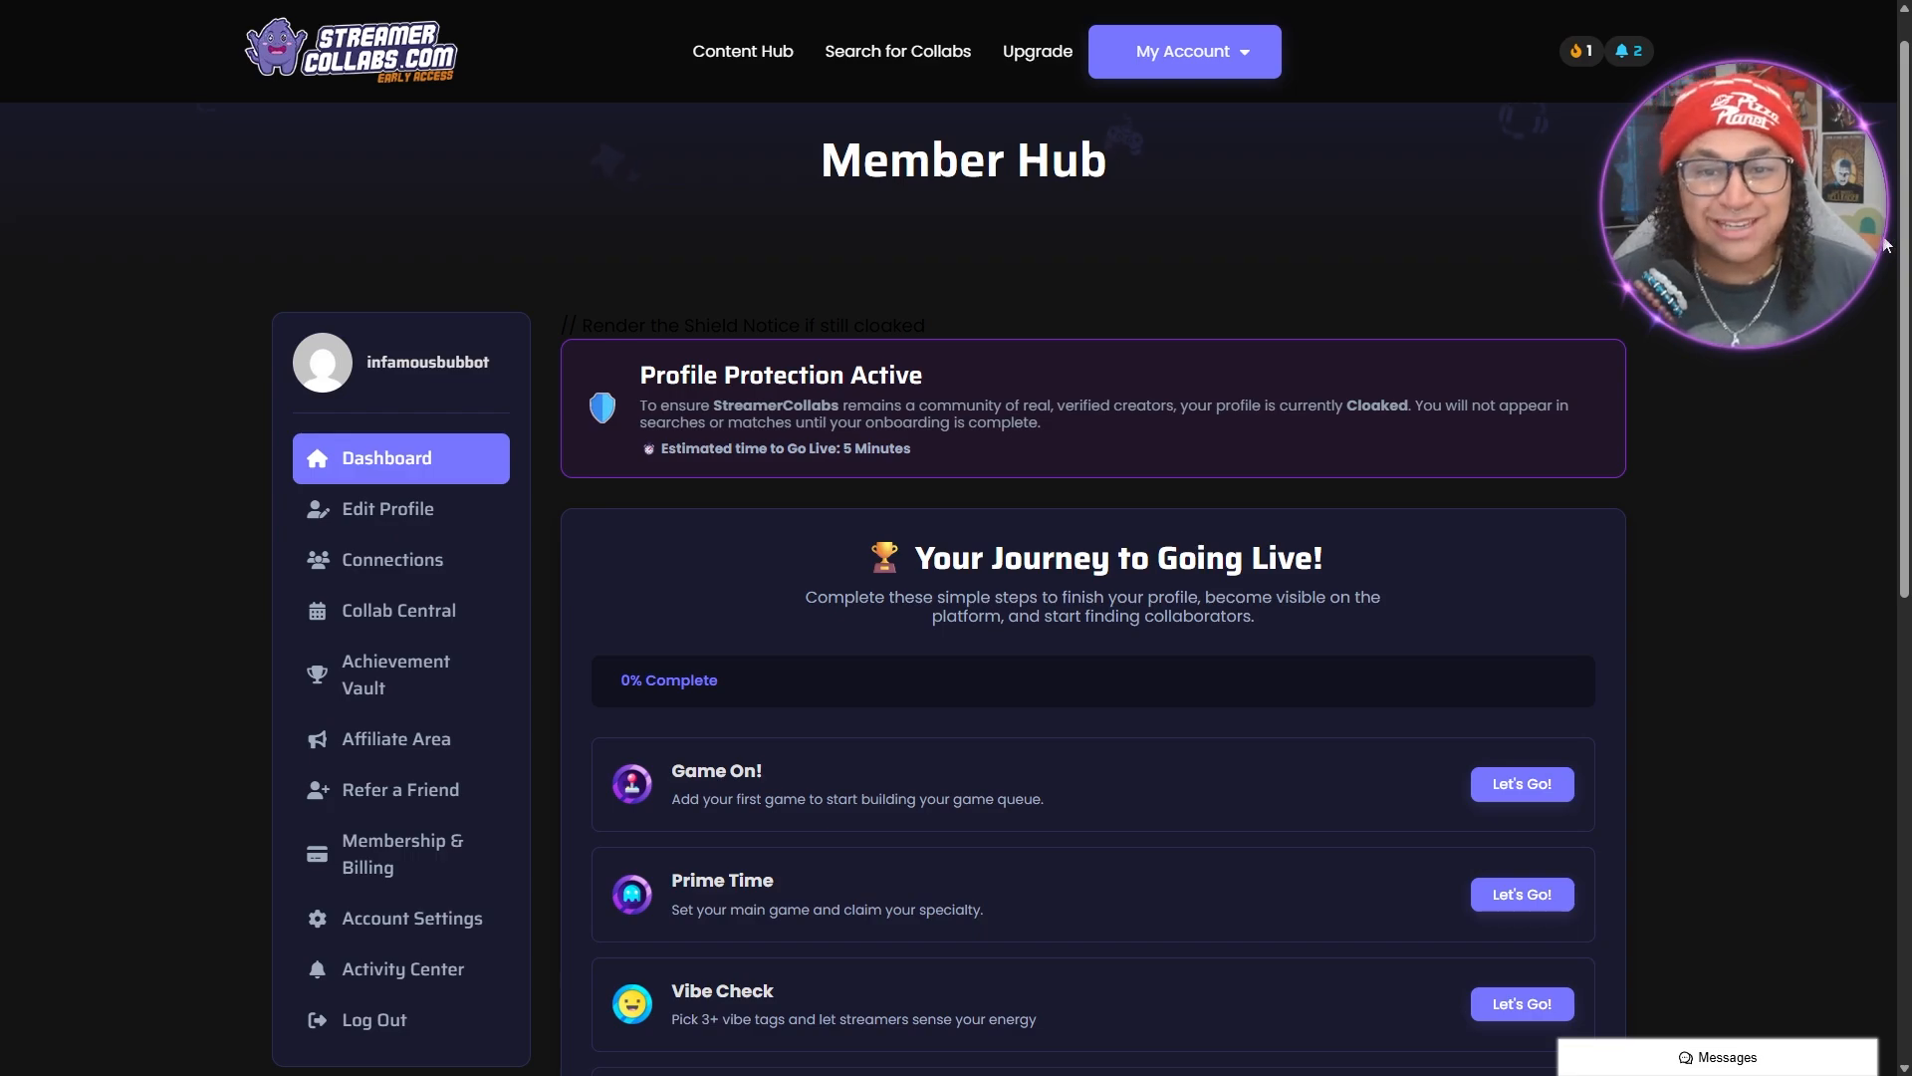
# Open the profile for editing and add Marvel Rivals to the collab game queue
pyautogui.scroll(-3, 1475, 461)
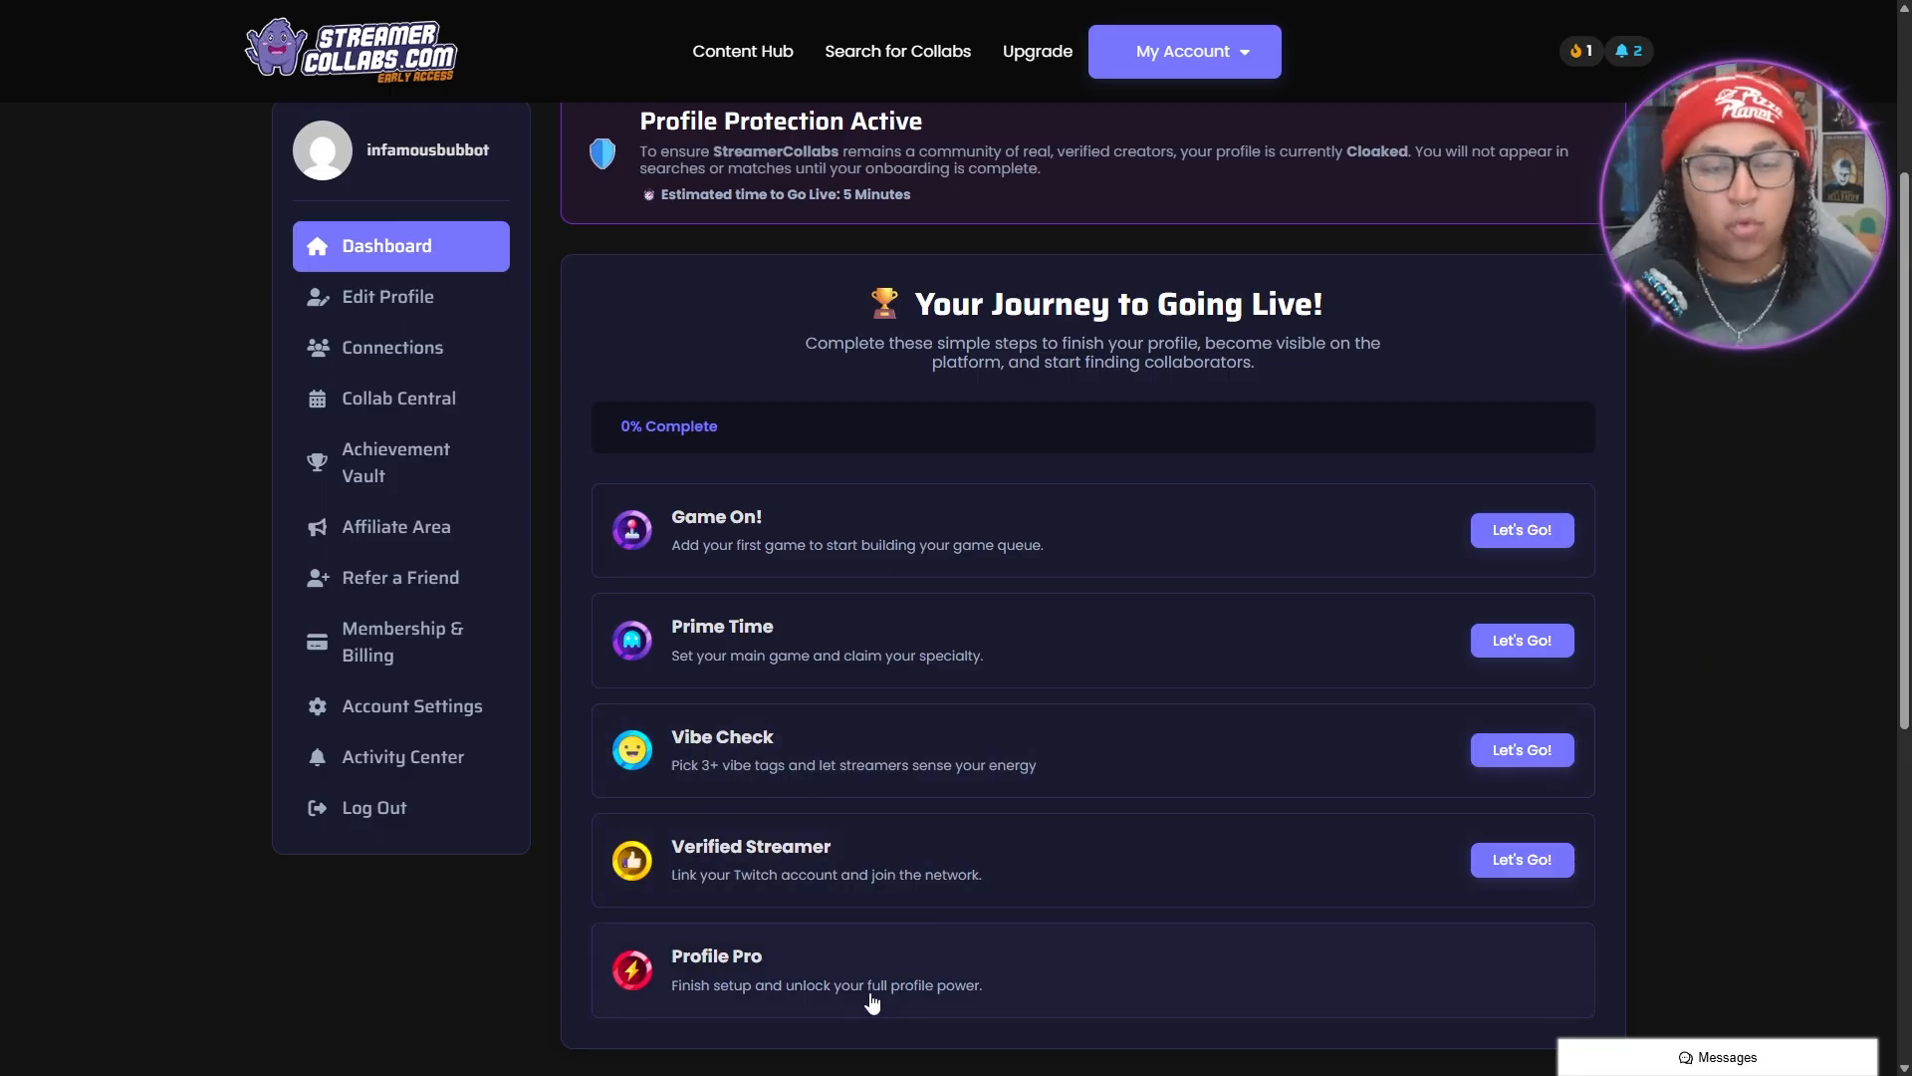
pyautogui.click(431, 299)
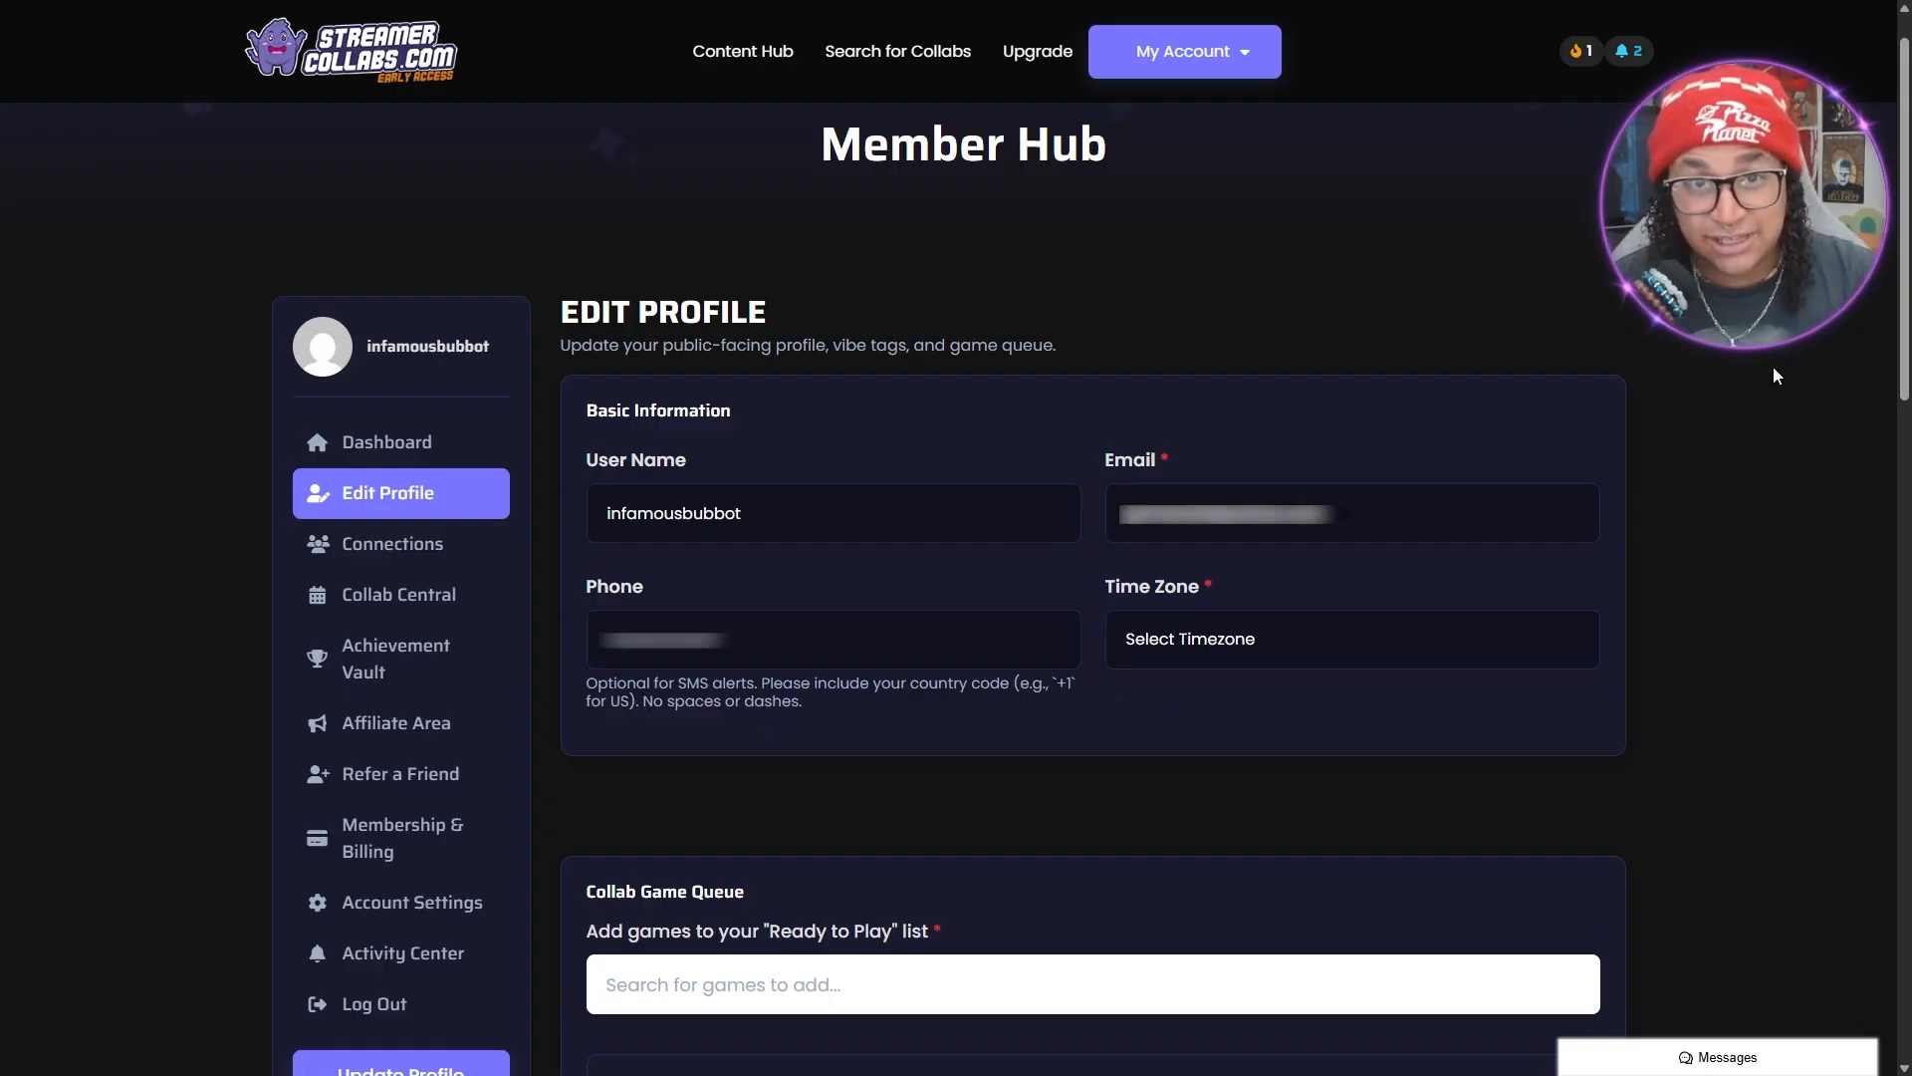
pyautogui.scroll(-6, 1791, 372)
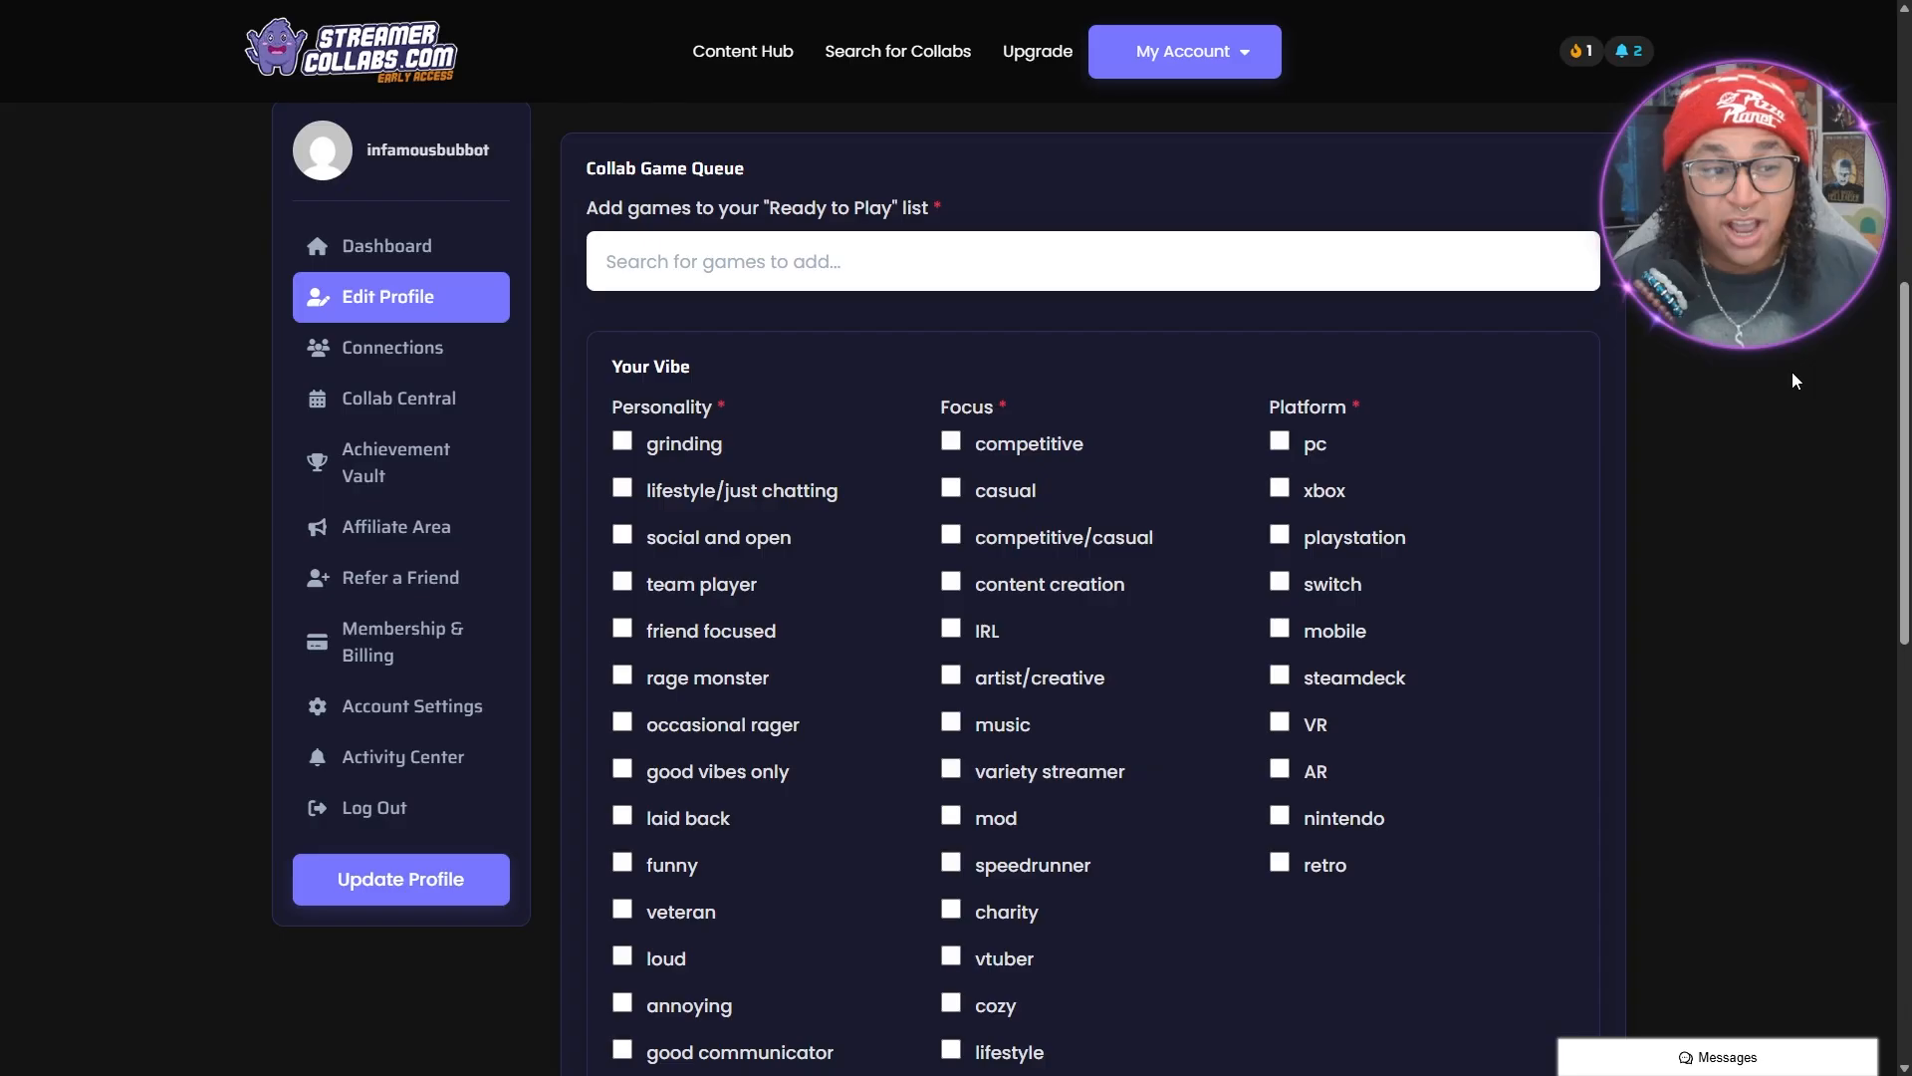
pyautogui.click(932, 269)
pyautogui.write('marve')
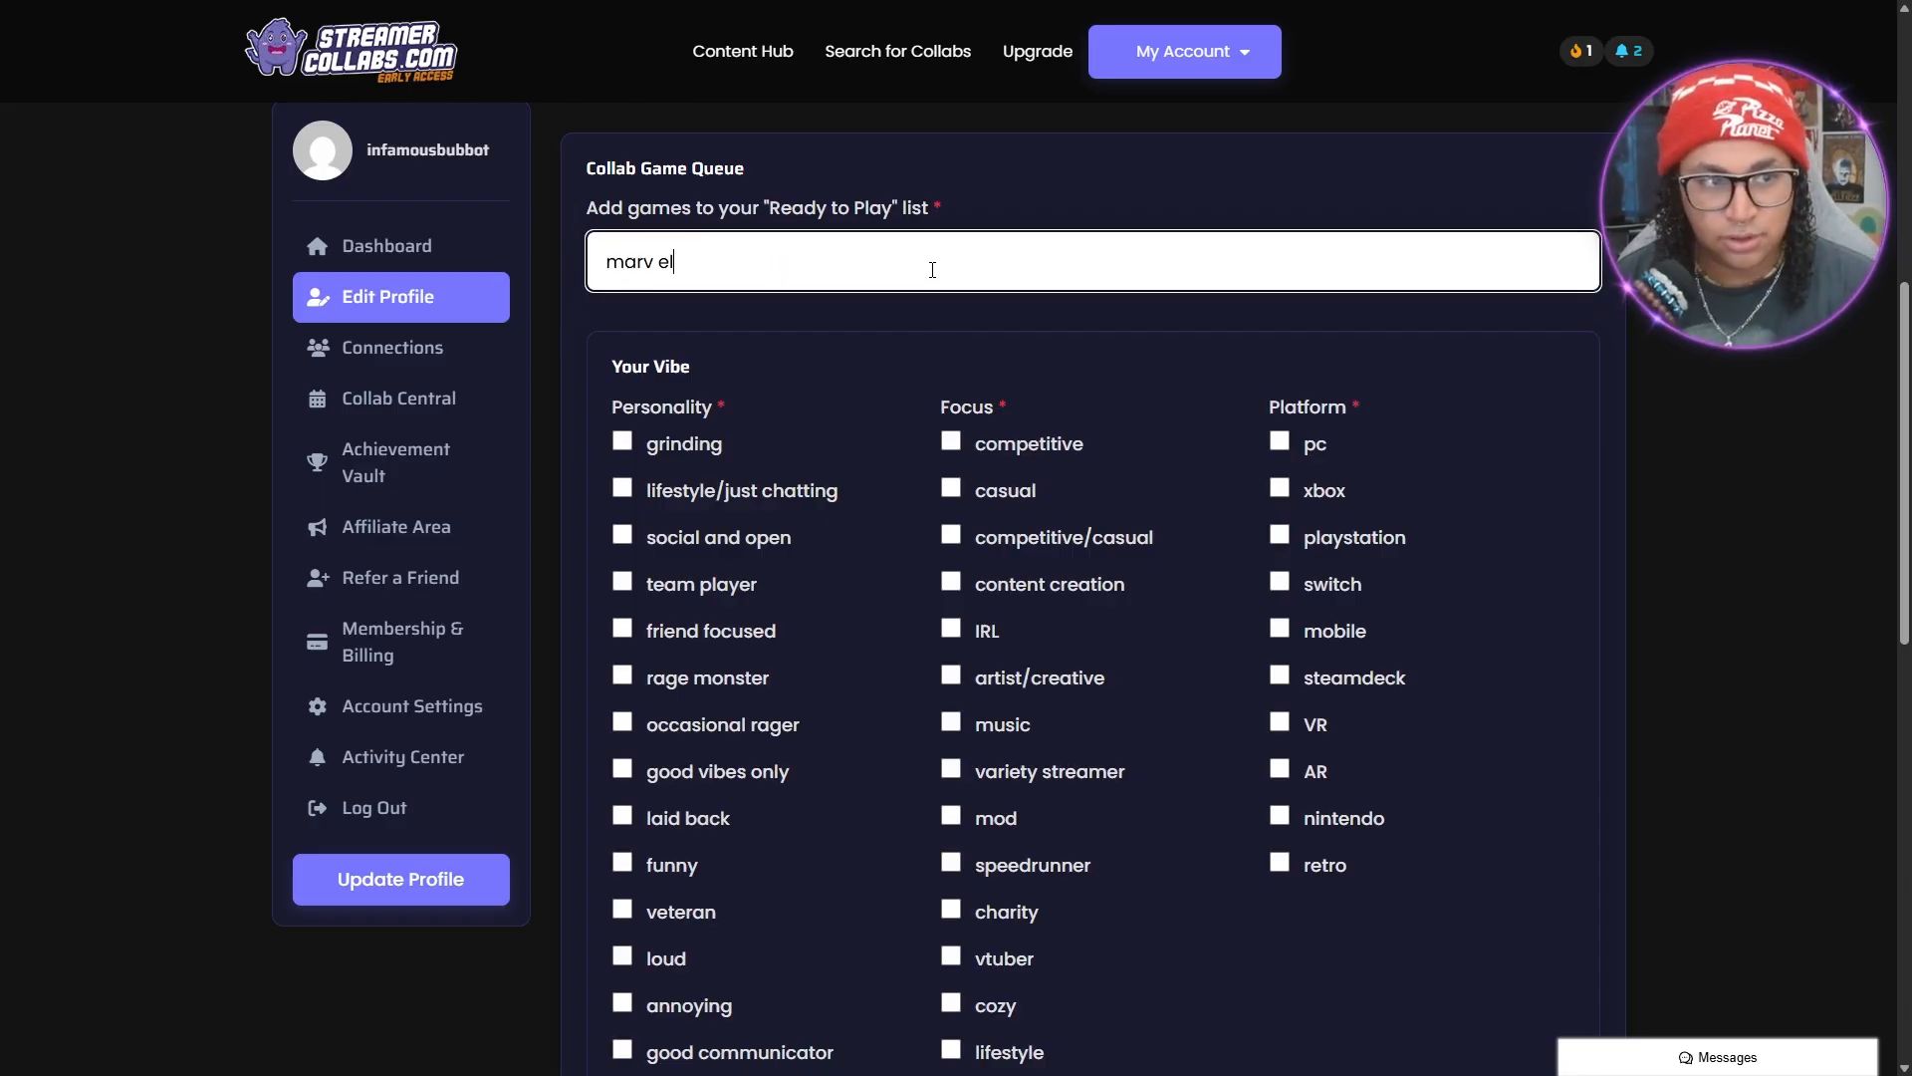
pyautogui.write('l rivals')
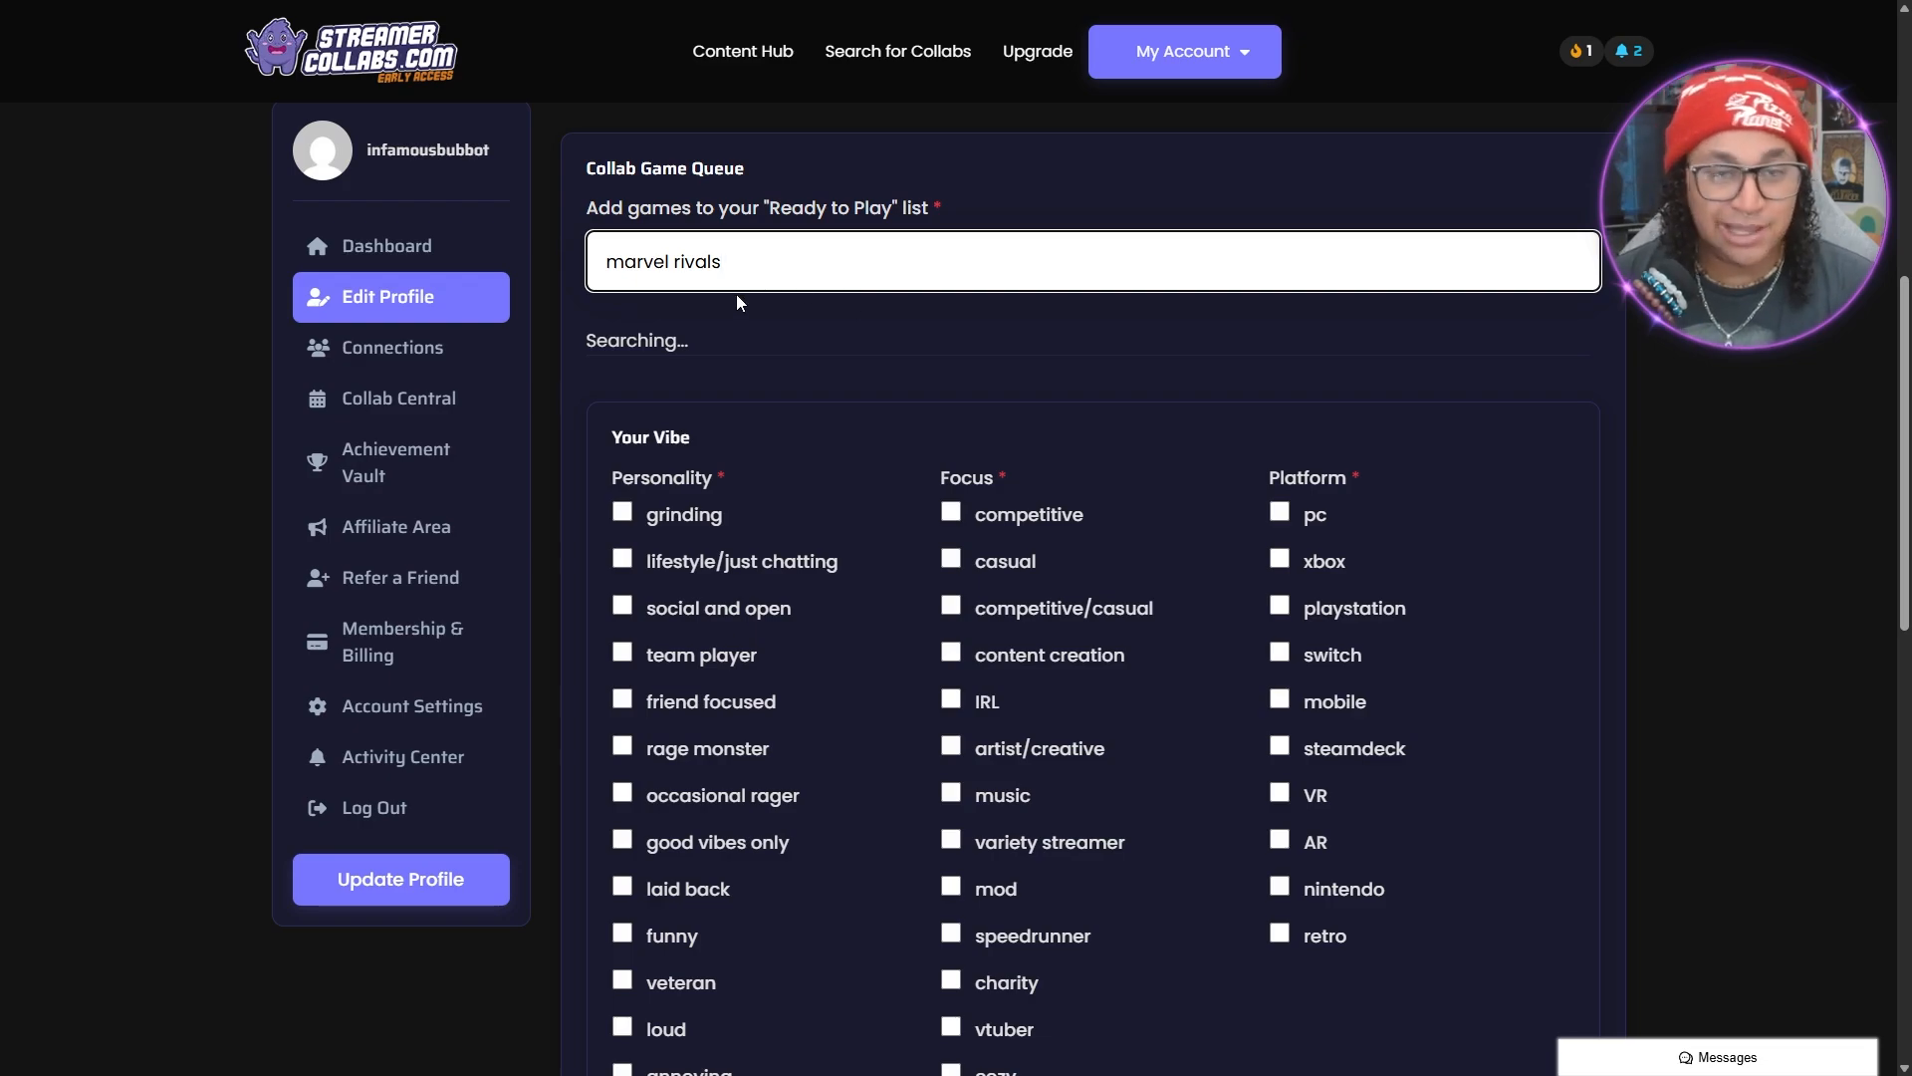
pyautogui.click(653, 340)
# Search for "outlast trials" and add The Outlast Trials to the collab game queue
pyautogui.write('outlast la')
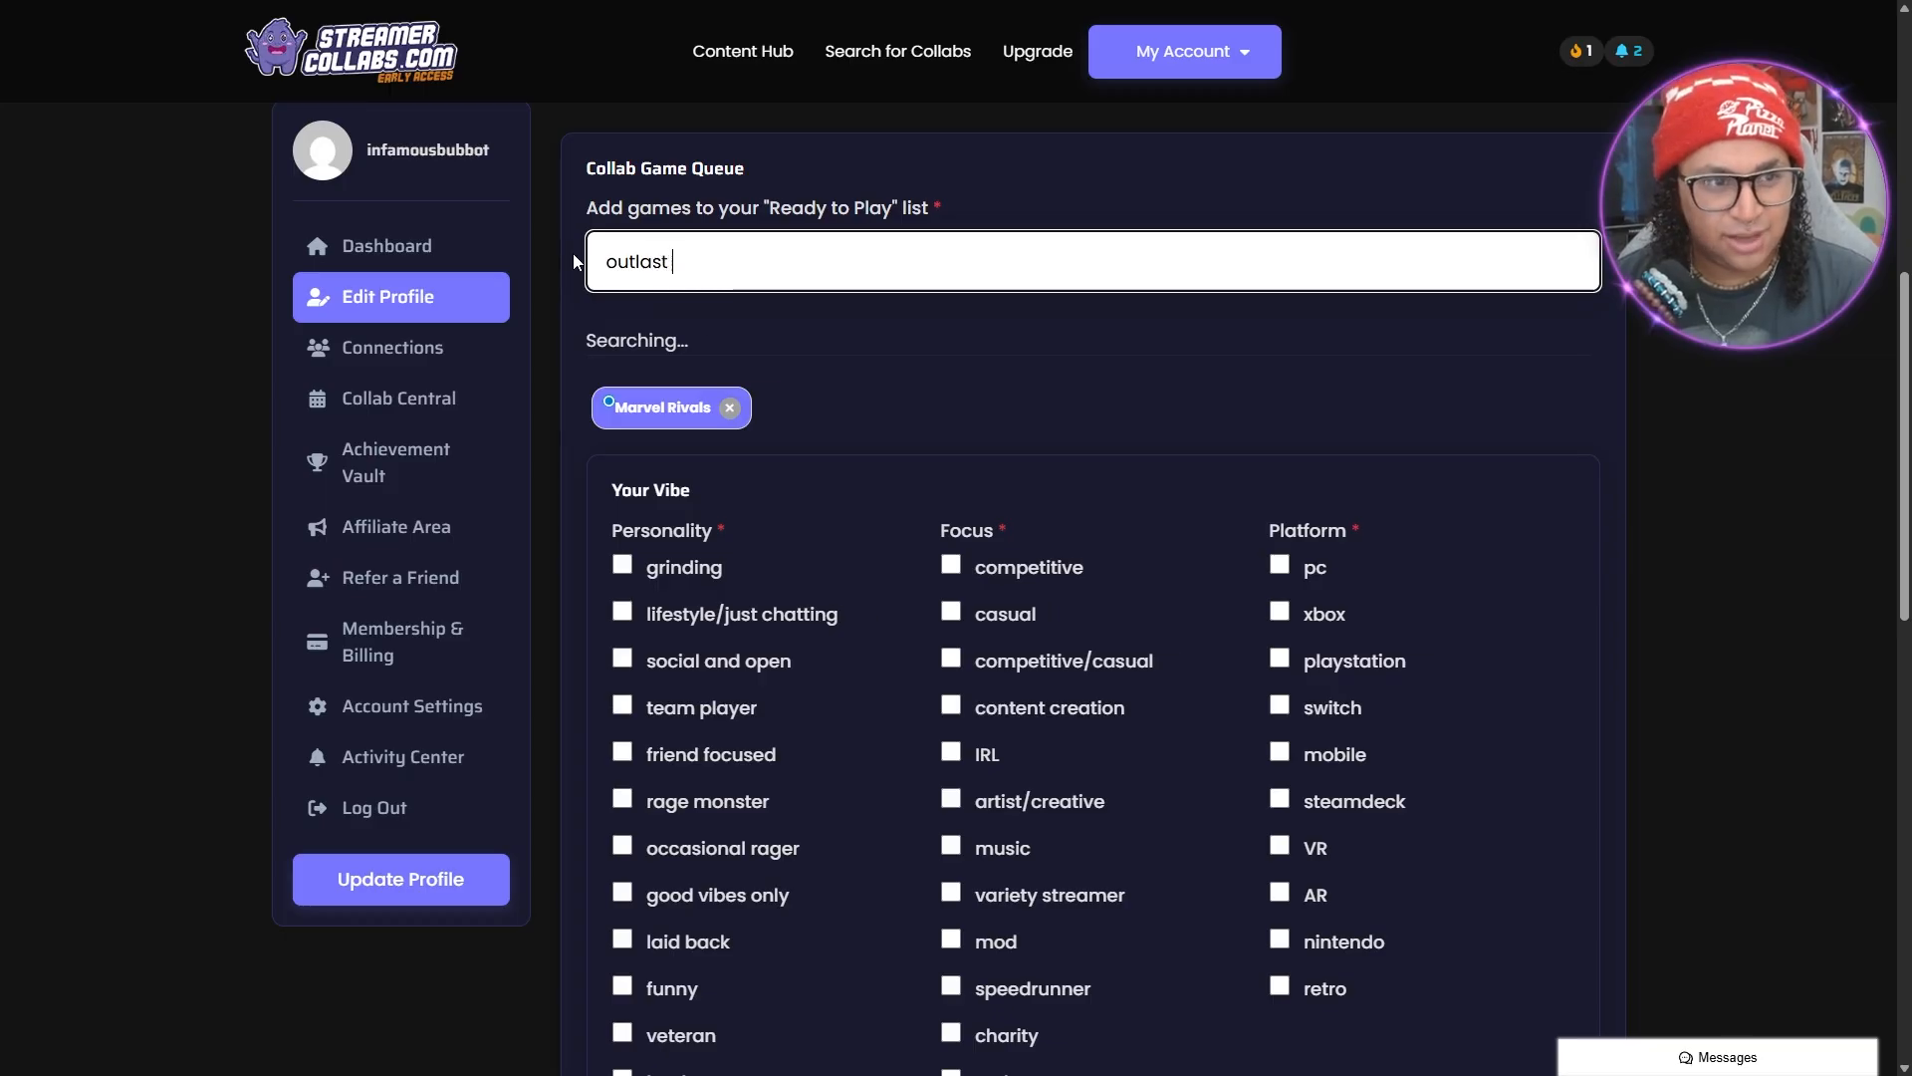
pyautogui.press('BackSpace')
pyautogui.press('BackSpace')
pyautogui.write('trials')
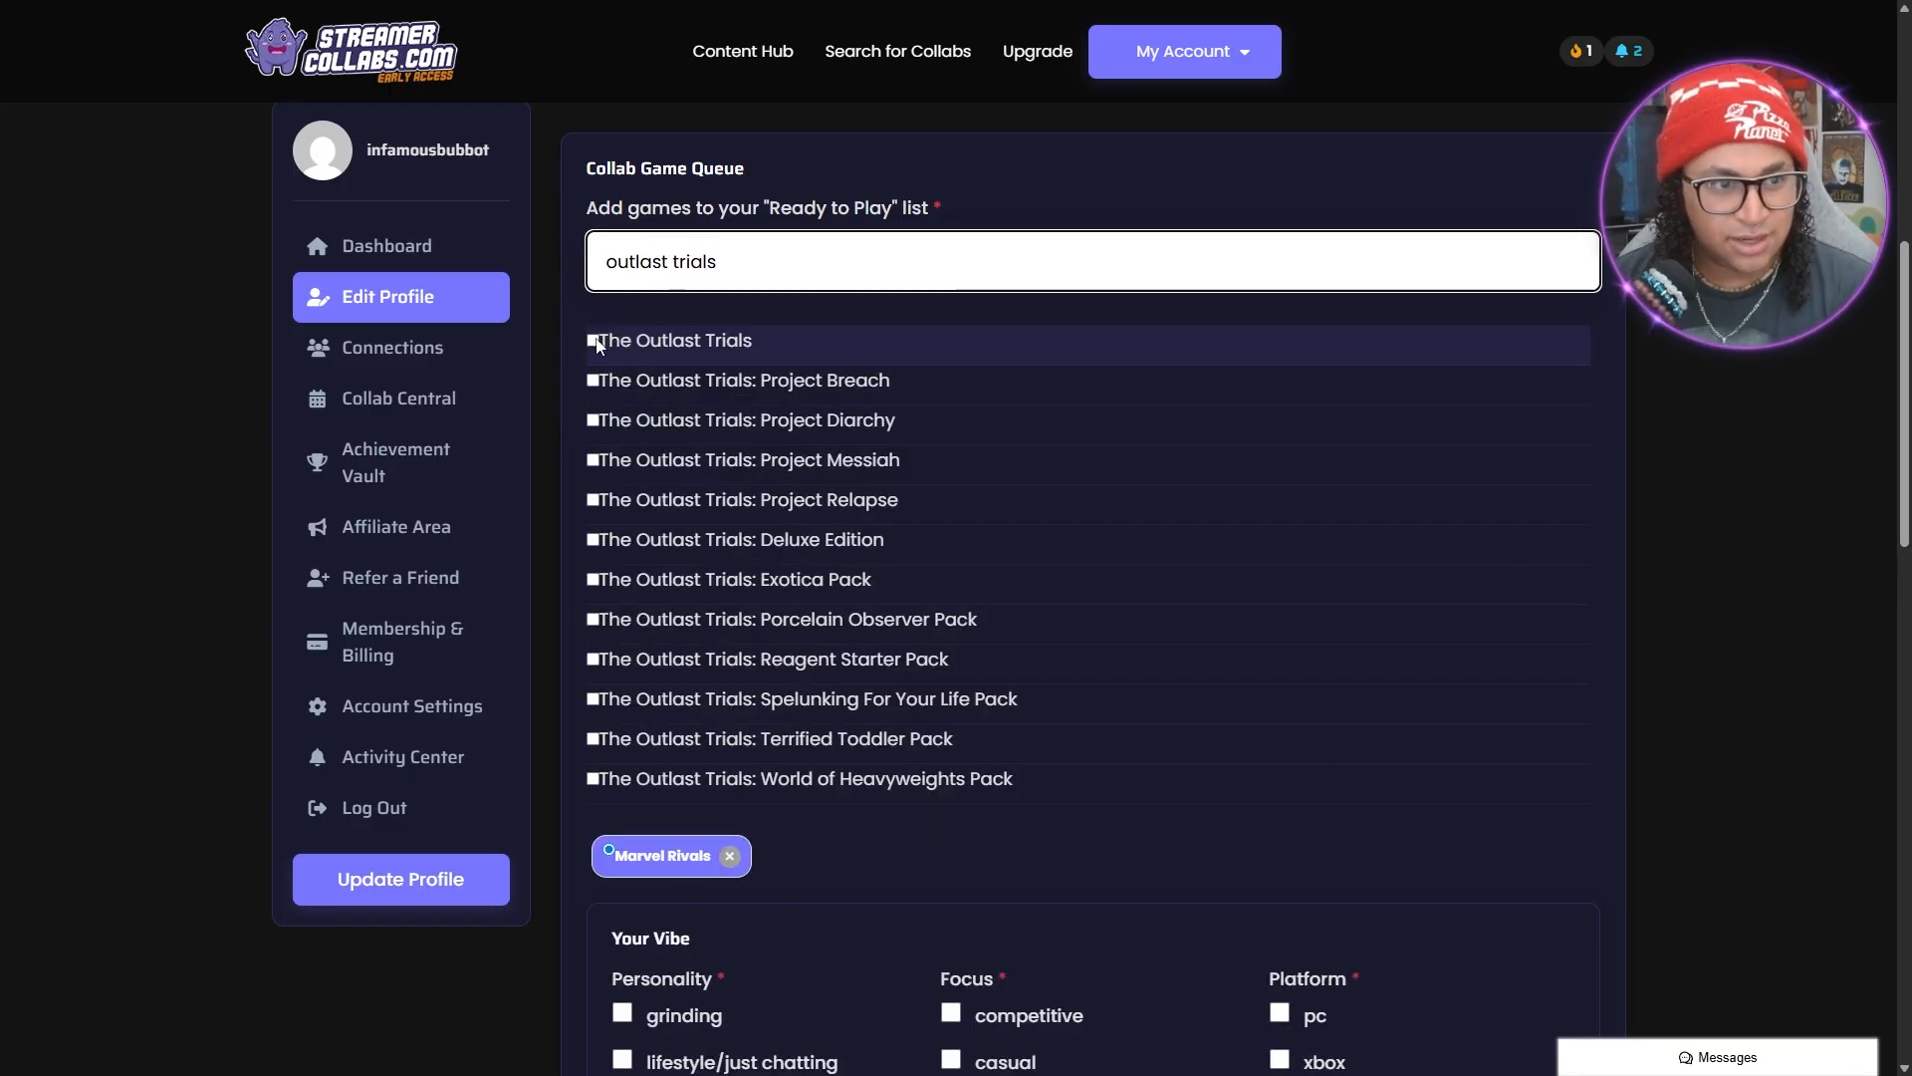
pyautogui.click(928, 344)
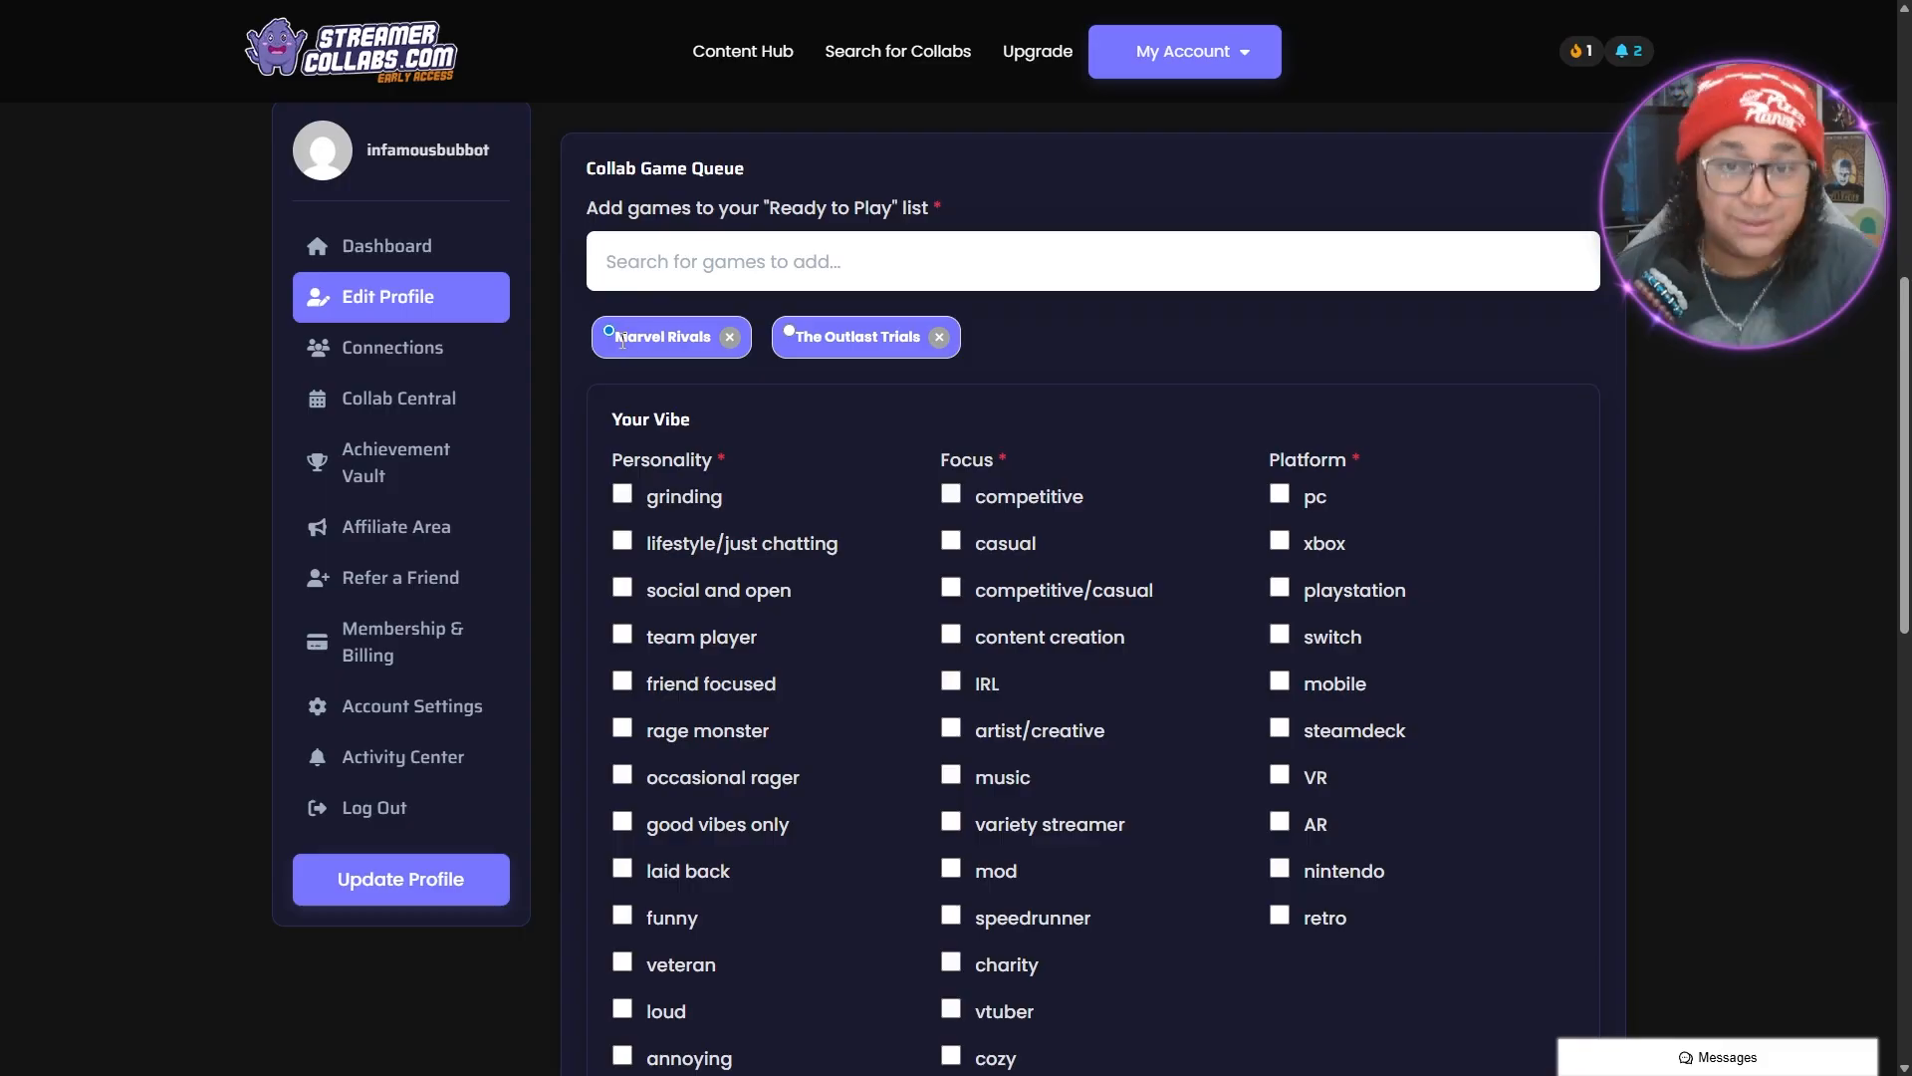
# Select the vibe tags grinding, social and open, loud, potty mouth, competitive/casual and variety streamer, plus the platforms pc and playstation
pyautogui.scroll(-2, 1681, 468)
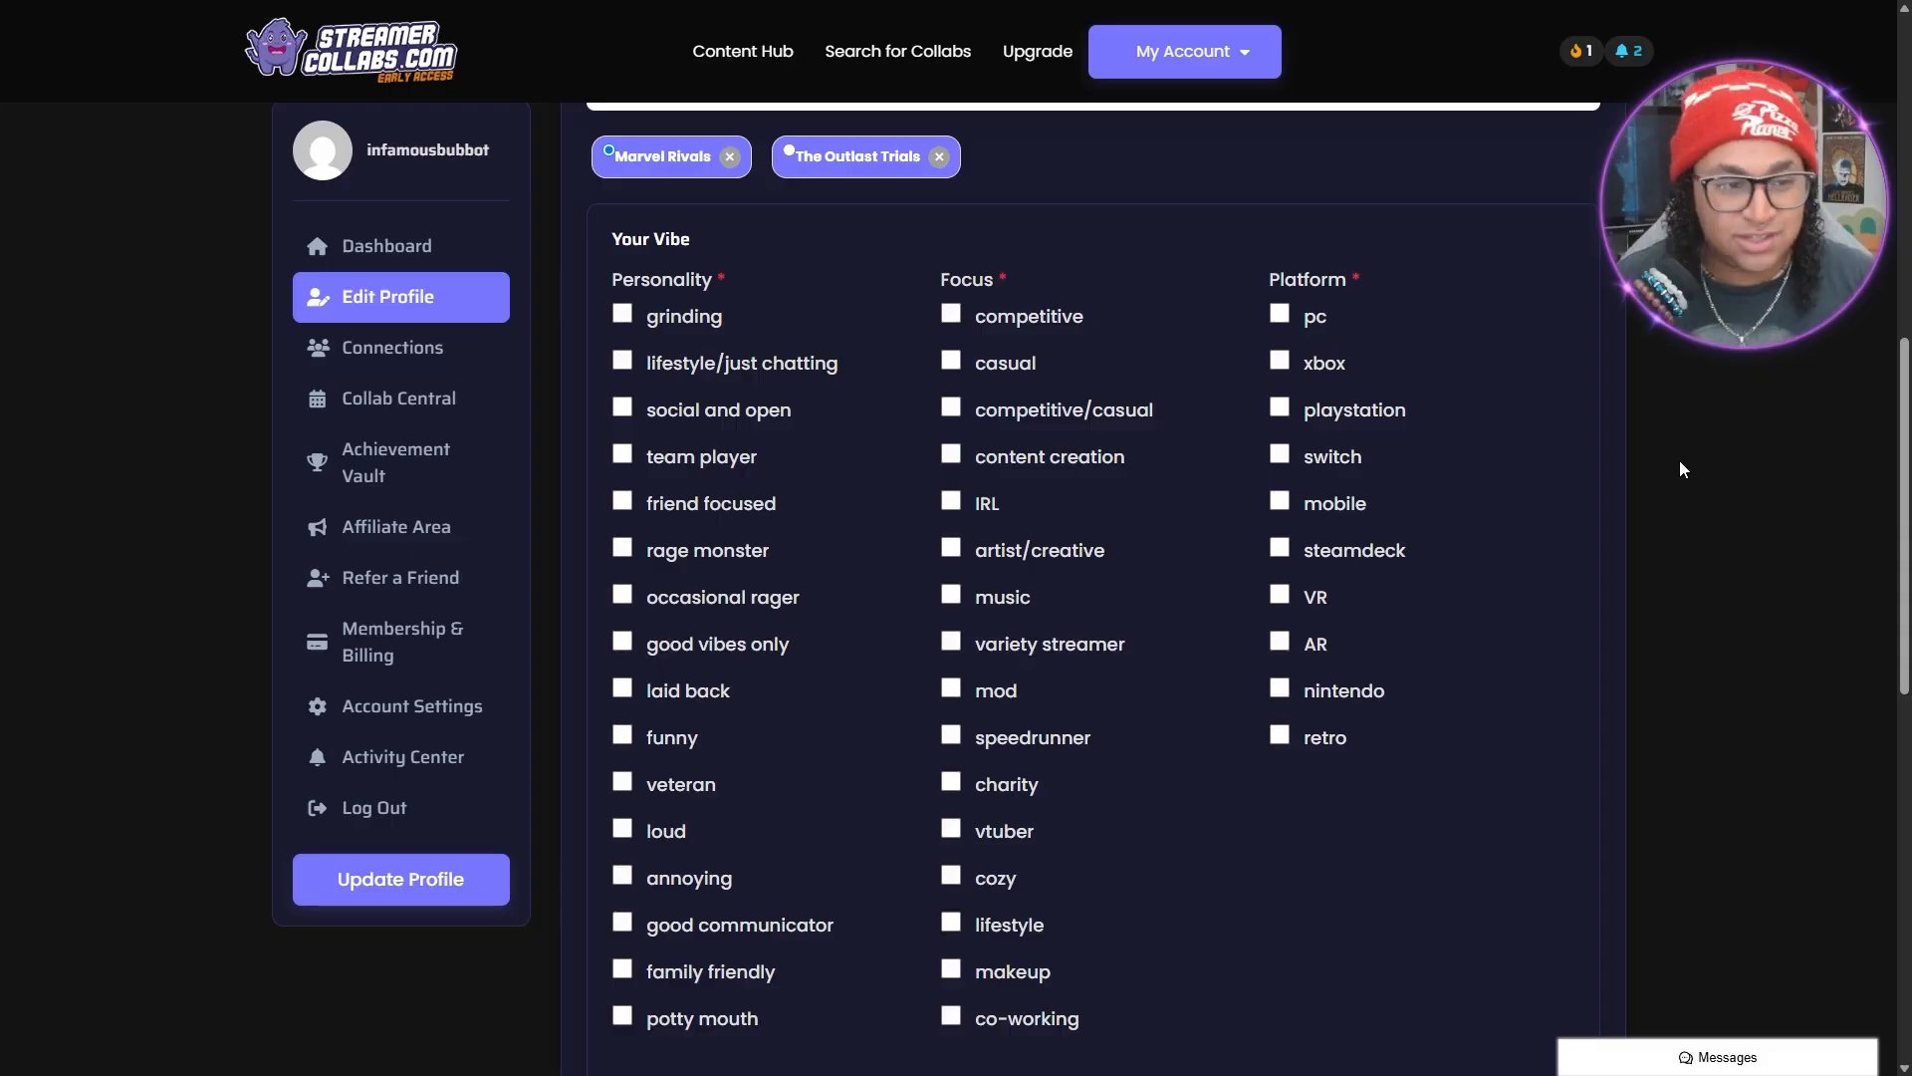
pyautogui.click(622, 408)
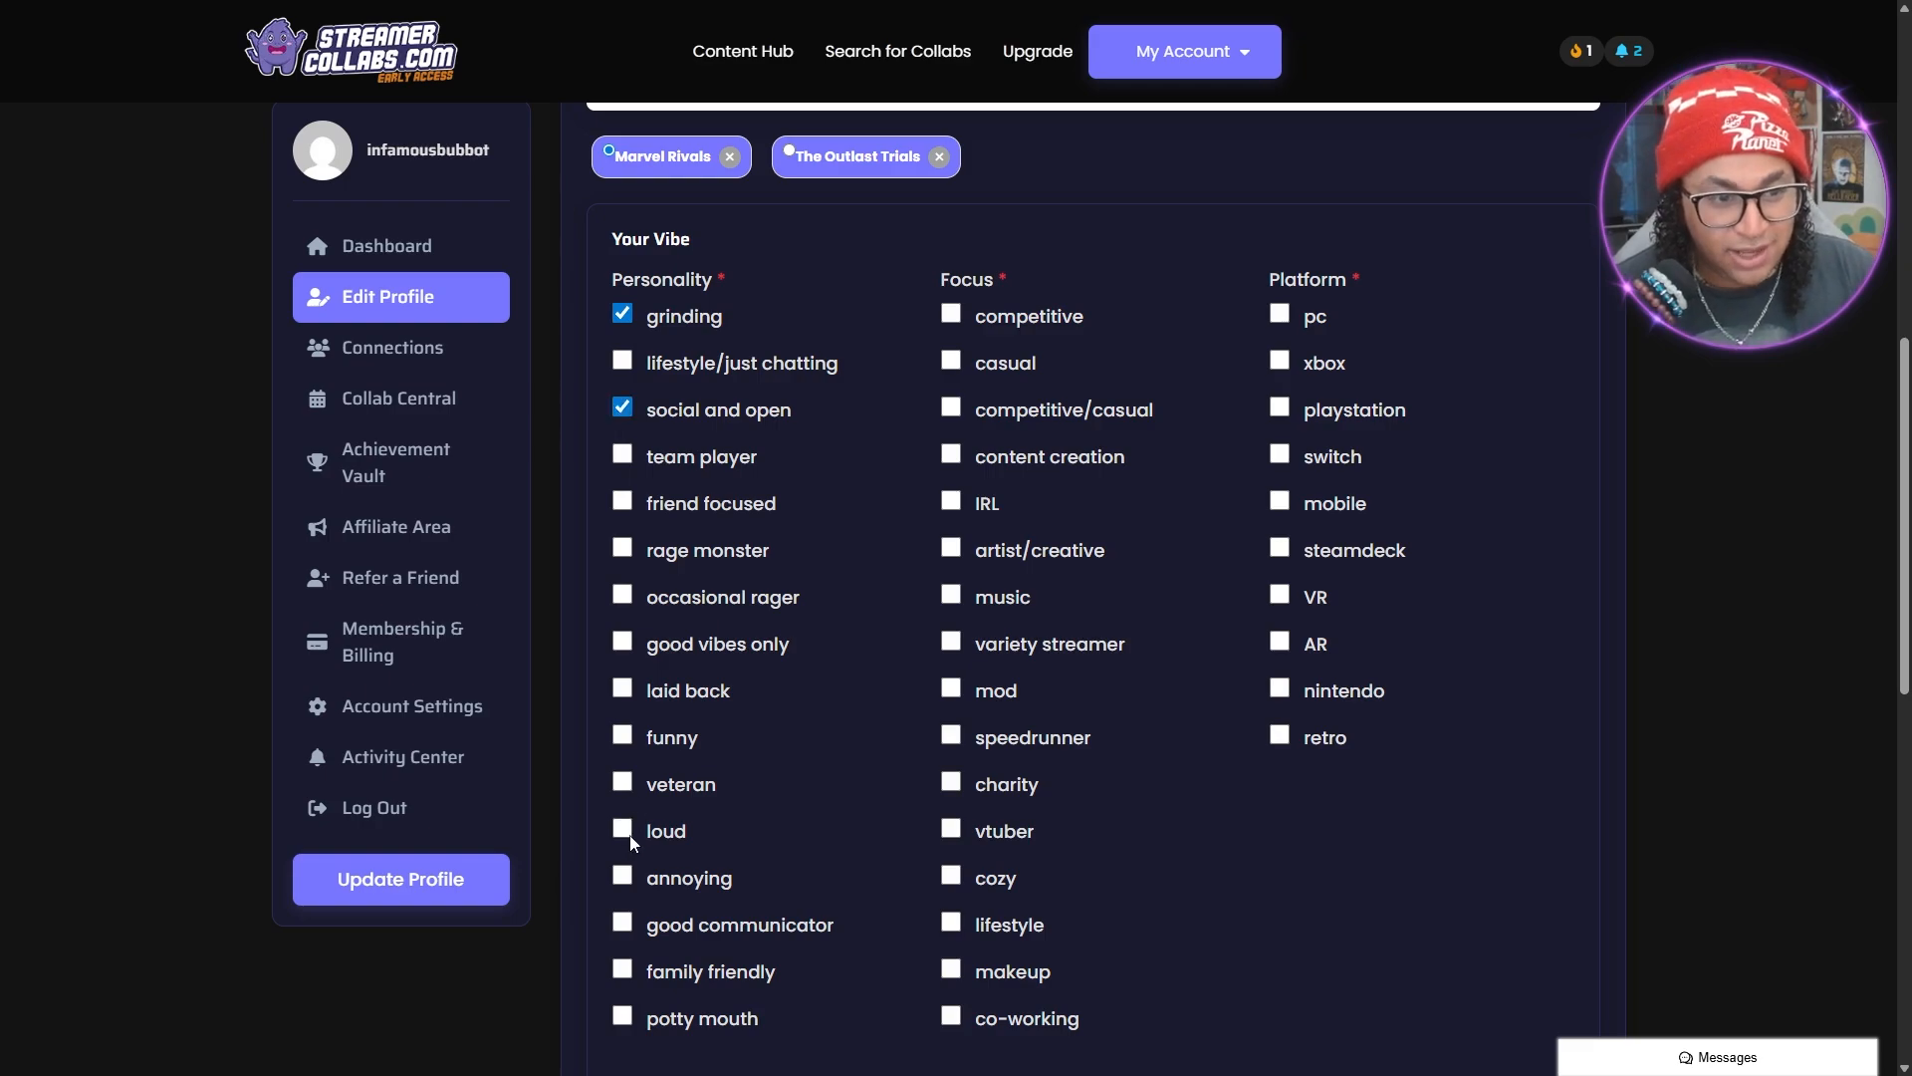
pyautogui.click(627, 1018)
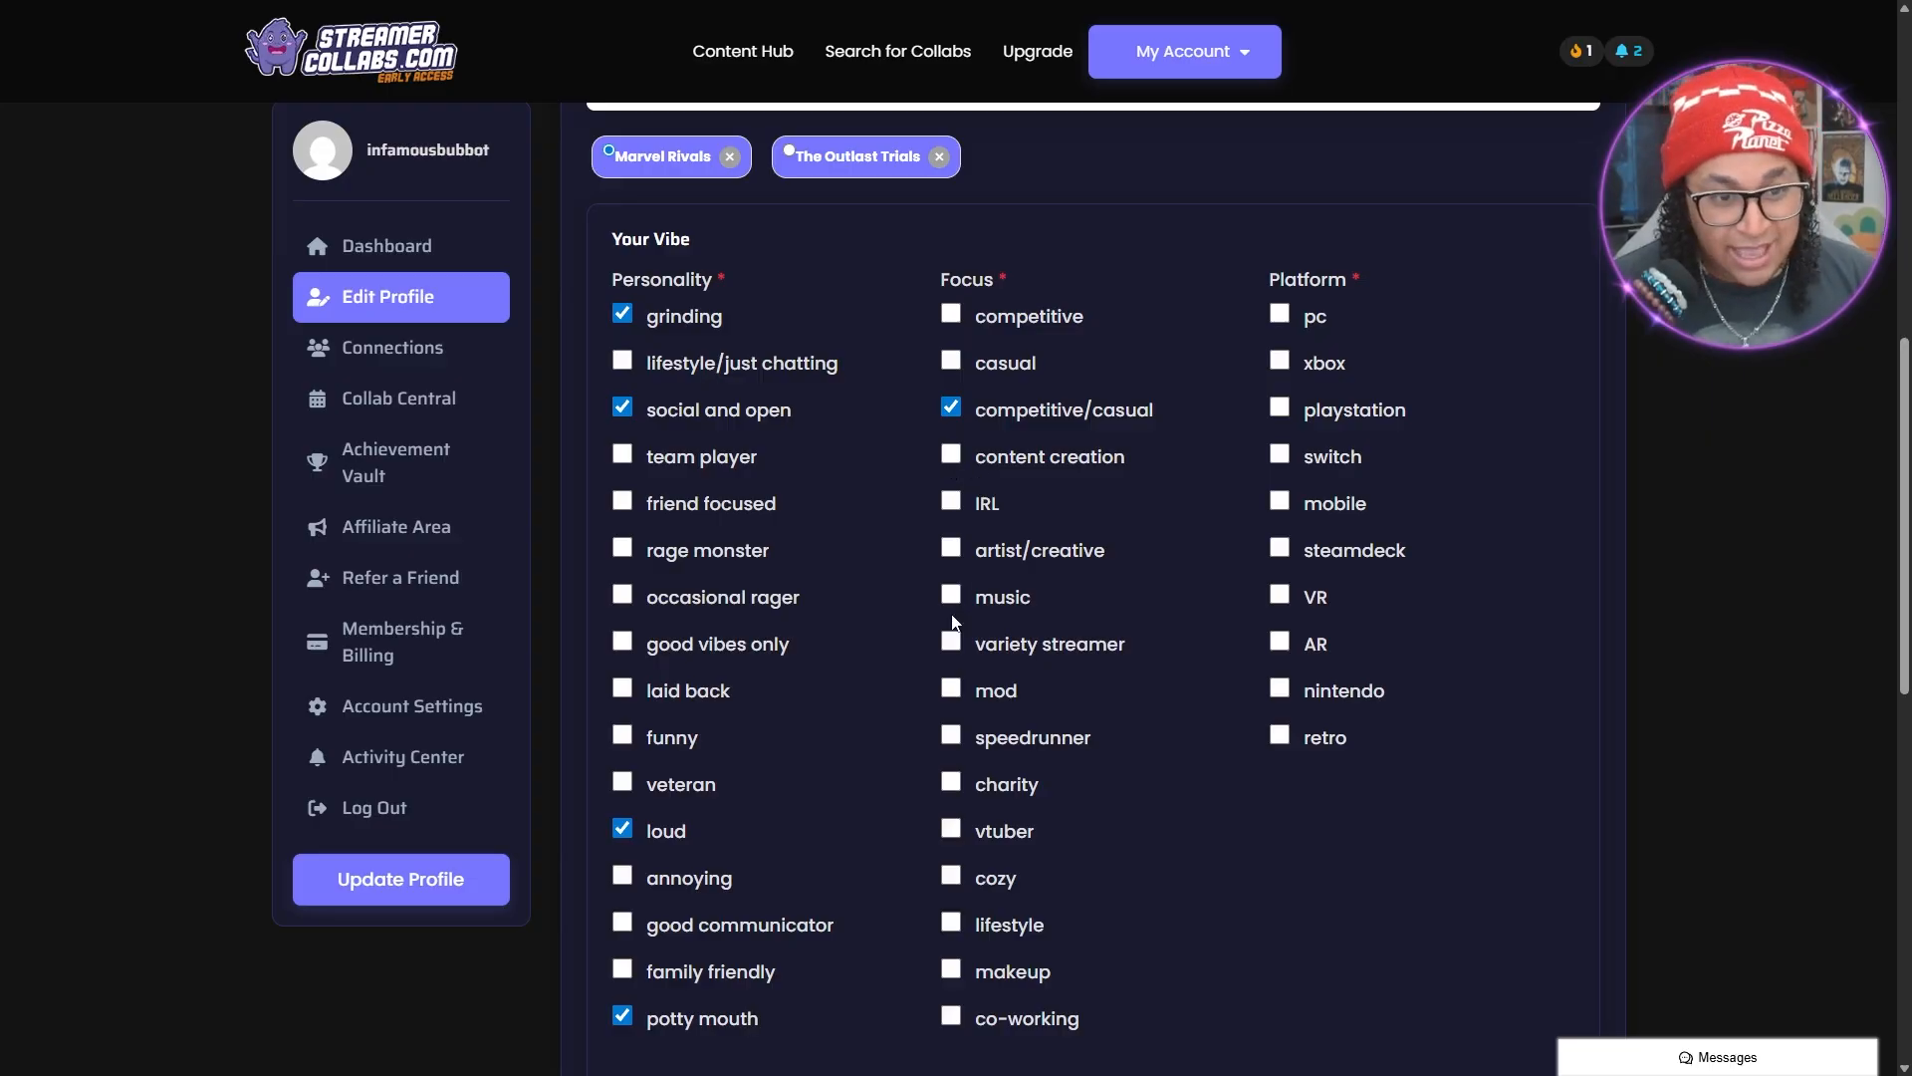
pyautogui.scroll(-1, 951, 652)
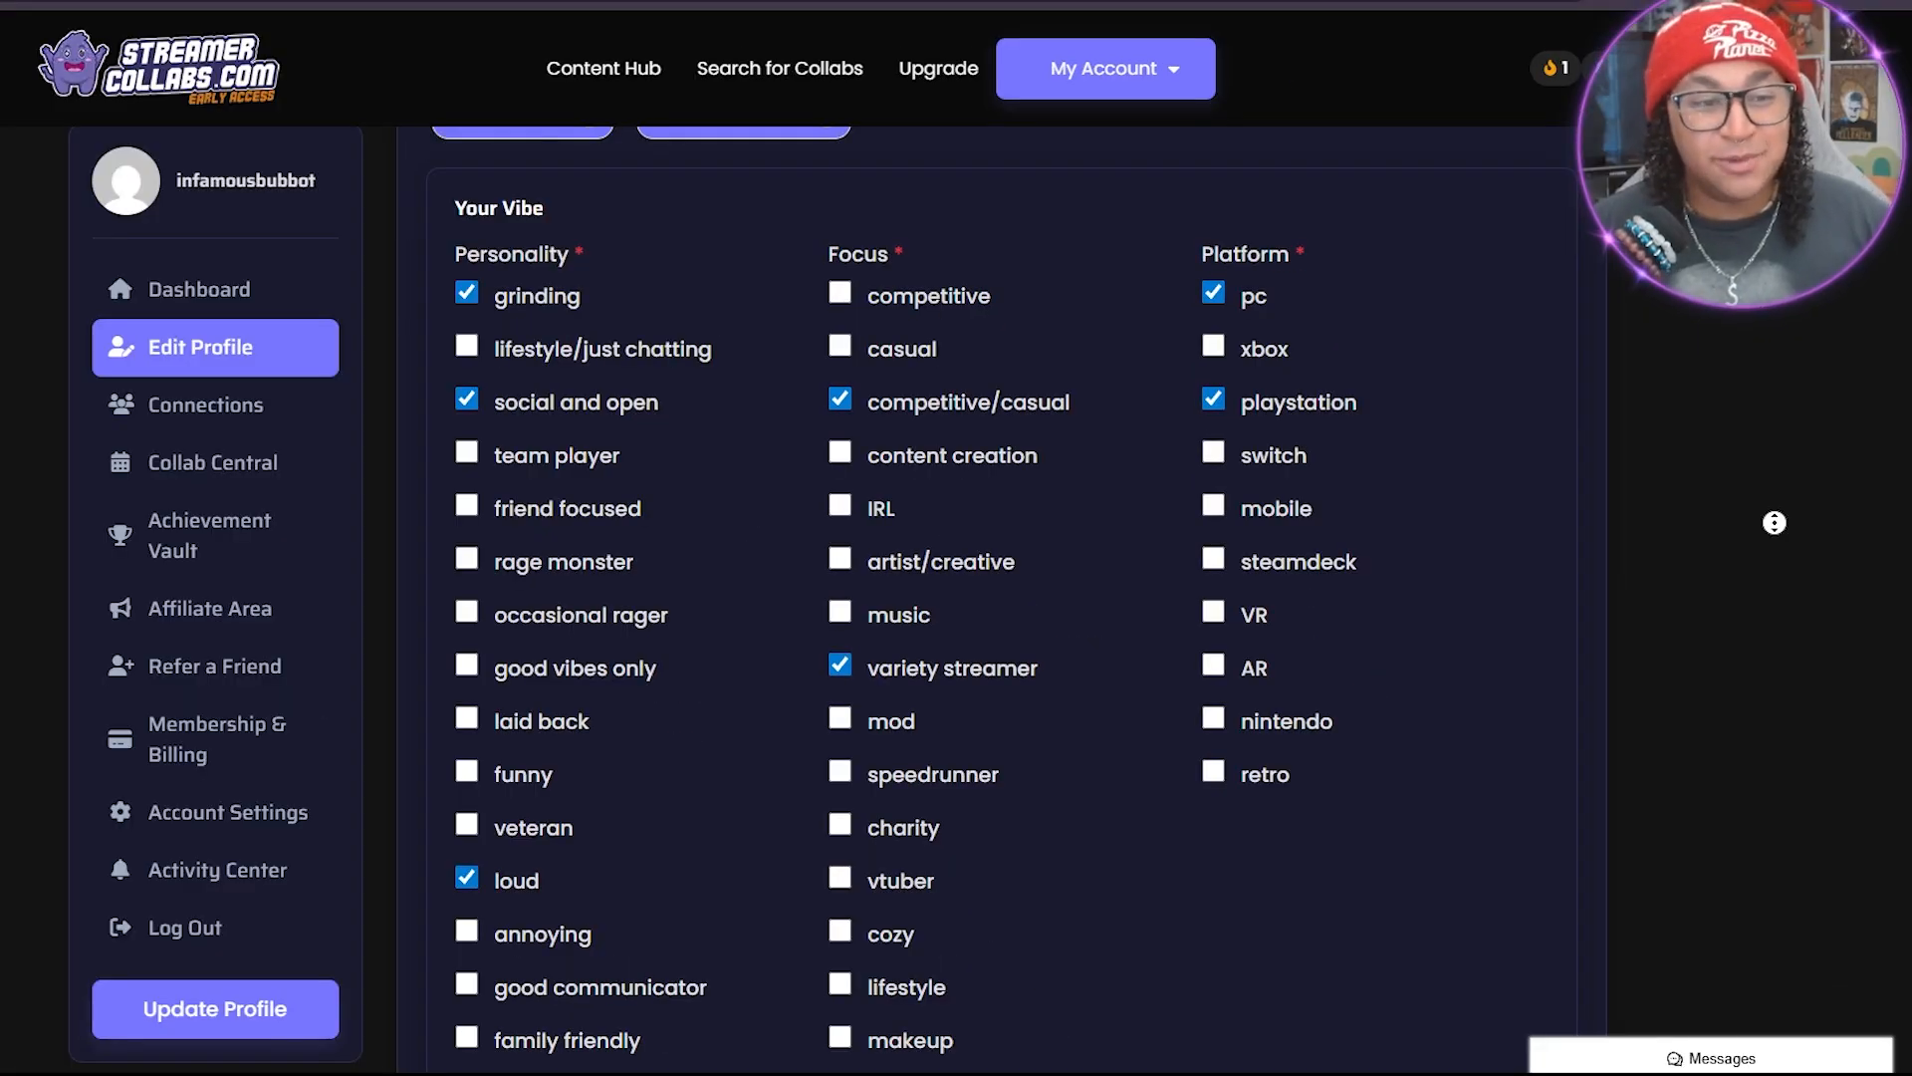
# Connect the Twitch account to the profile and authorize streamercollabs.com to access it
pyautogui.scroll(-3, 1779, 582)
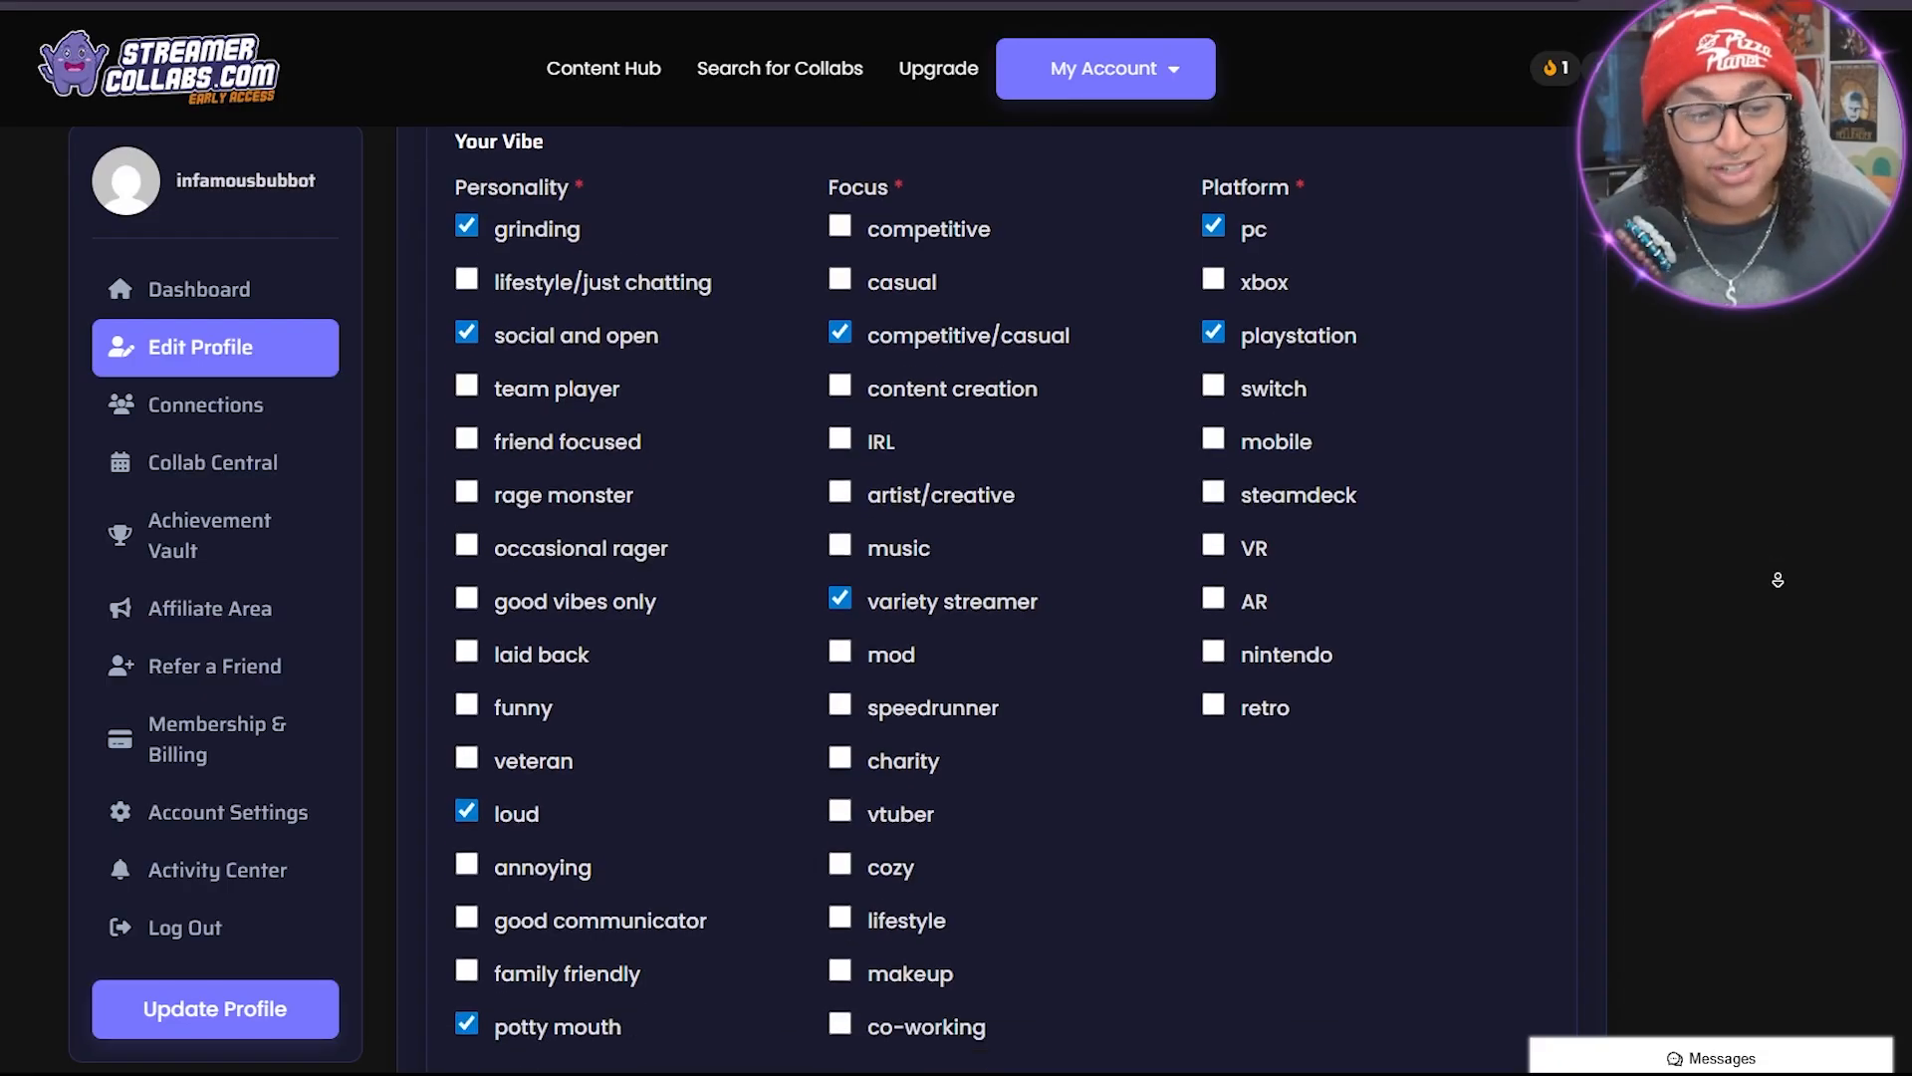
pyautogui.scroll(-5, 1779, 581)
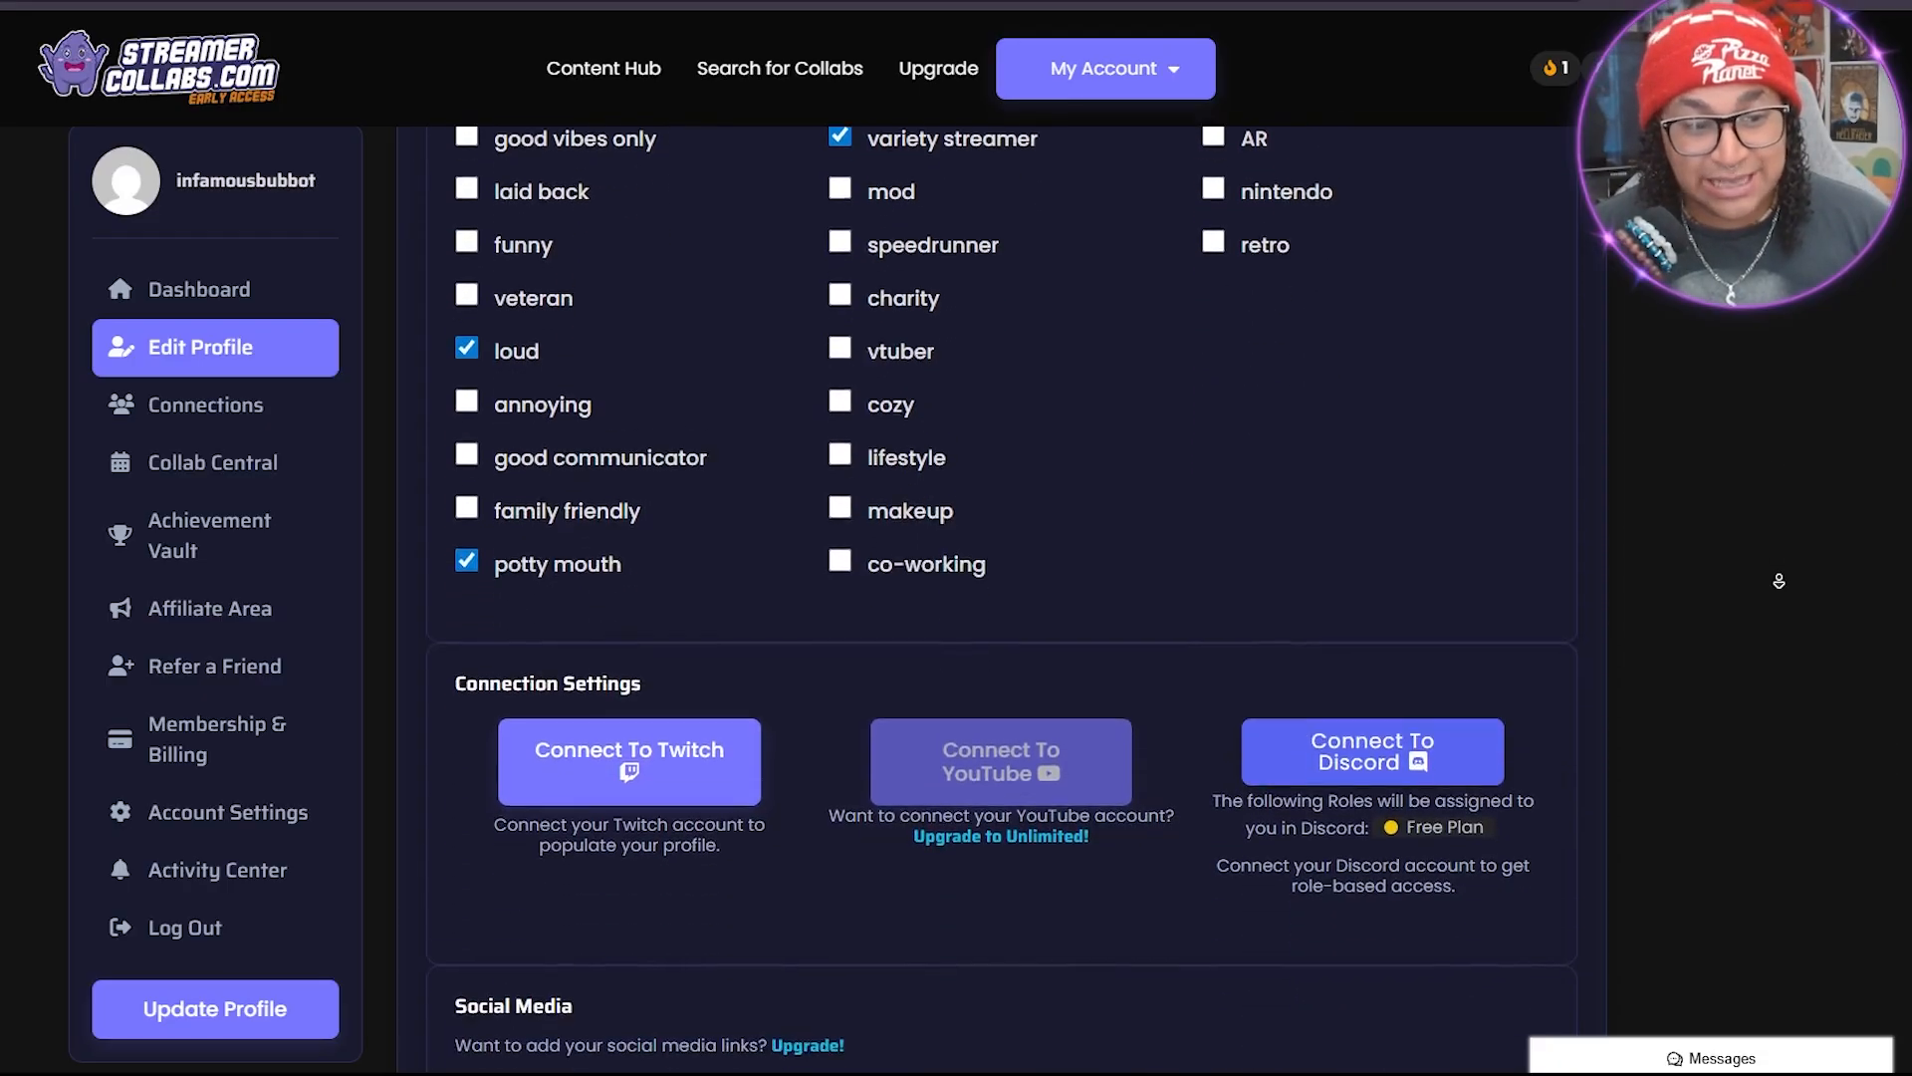
pyautogui.scroll(-1, 1779, 582)
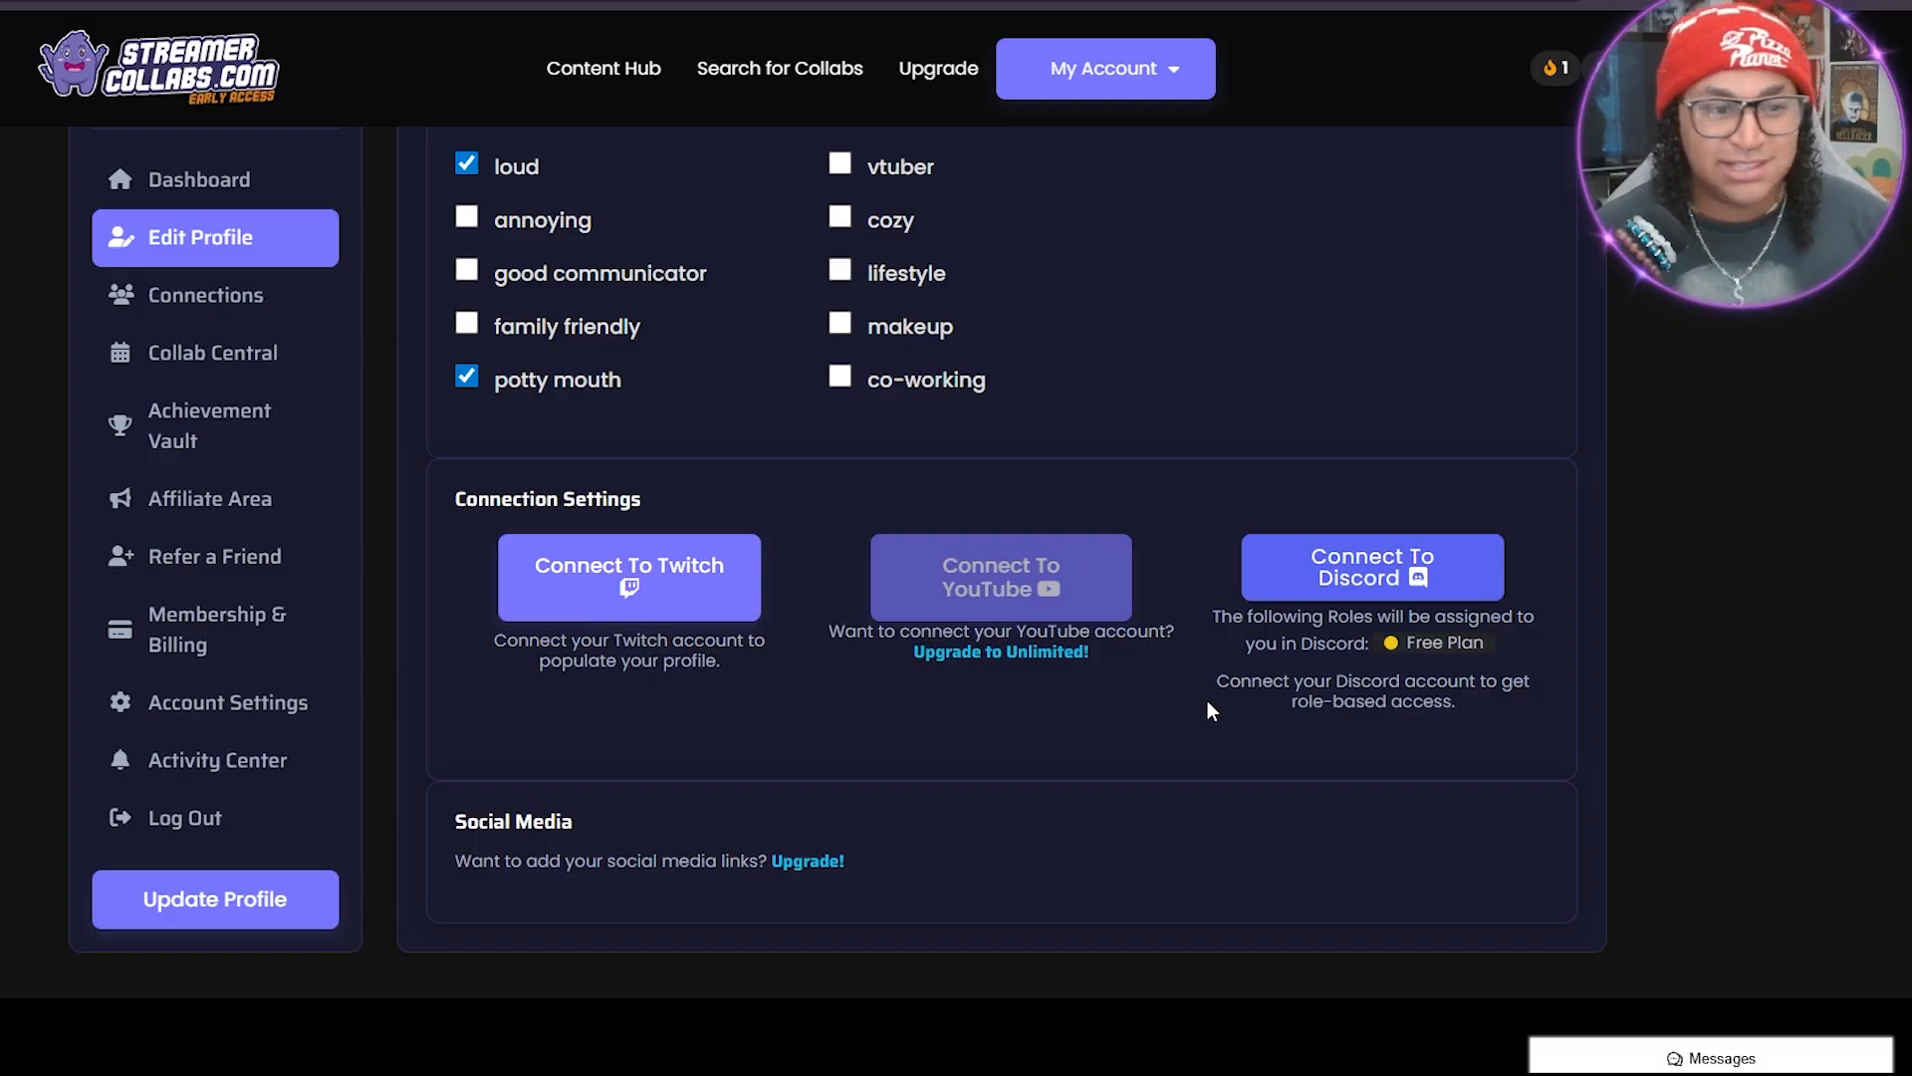
pyautogui.click(727, 598)
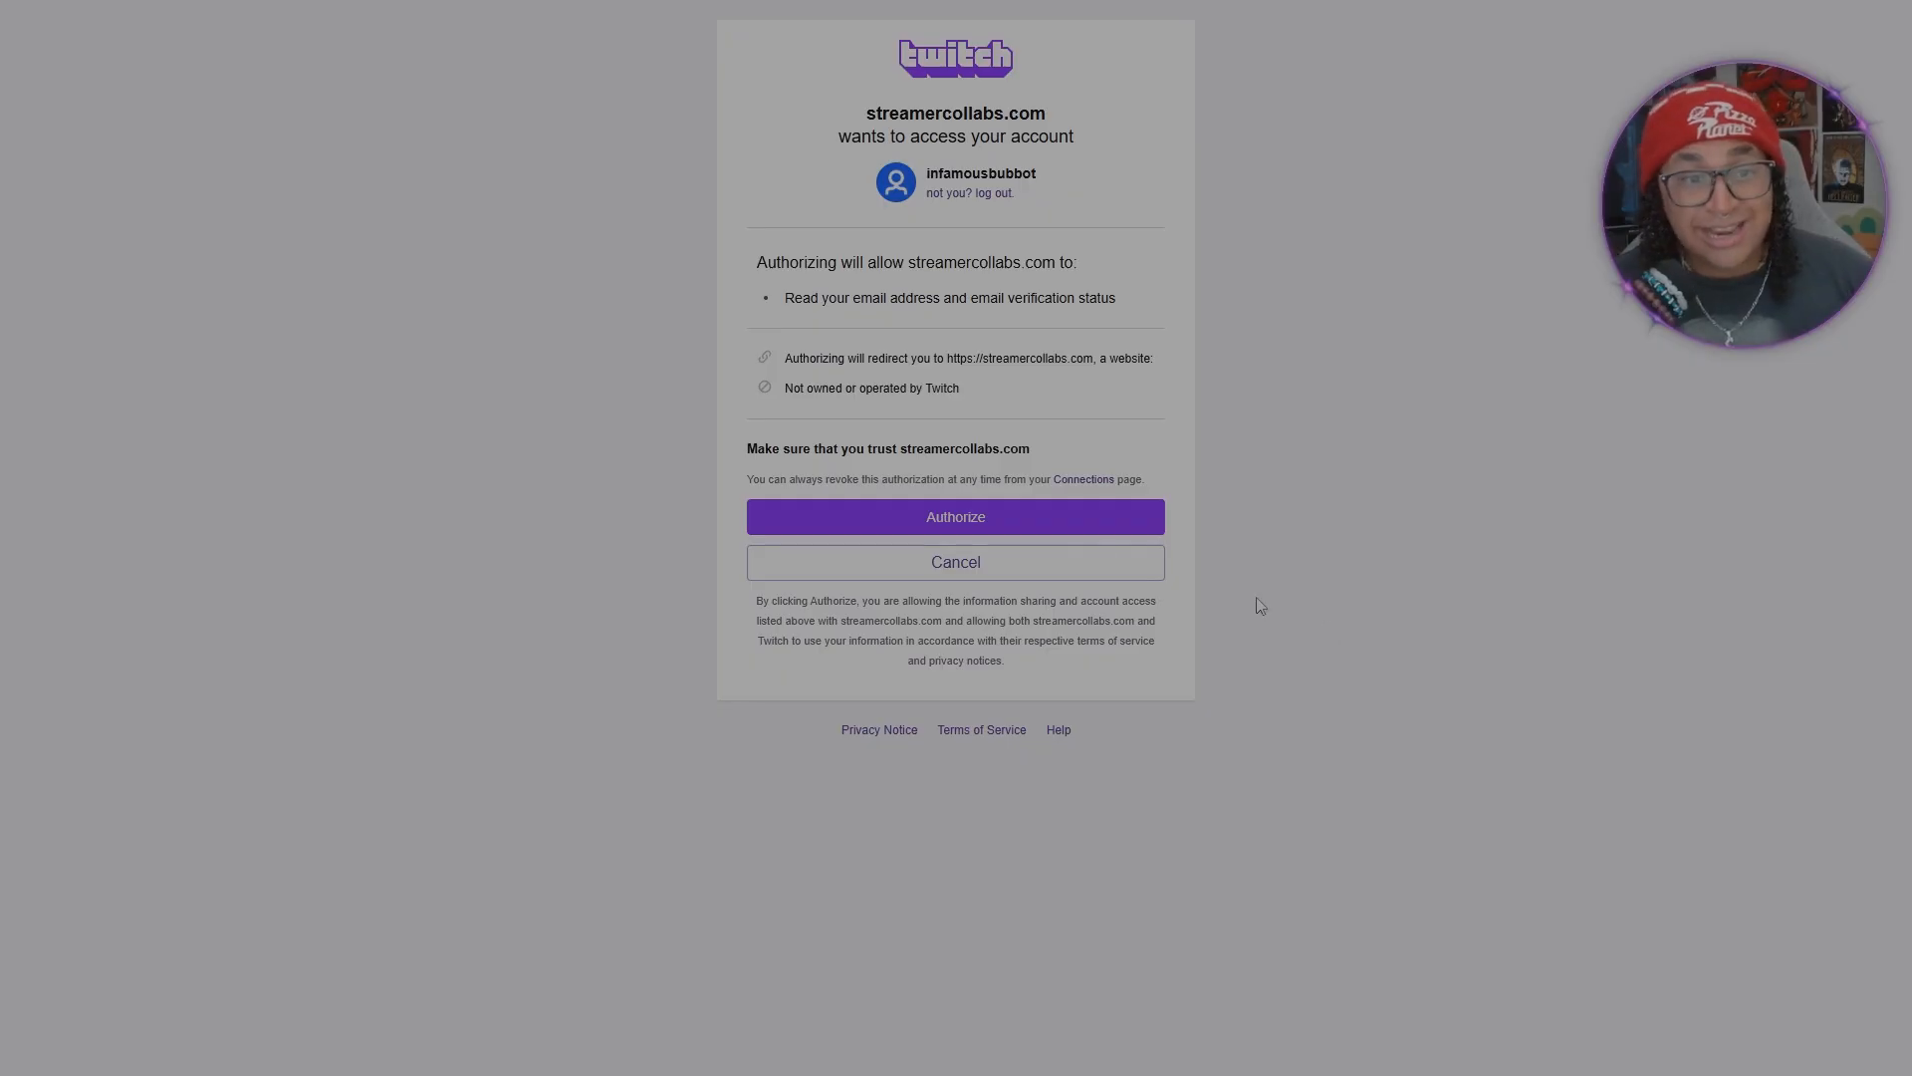
pyautogui.click(992, 526)
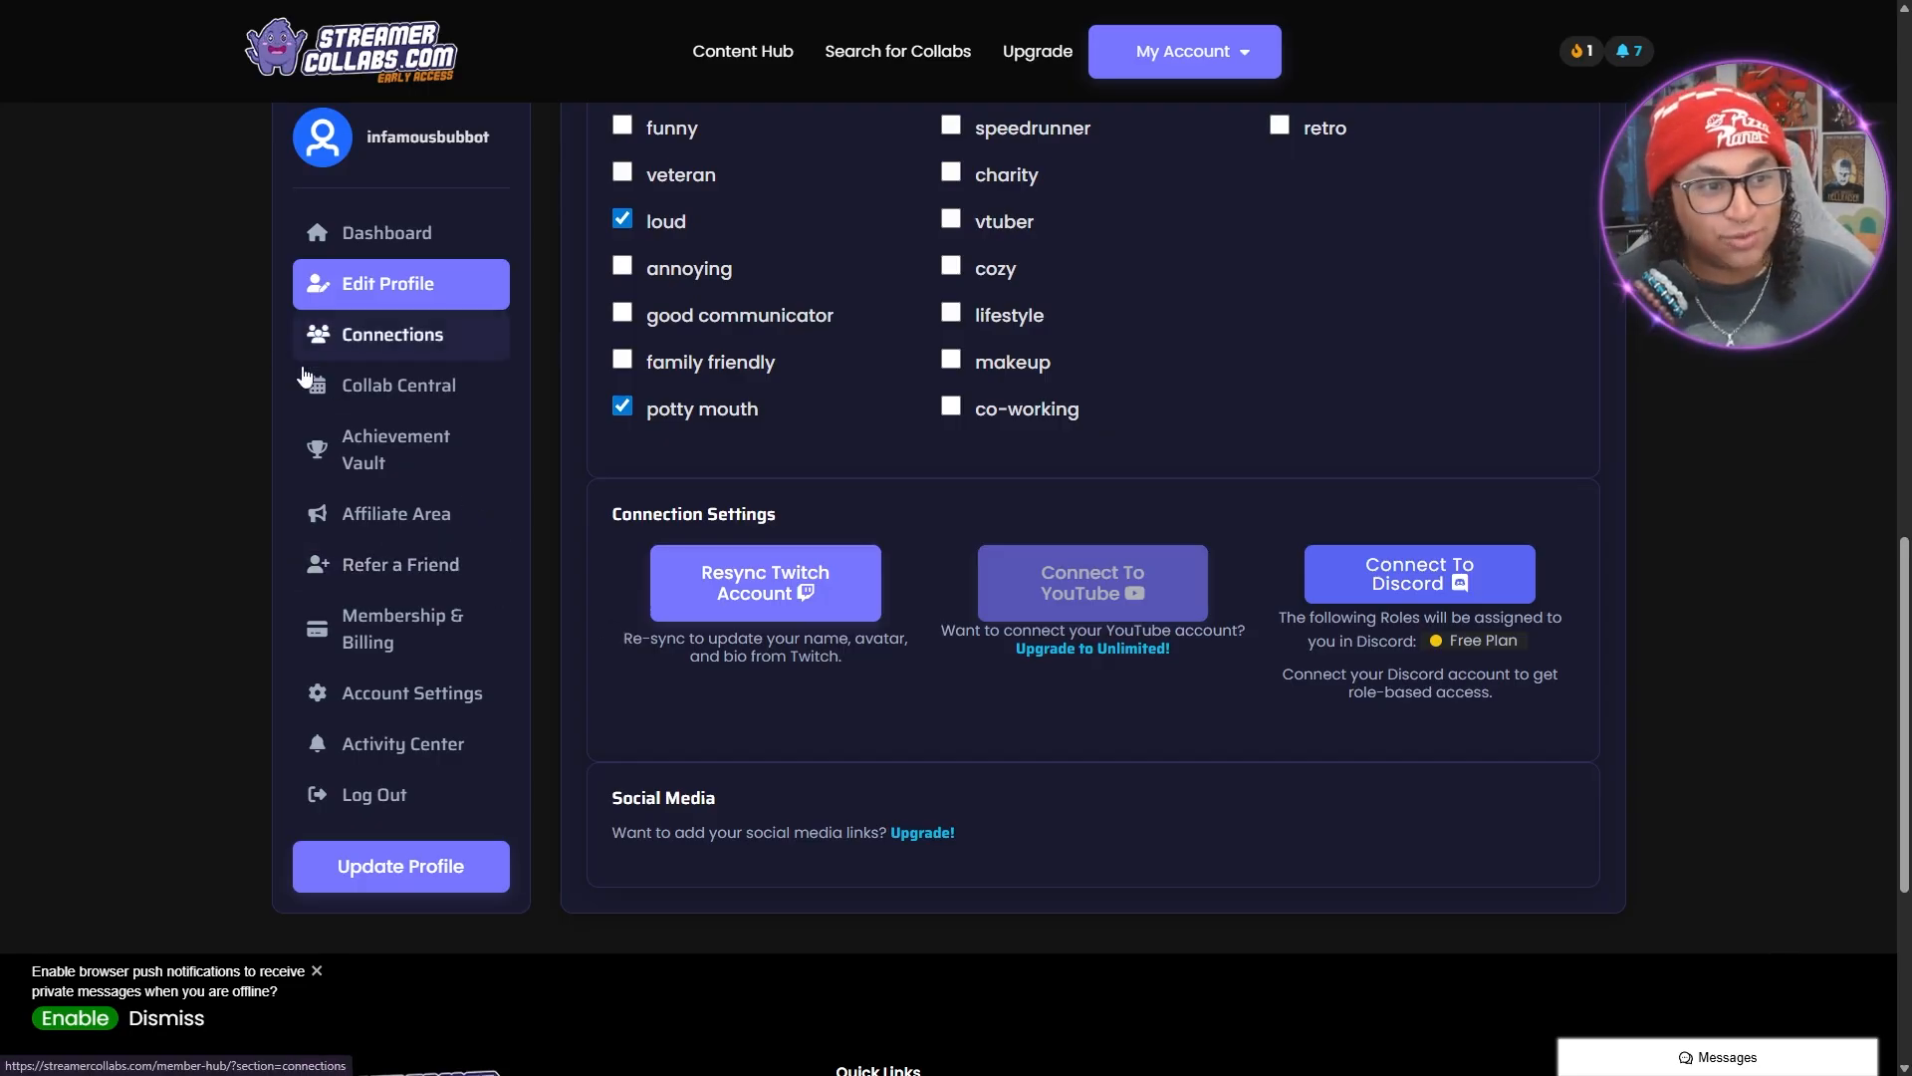
# Open the Connections section and view the suggested streamer matches
pyautogui.click(404, 350)
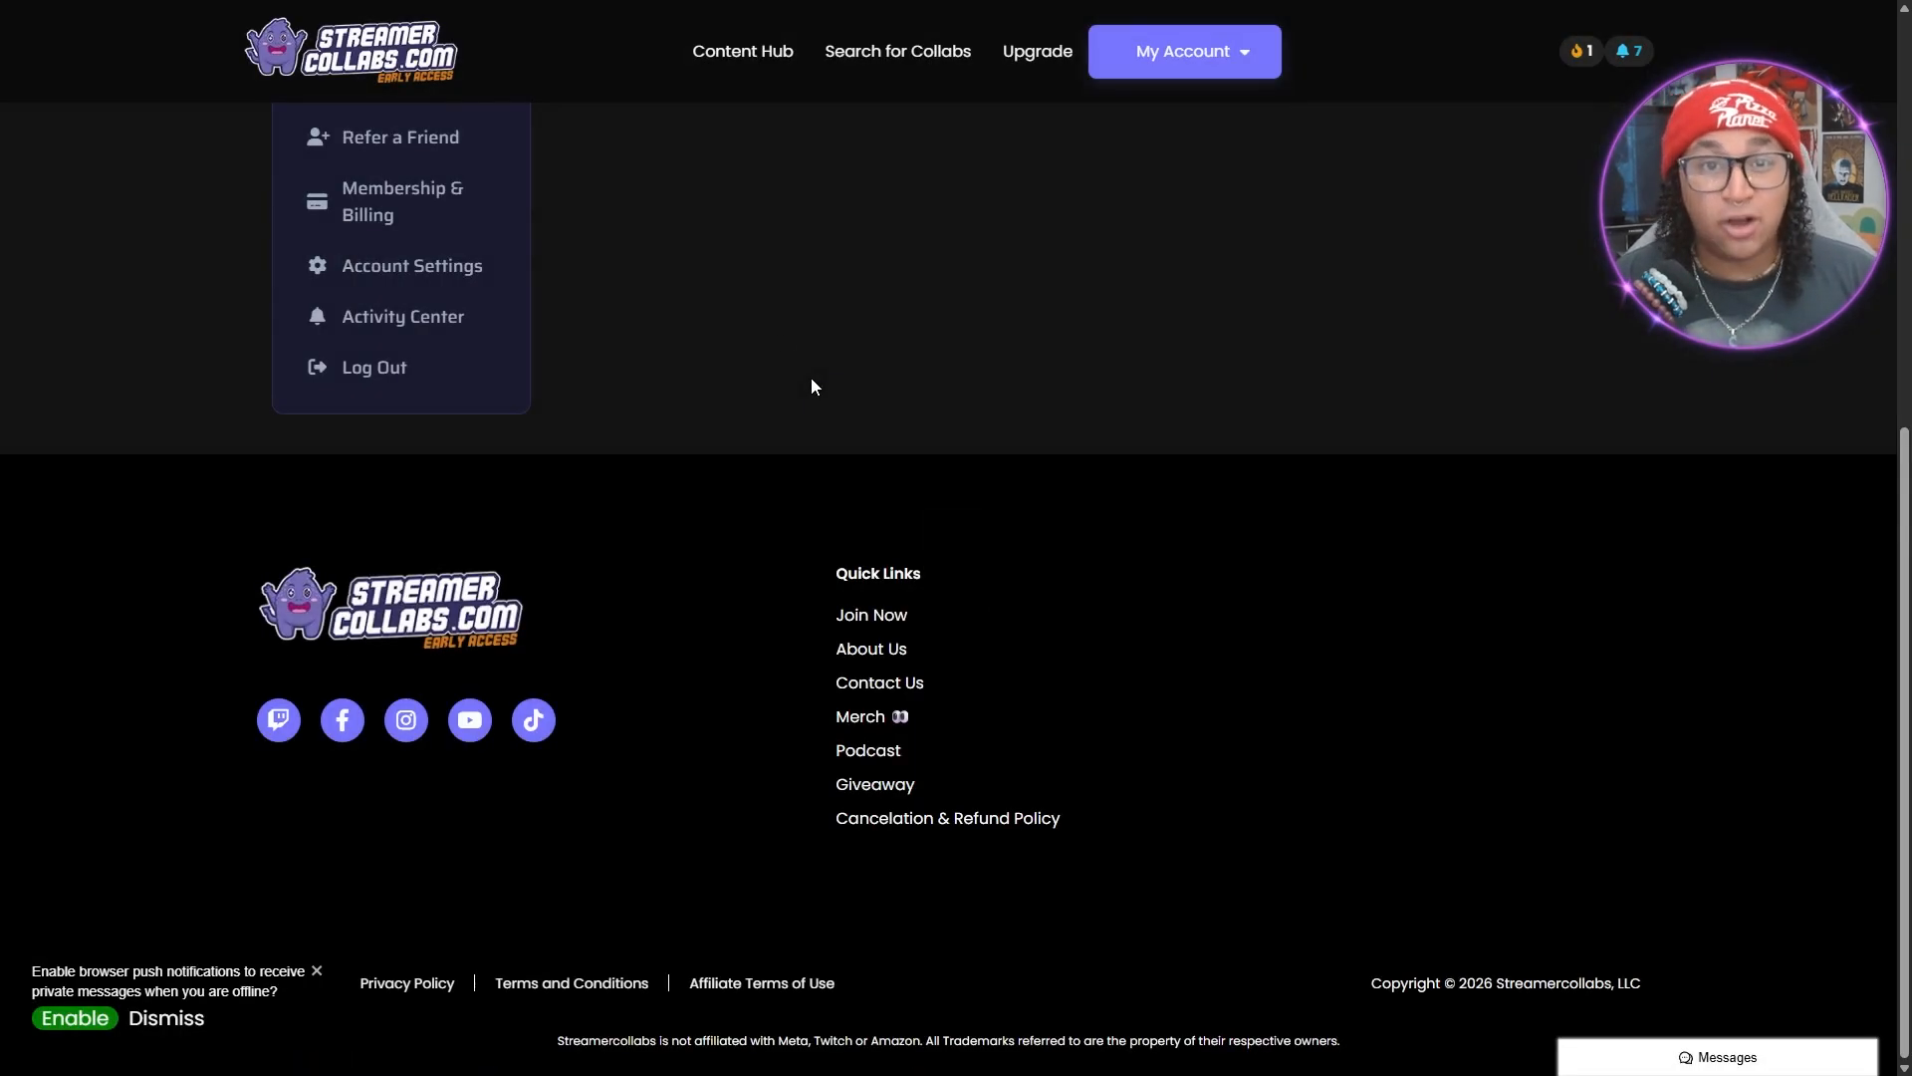
pyautogui.scroll(4, 759, 388)
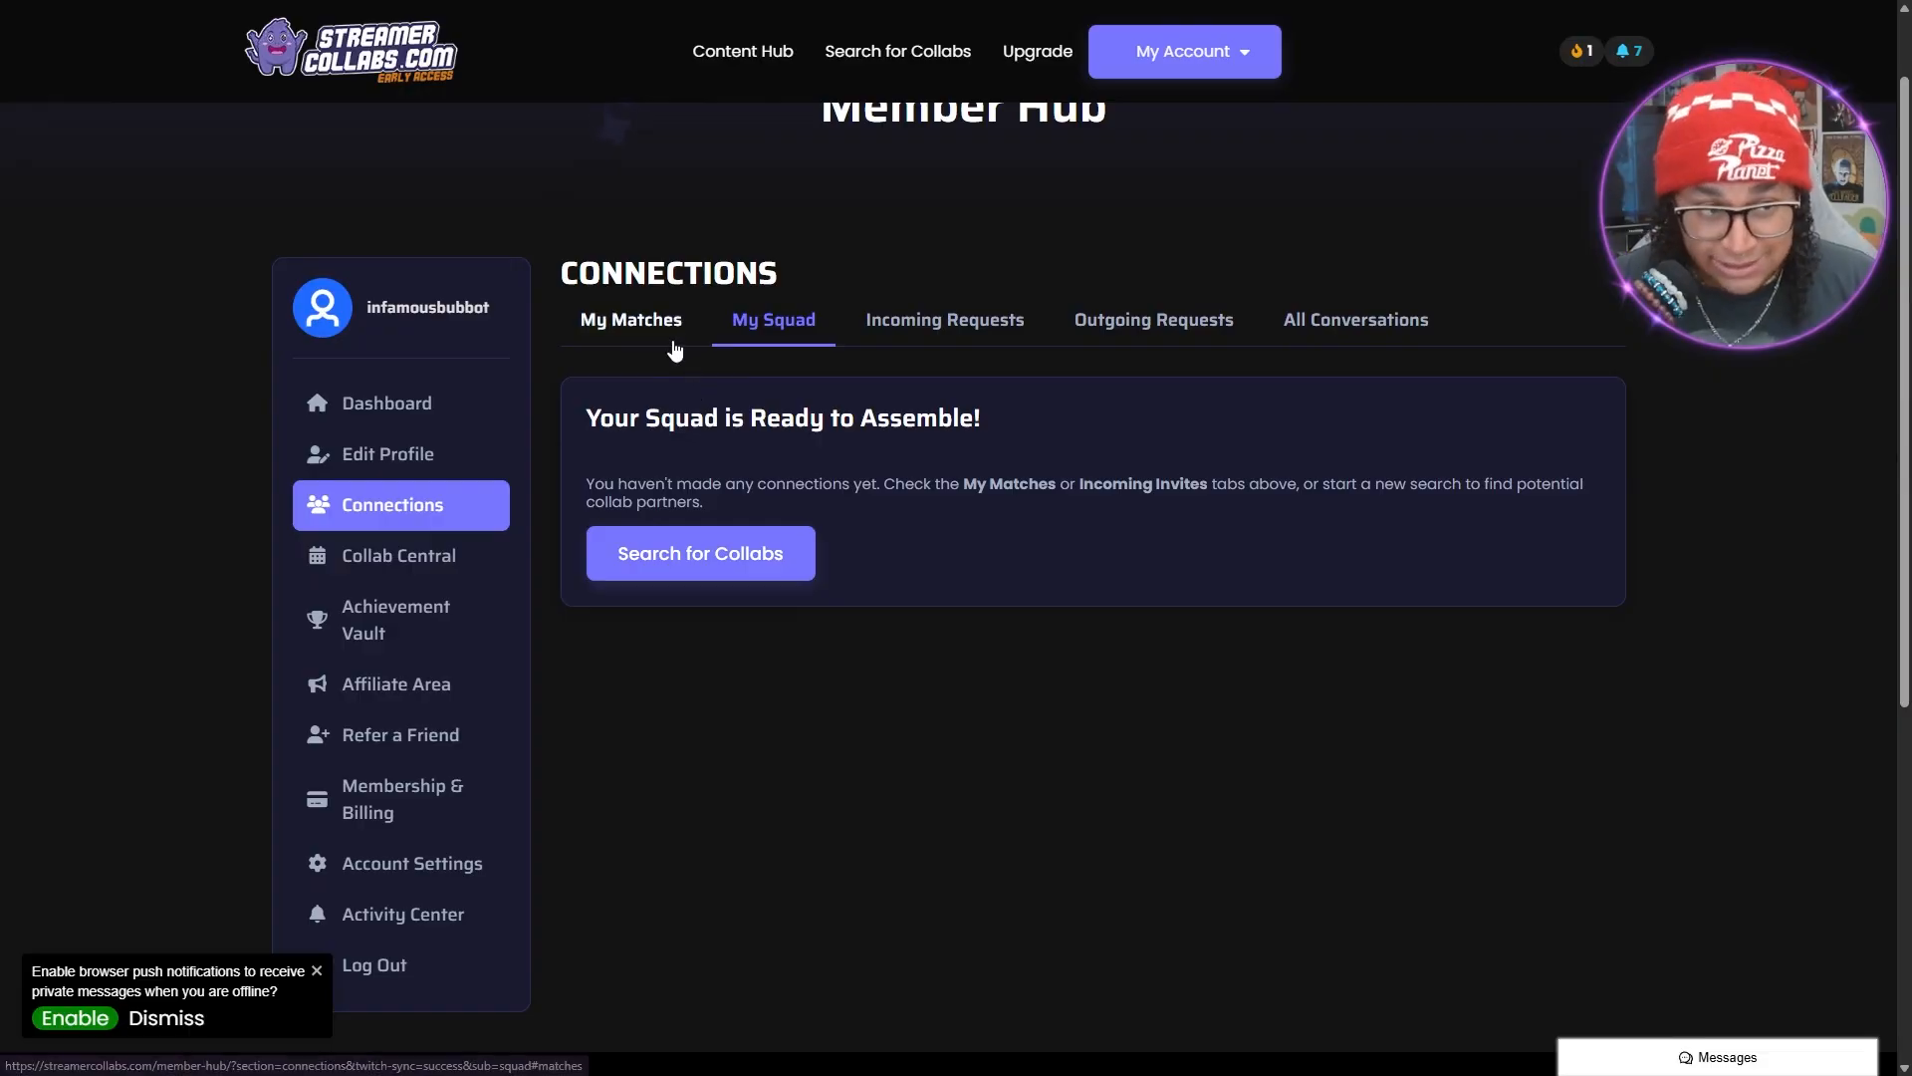
pyautogui.scroll(-1, 1736, 499)
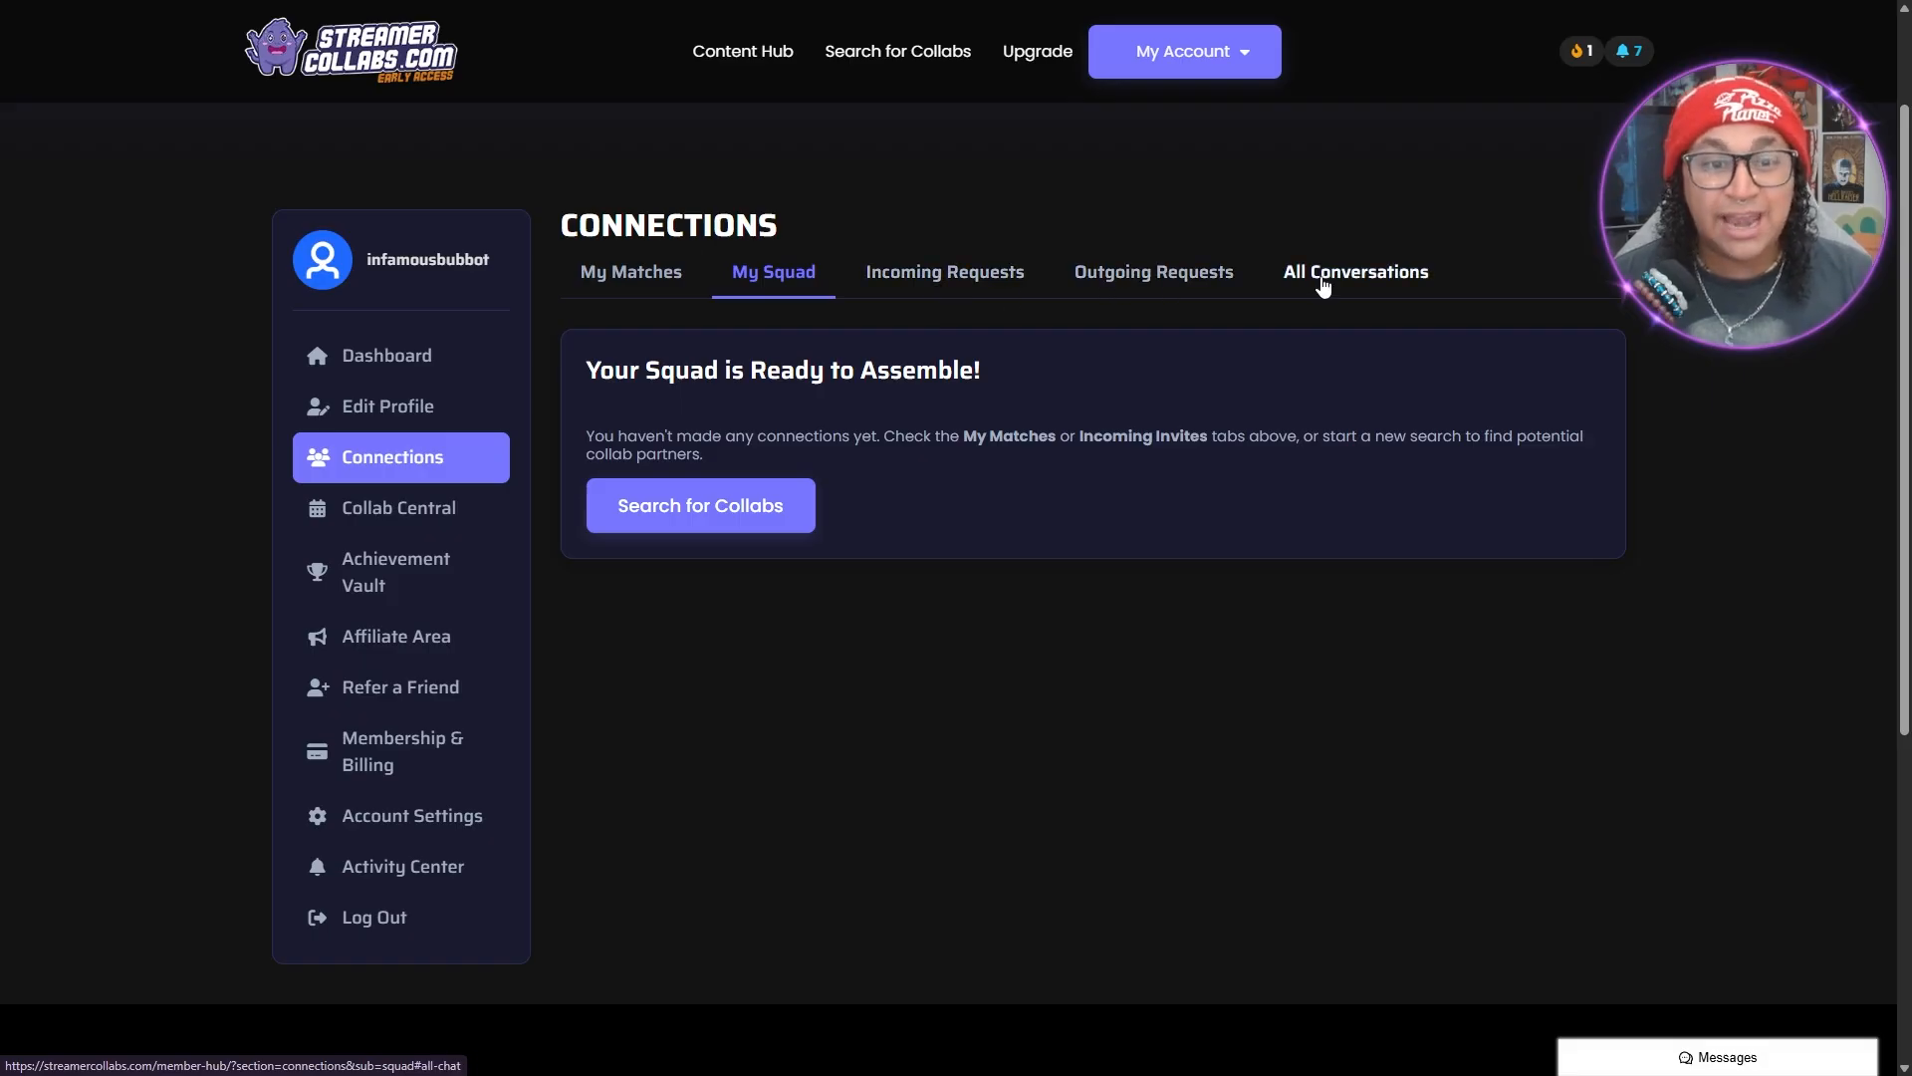
pyautogui.click(631, 275)
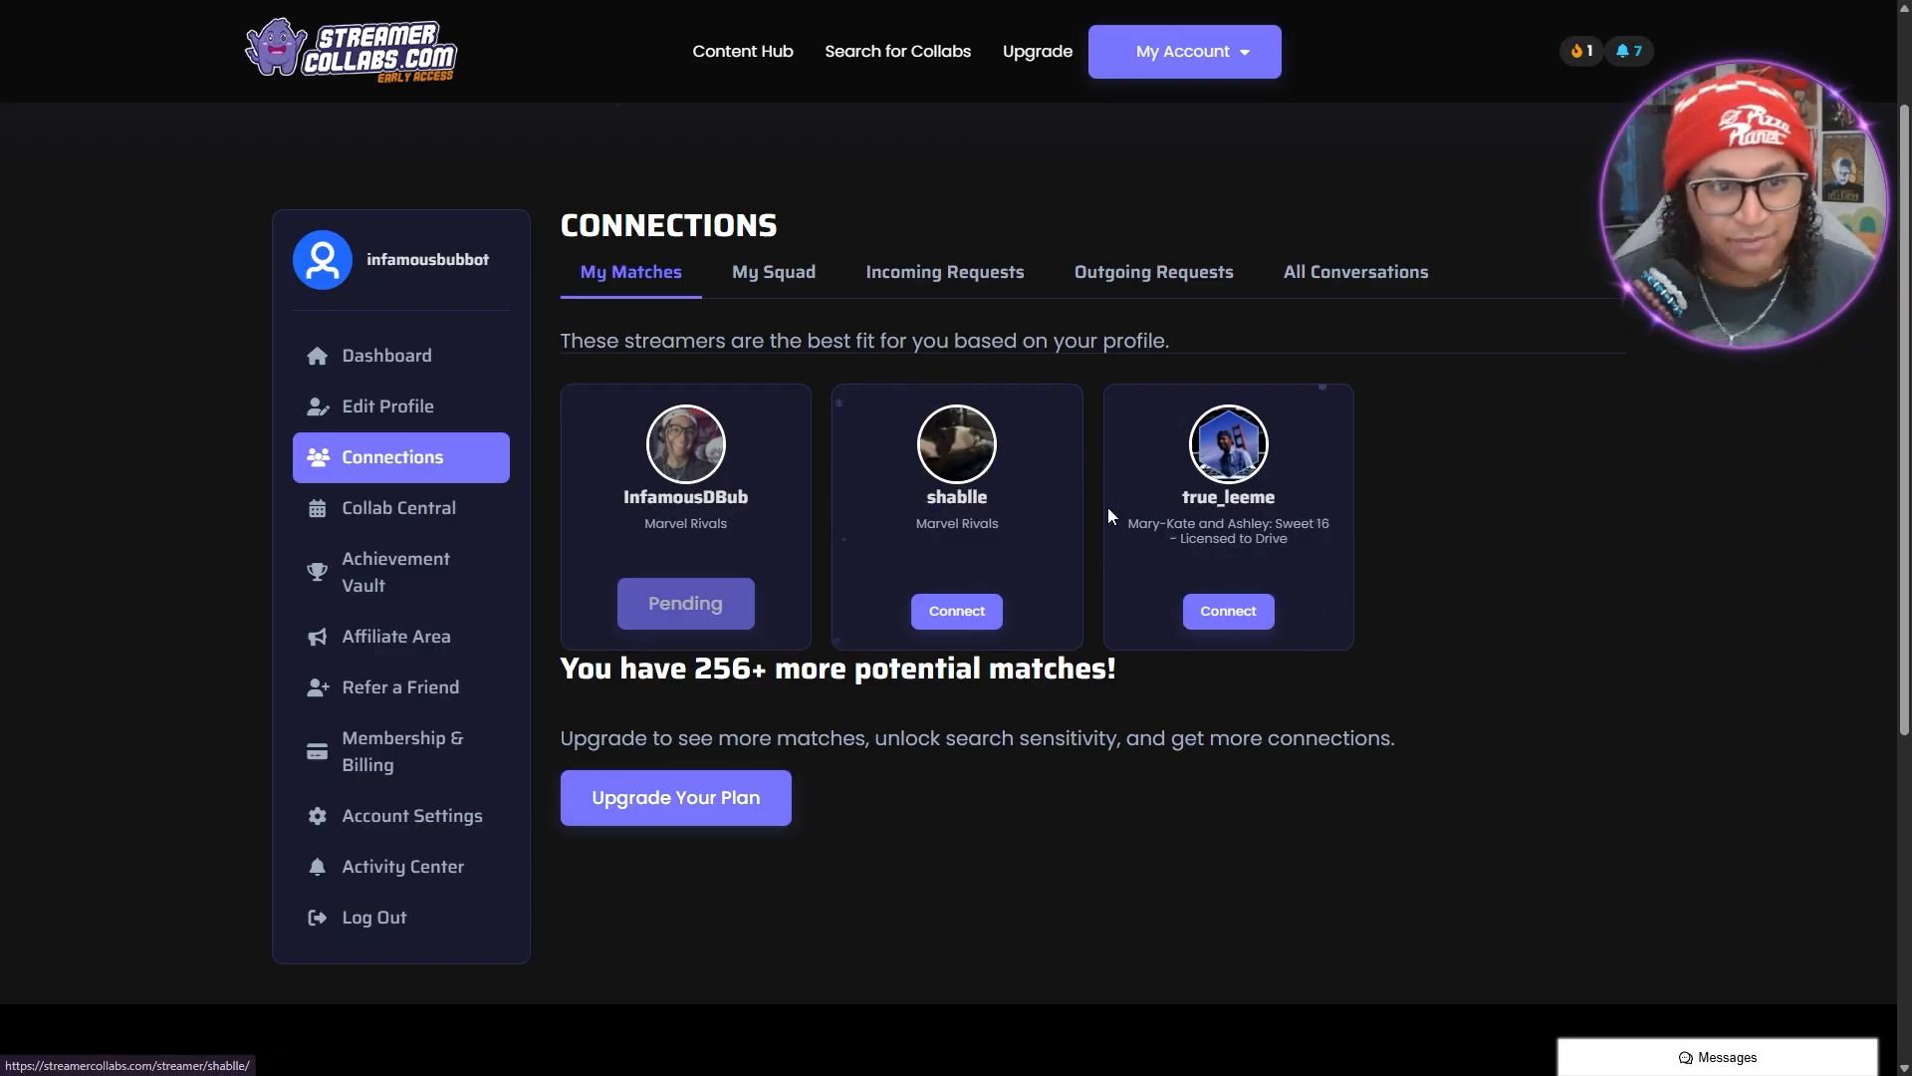
# Review the squad, the incoming and outgoing requests, and all conversations in Connections
pyautogui.click(794, 293)
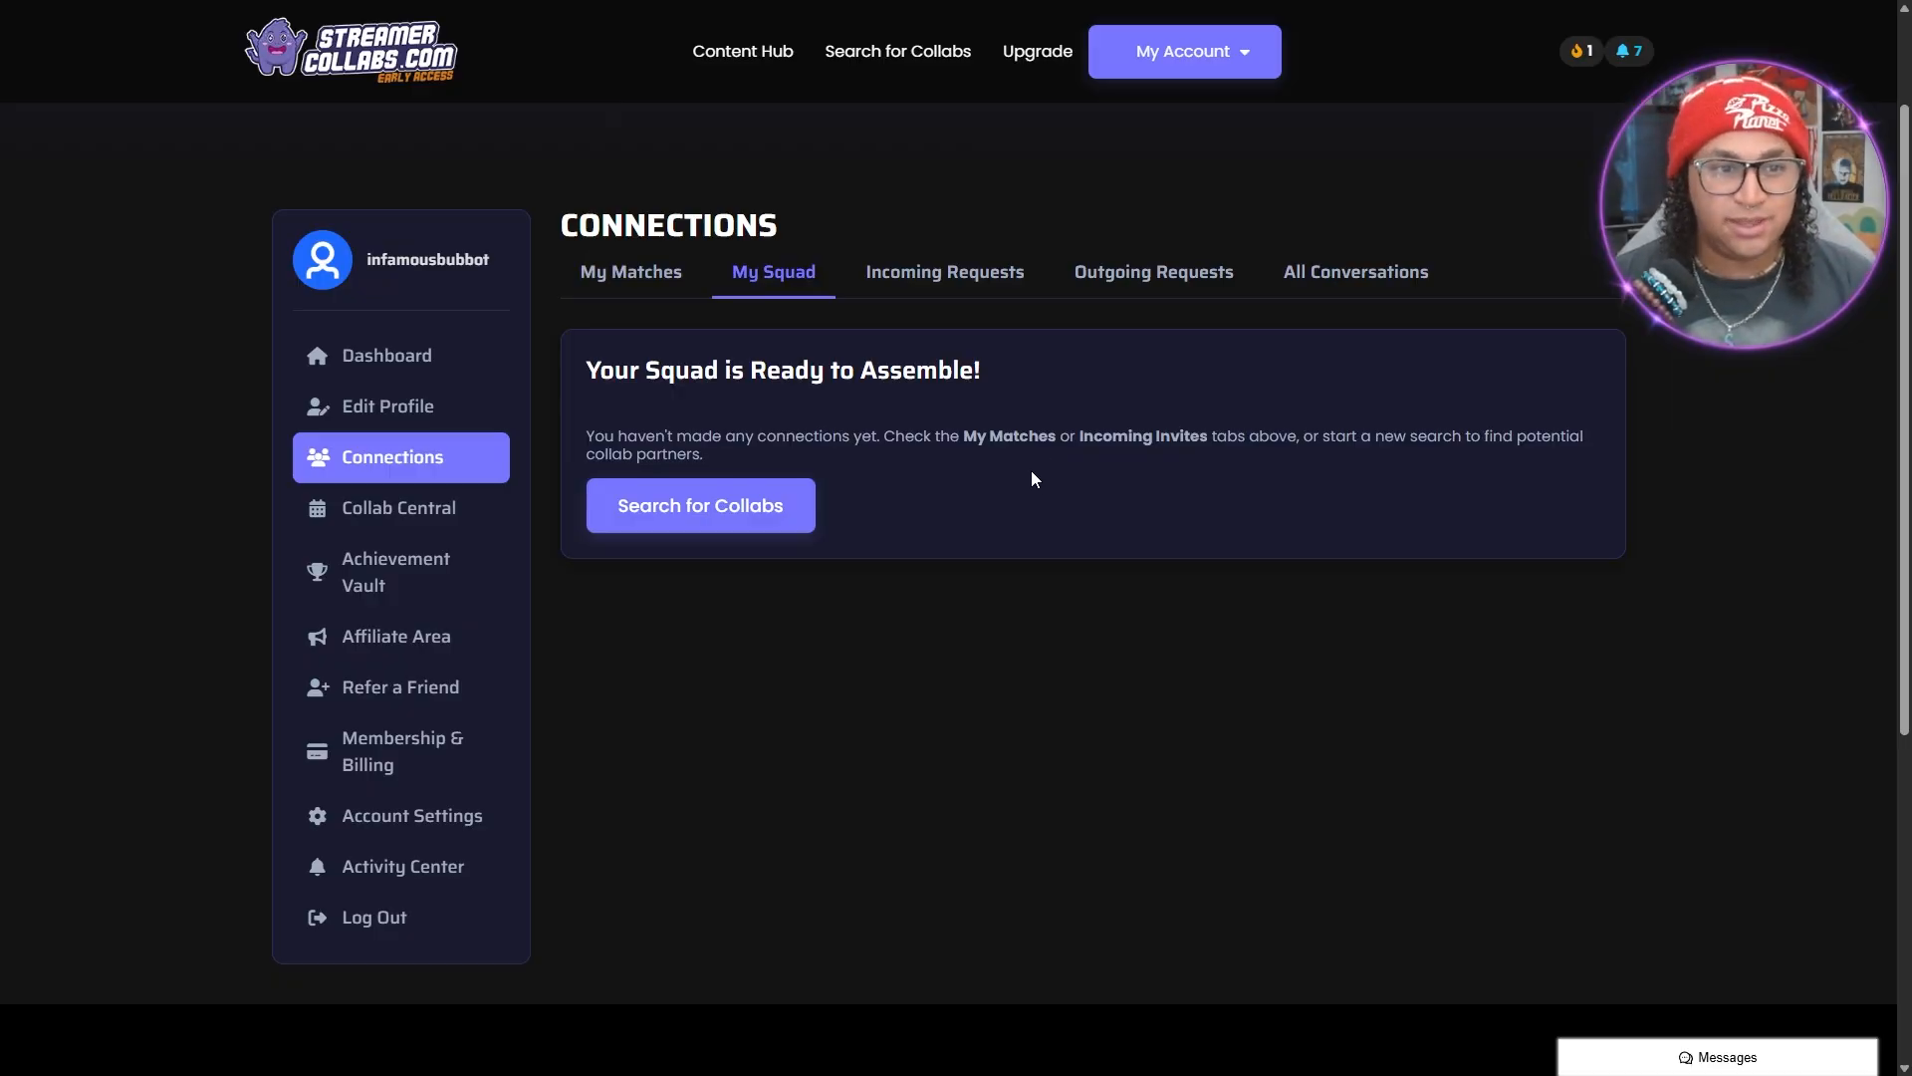
pyautogui.click(945, 272)
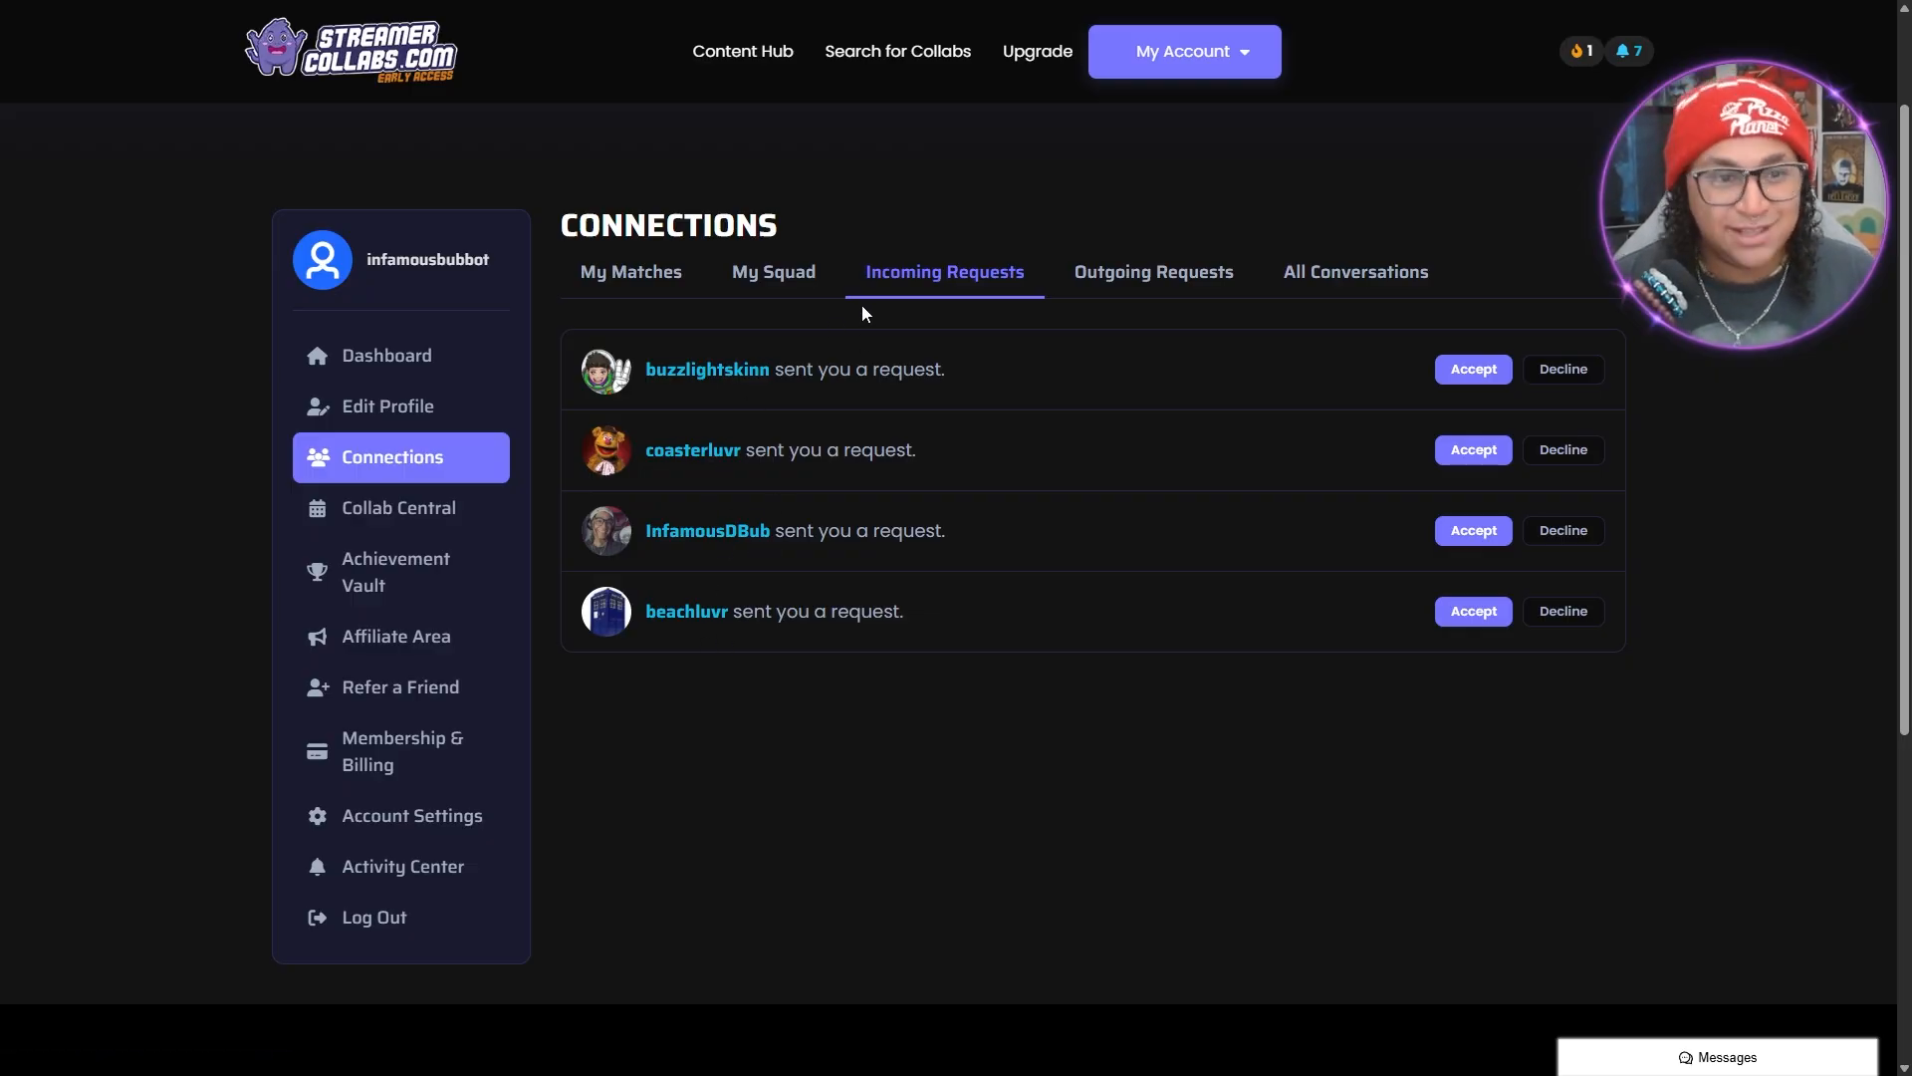
pyautogui.click(1076, 289)
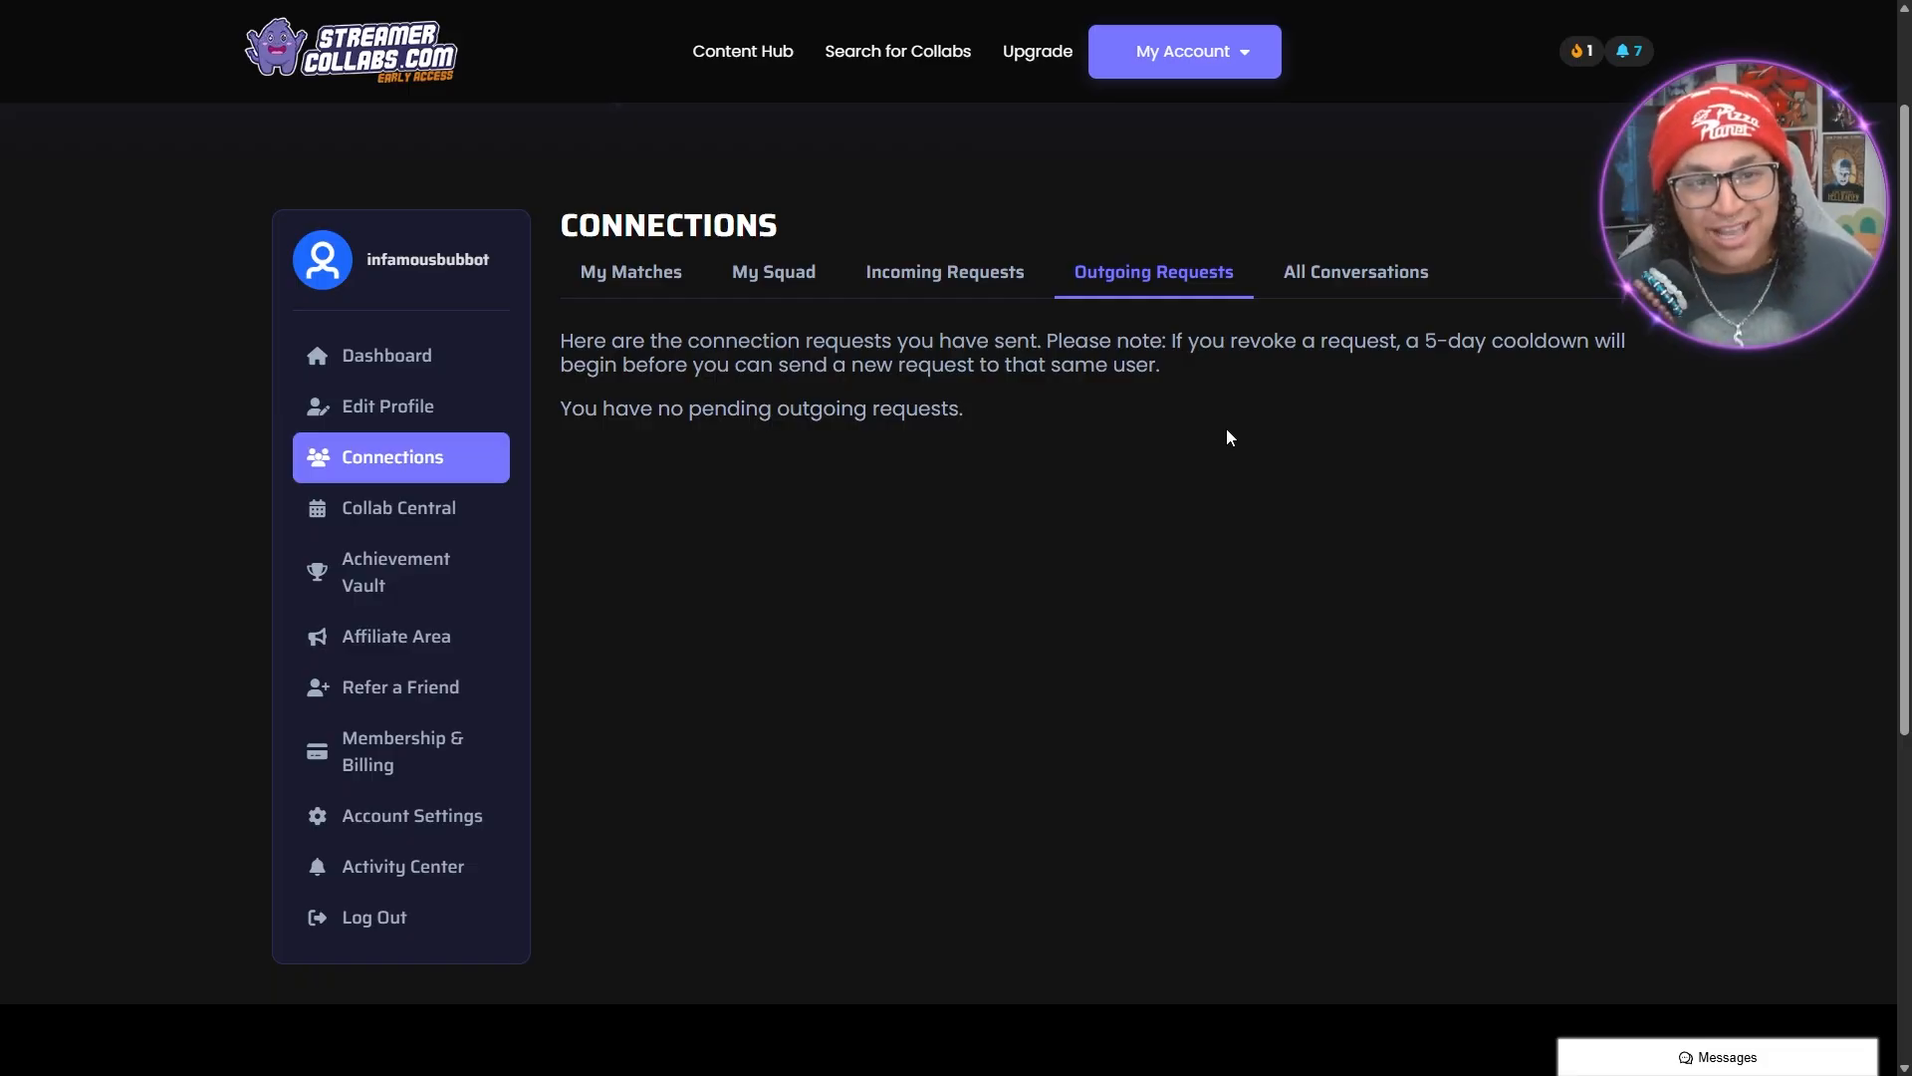
pyautogui.click(1330, 291)
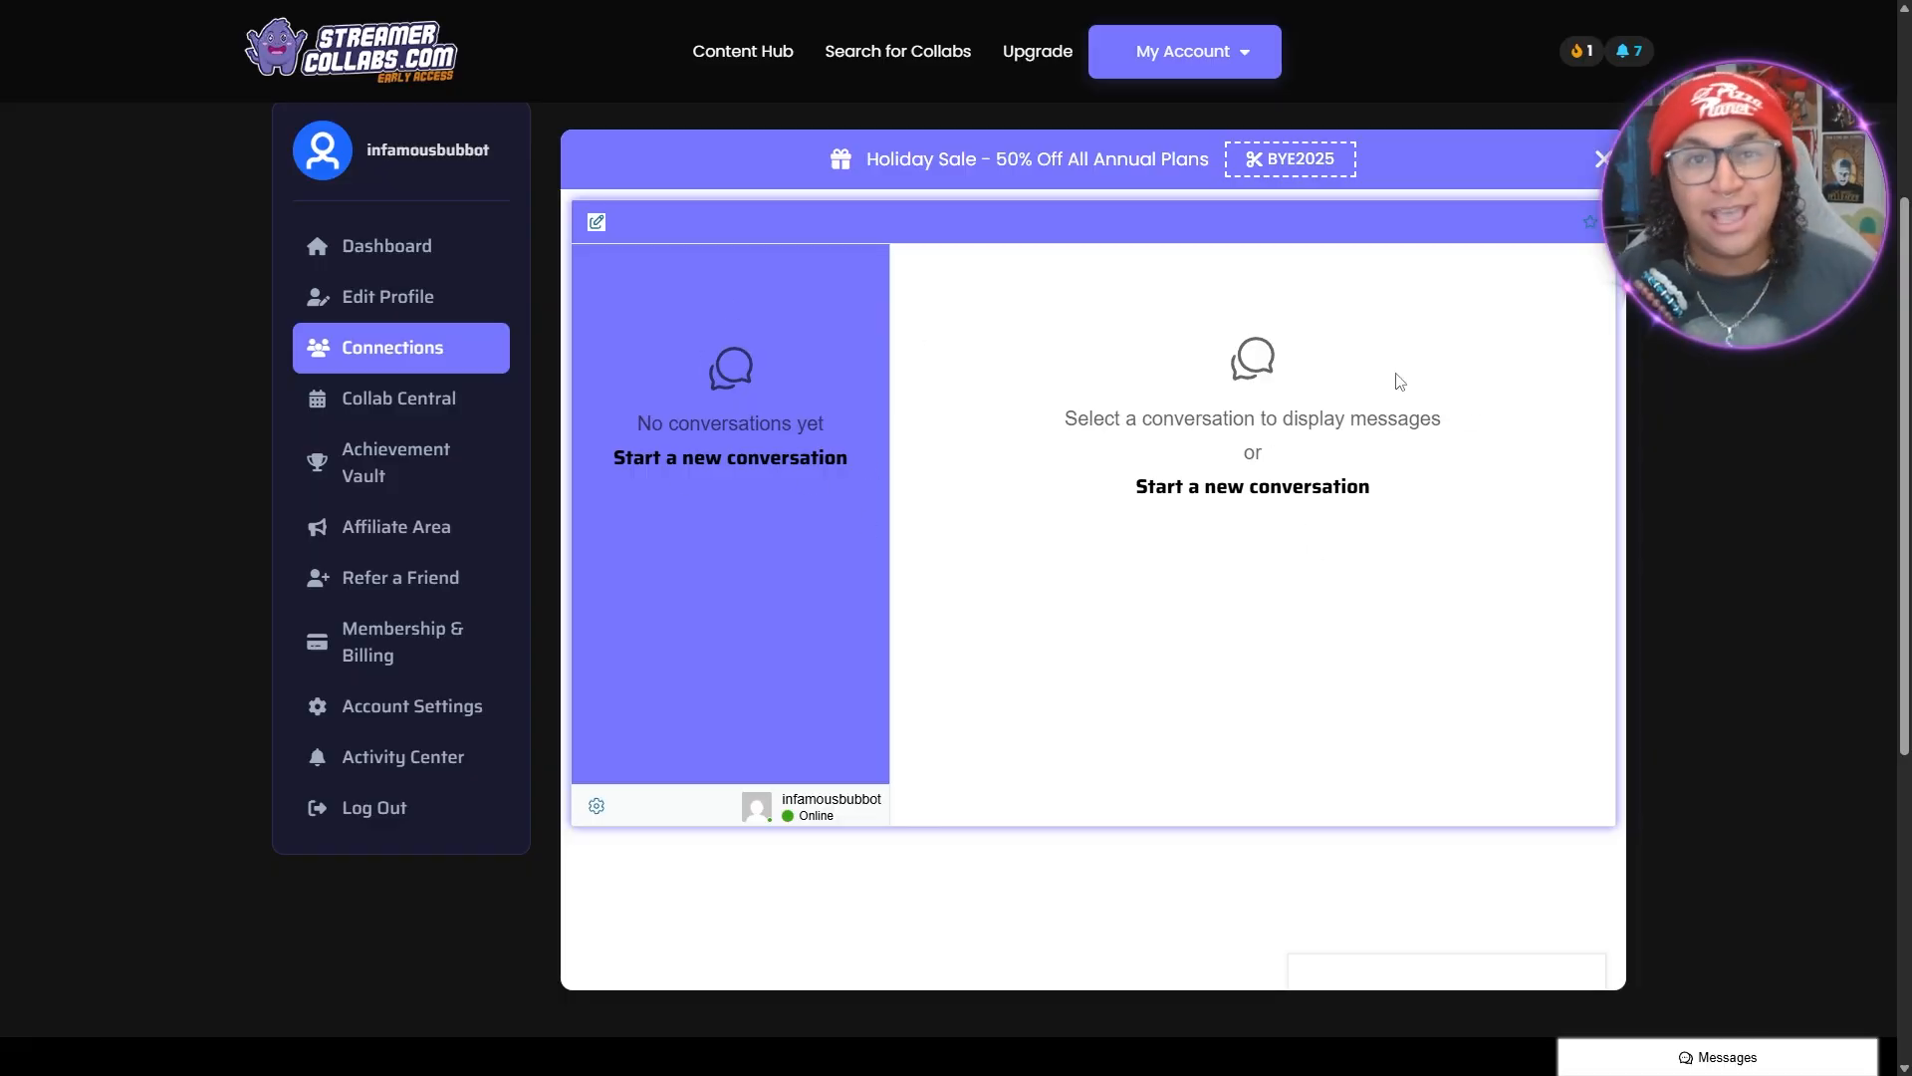
# View the Collab Central calendar and look through the onboarding and connections badges in the Achievement Vault
pyautogui.click(402, 408)
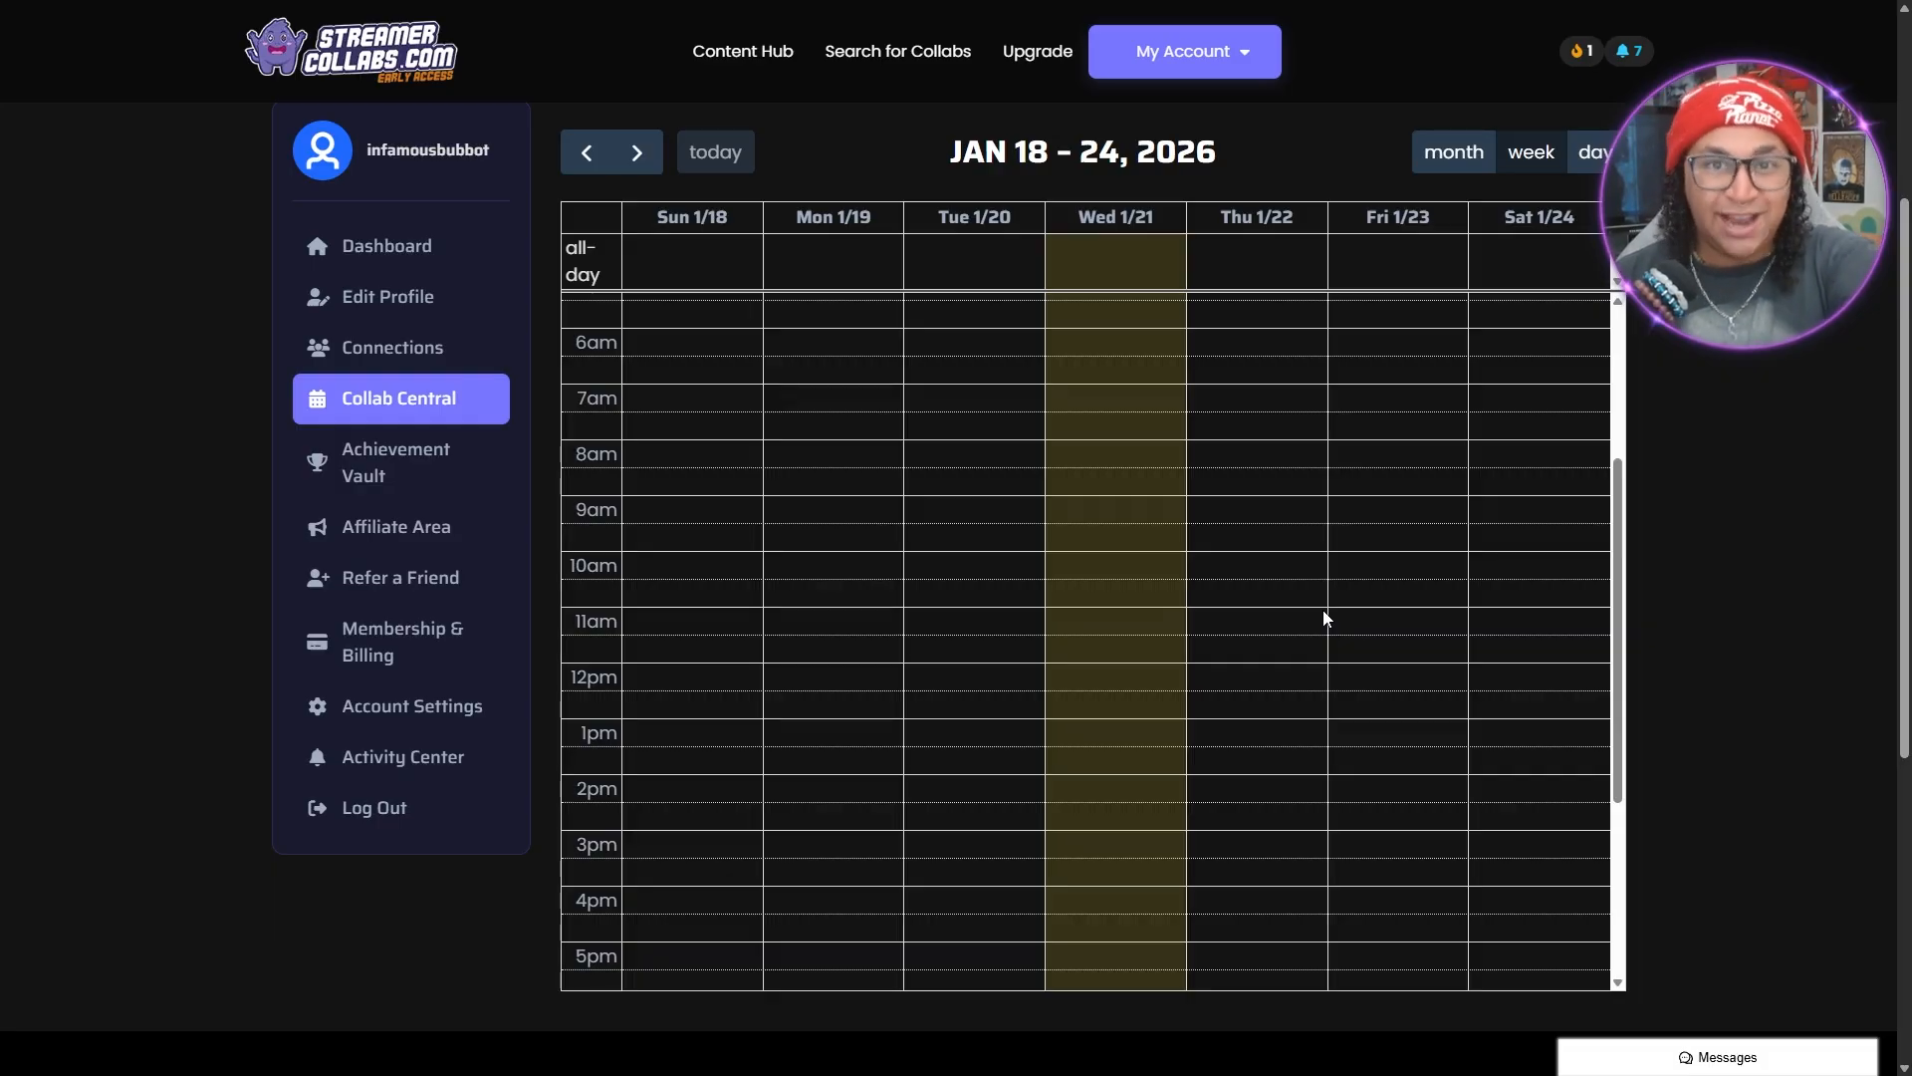
pyautogui.click(471, 452)
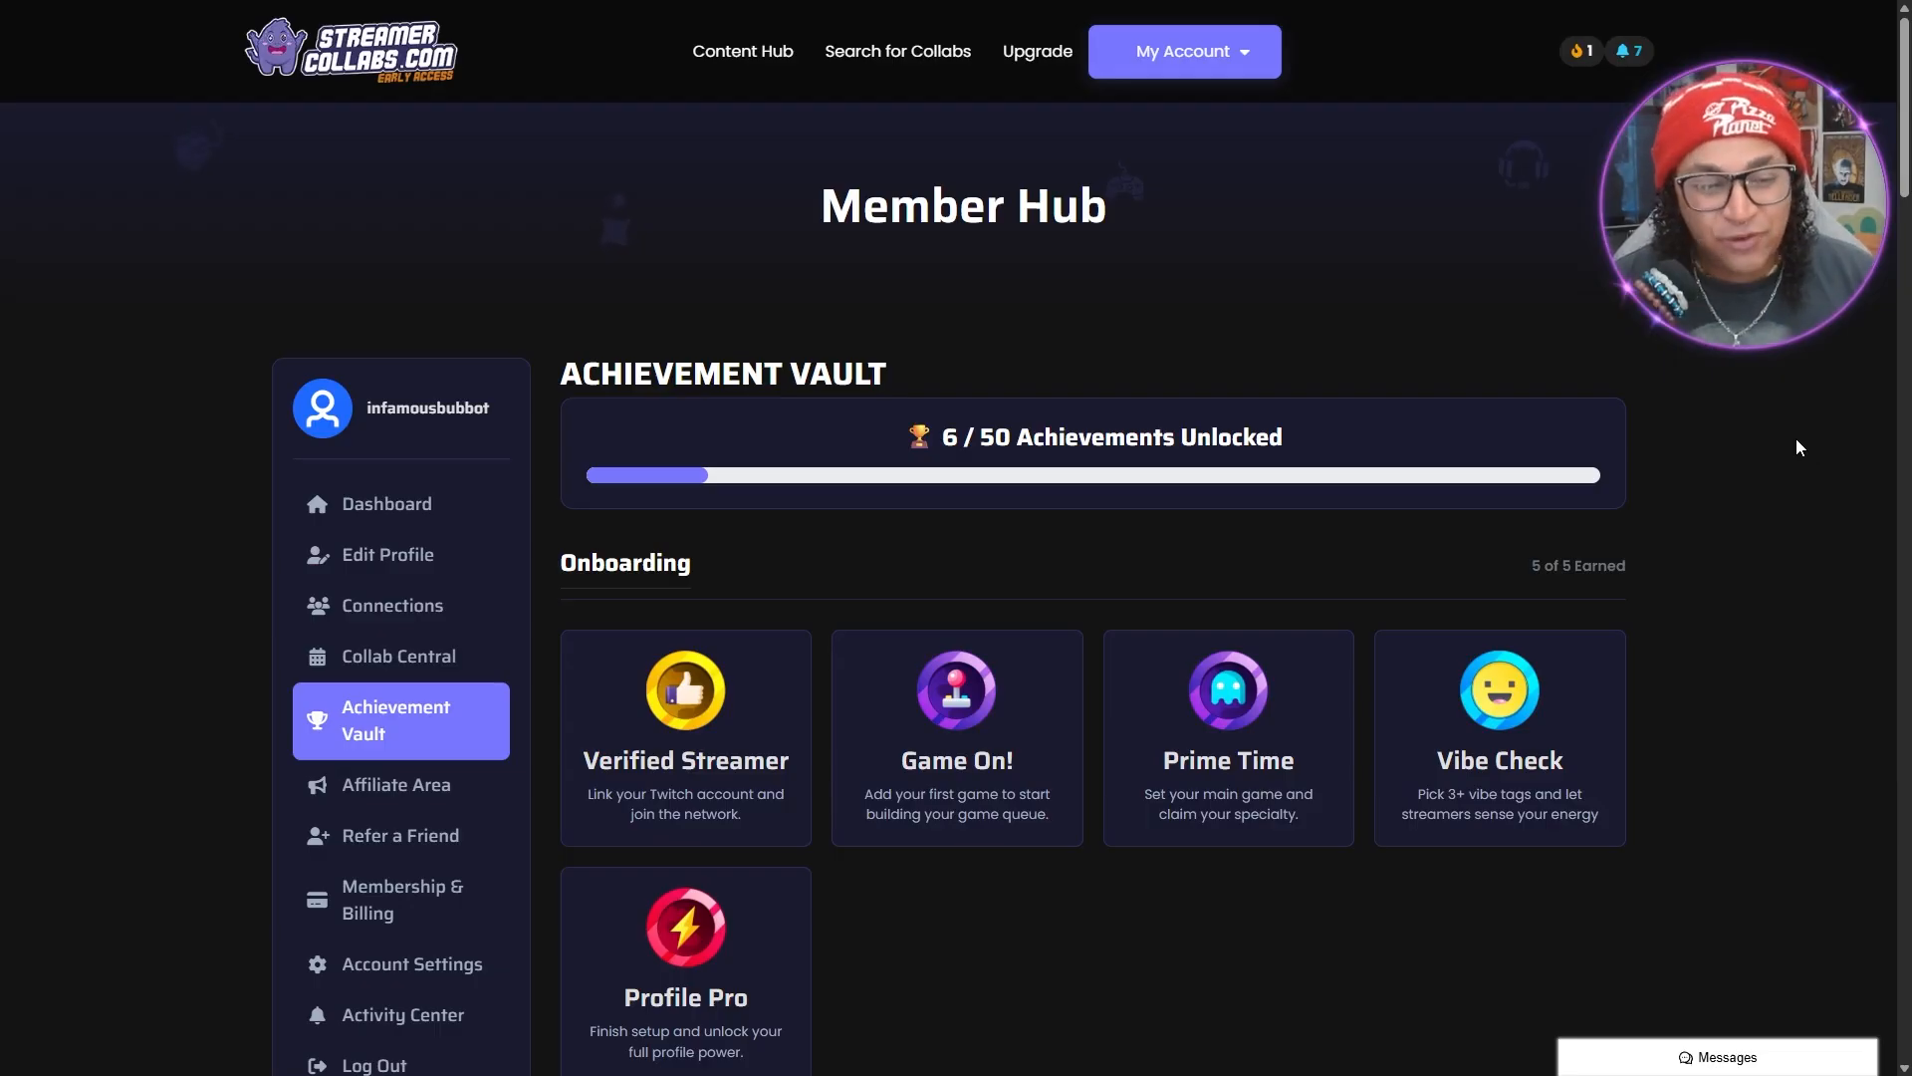
pyautogui.middleClick(1822, 436)
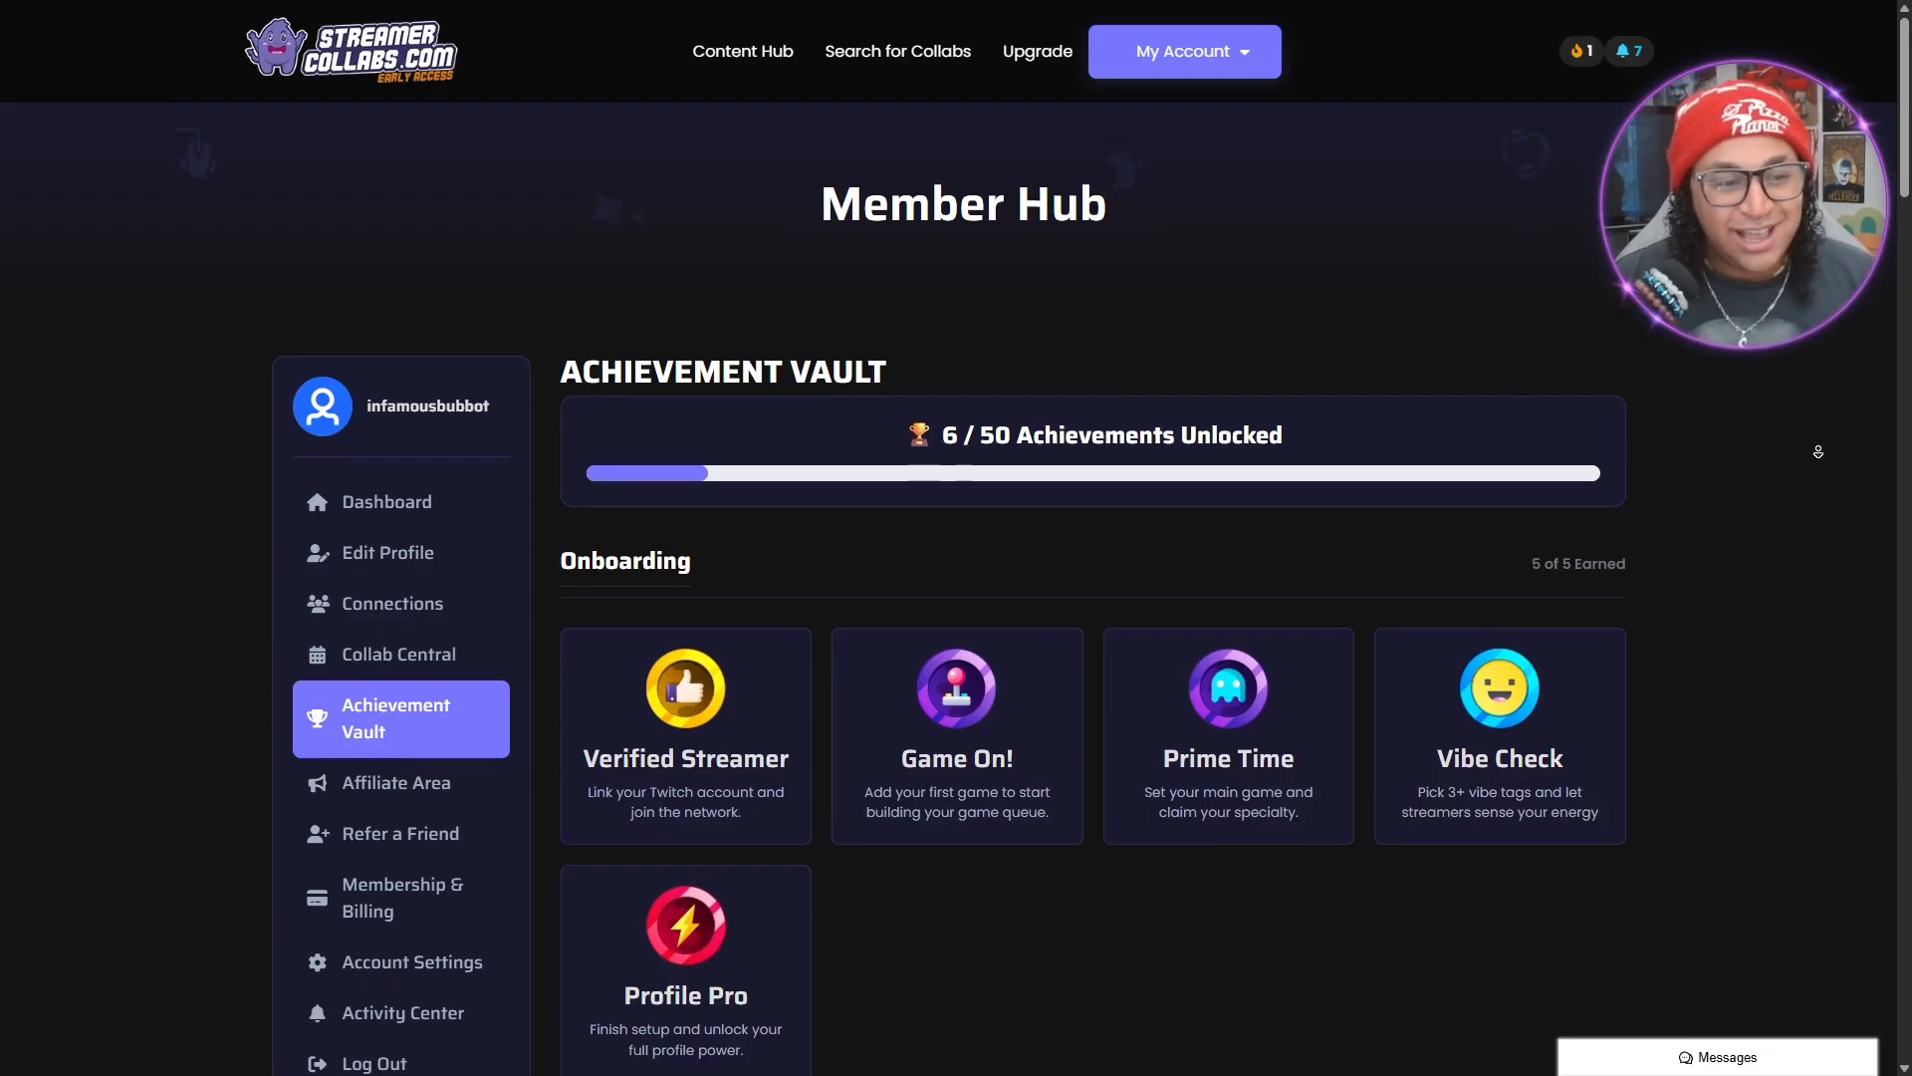
pyautogui.middleClick(1816, 470)
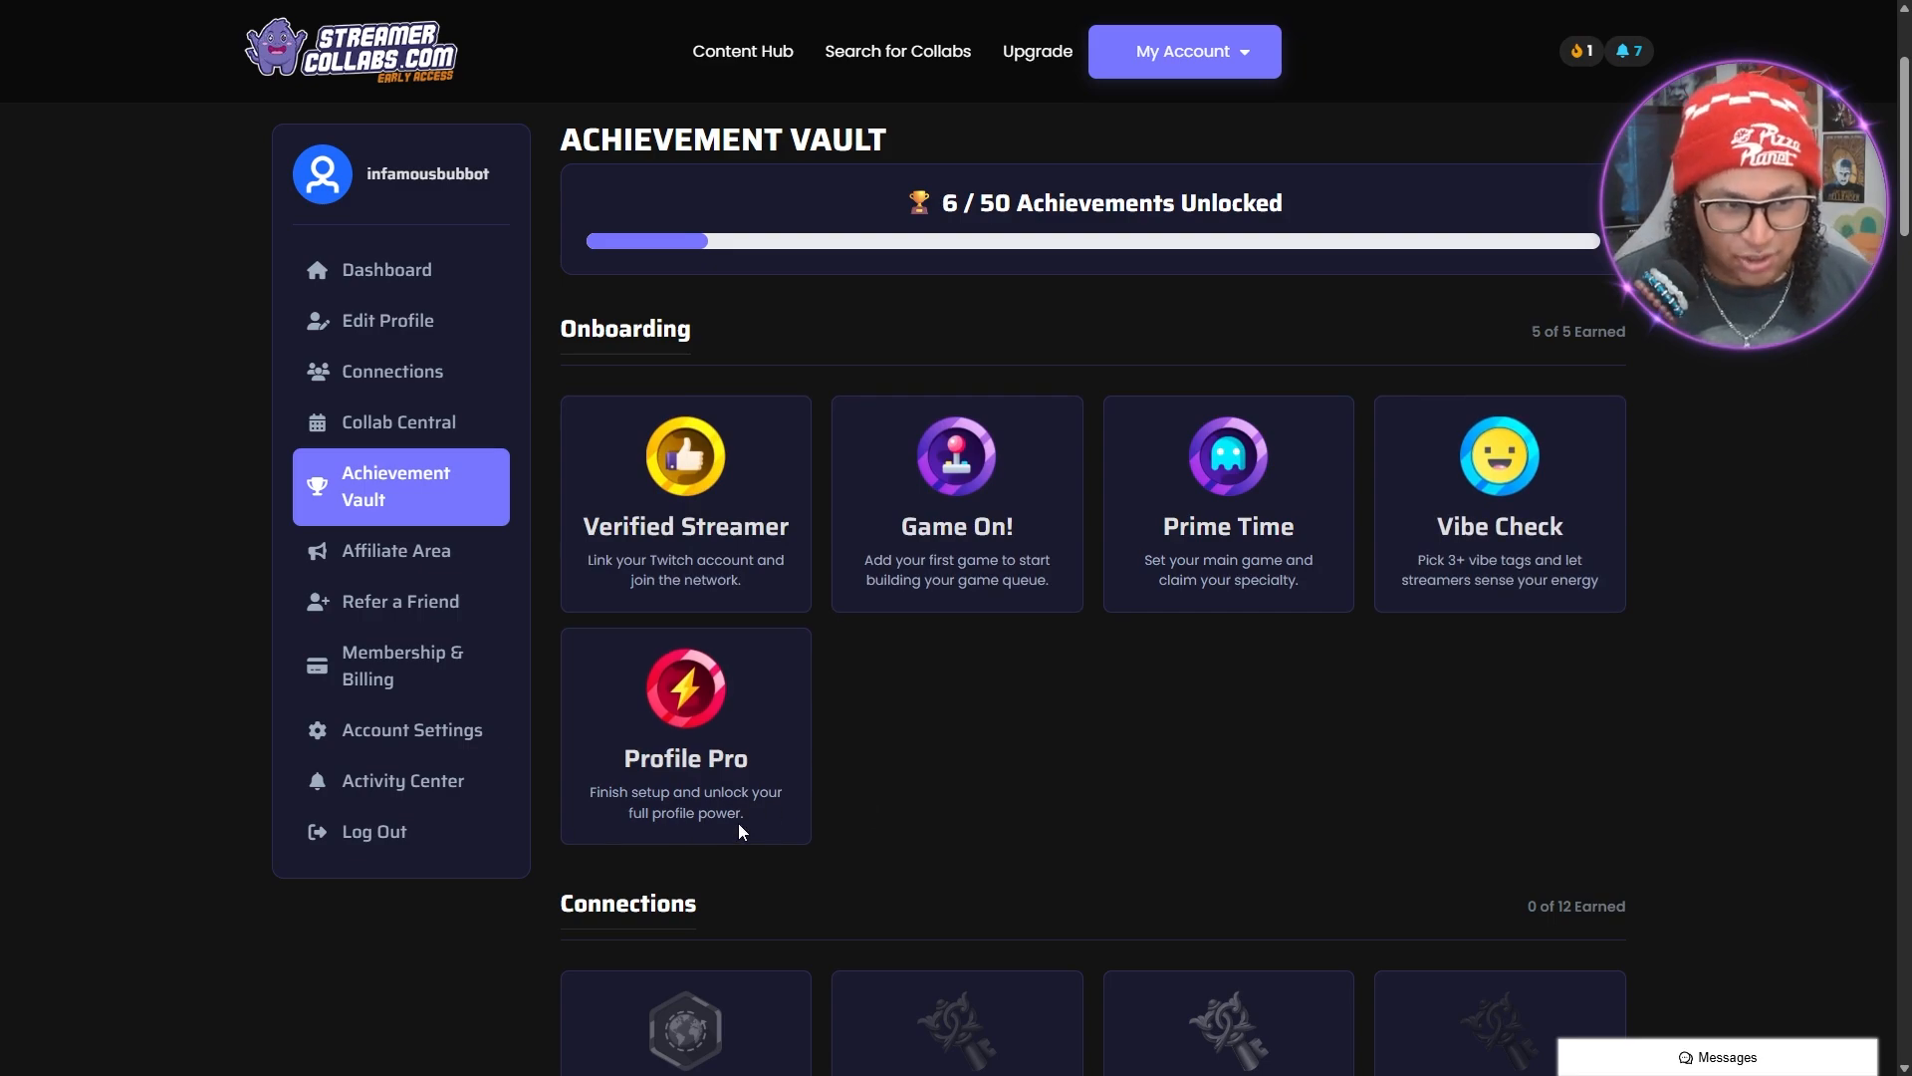
pyautogui.scroll(-5, 747, 816)
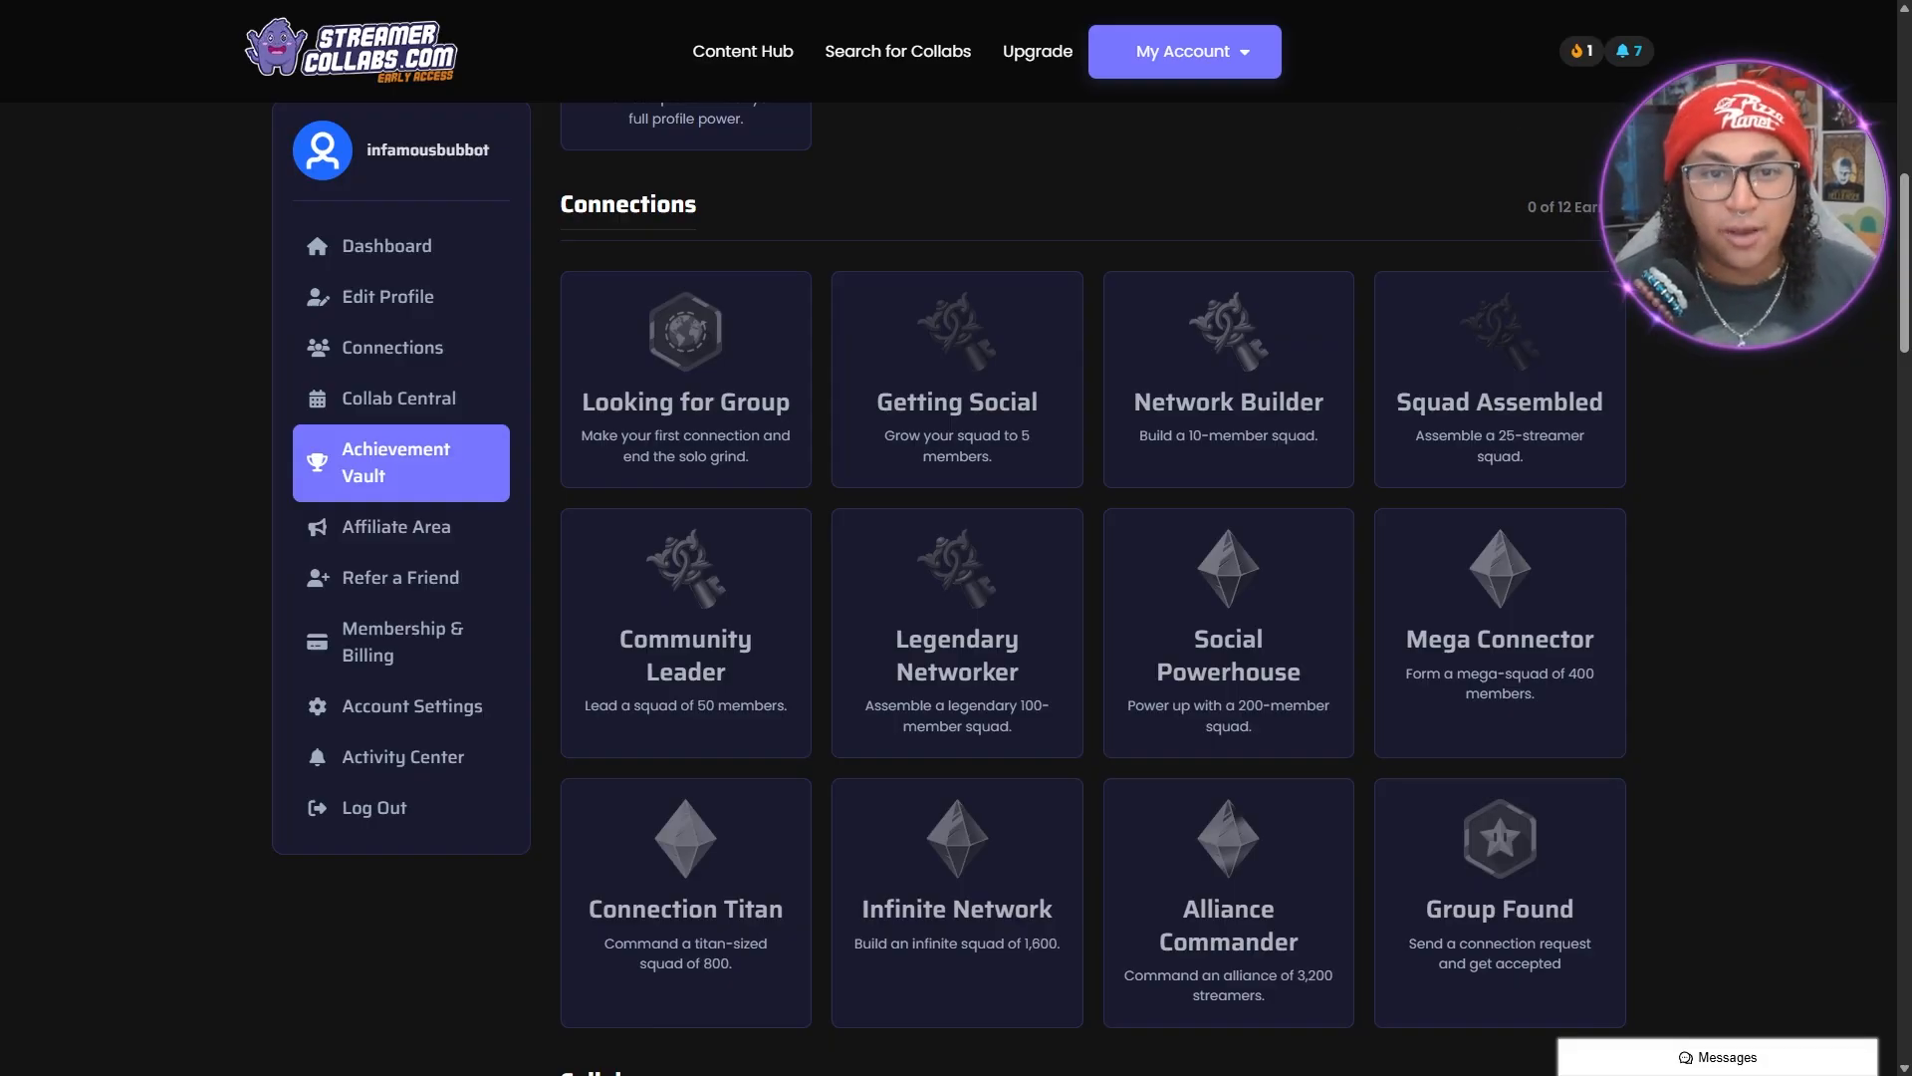
pyautogui.moveTo(1906, 307)
pyautogui.mouseDown()
pyautogui.moveTo(1898, 538)
pyautogui.moveTo(1837, 749)
pyautogui.moveTo(1789, 803)
pyautogui.mouseUp()
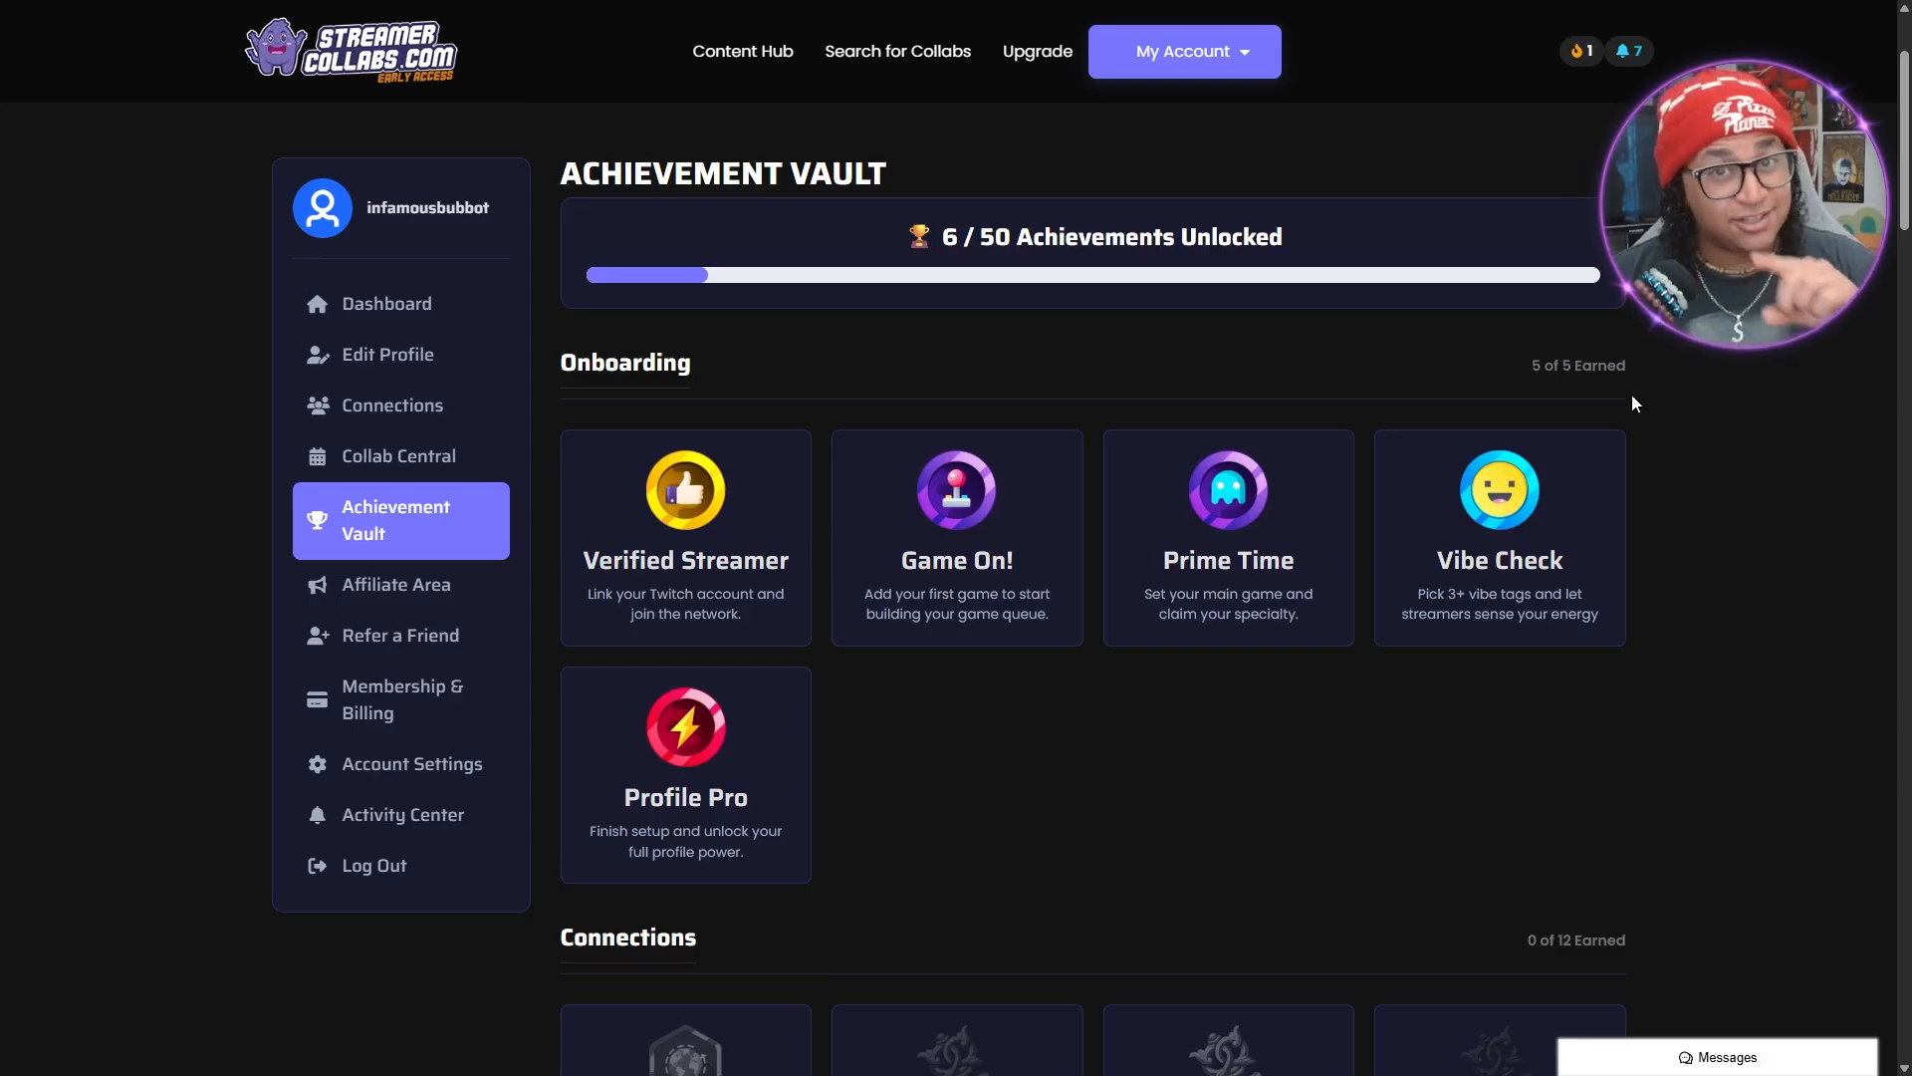
# Open the full affiliate dashboard from the Affiliate Area and view the affiliate link and custom link generator
pyautogui.click(438, 590)
pyautogui.click(732, 284)
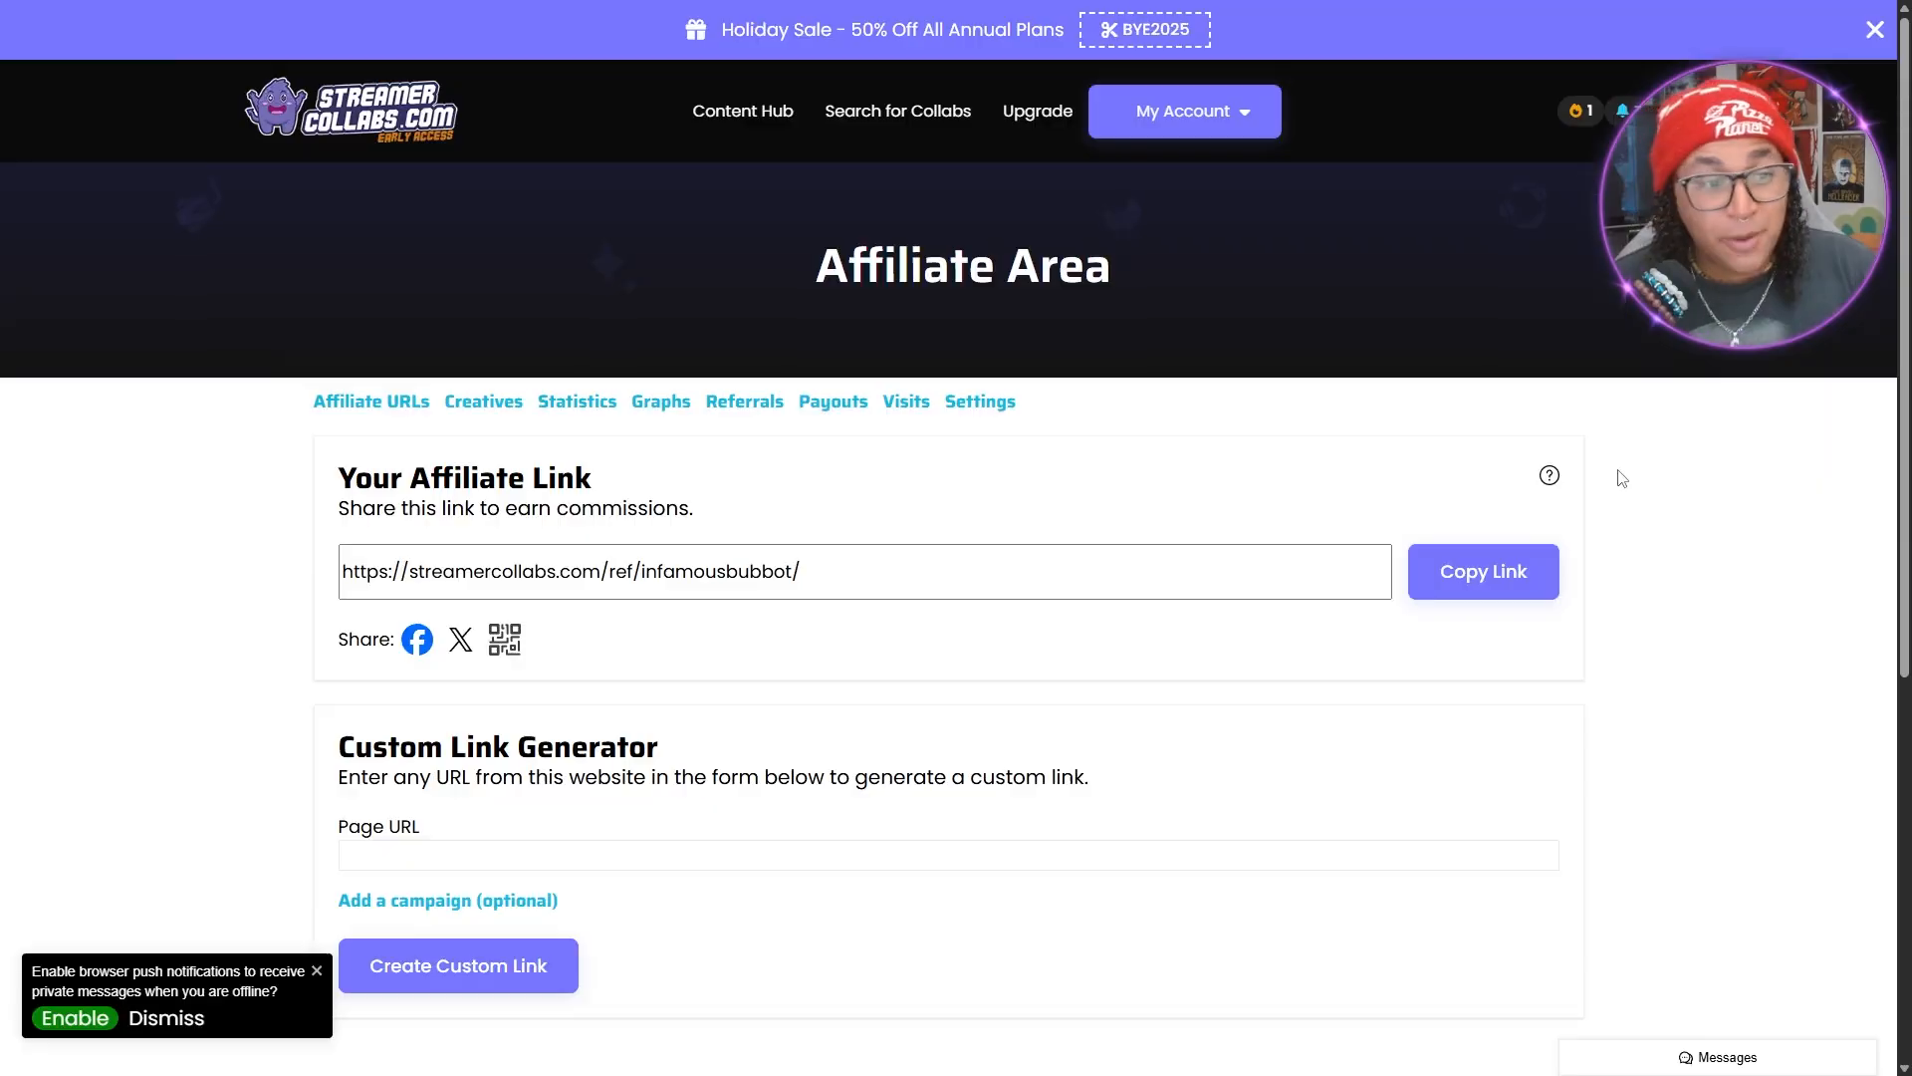
pyautogui.scroll(-1, 1656, 487)
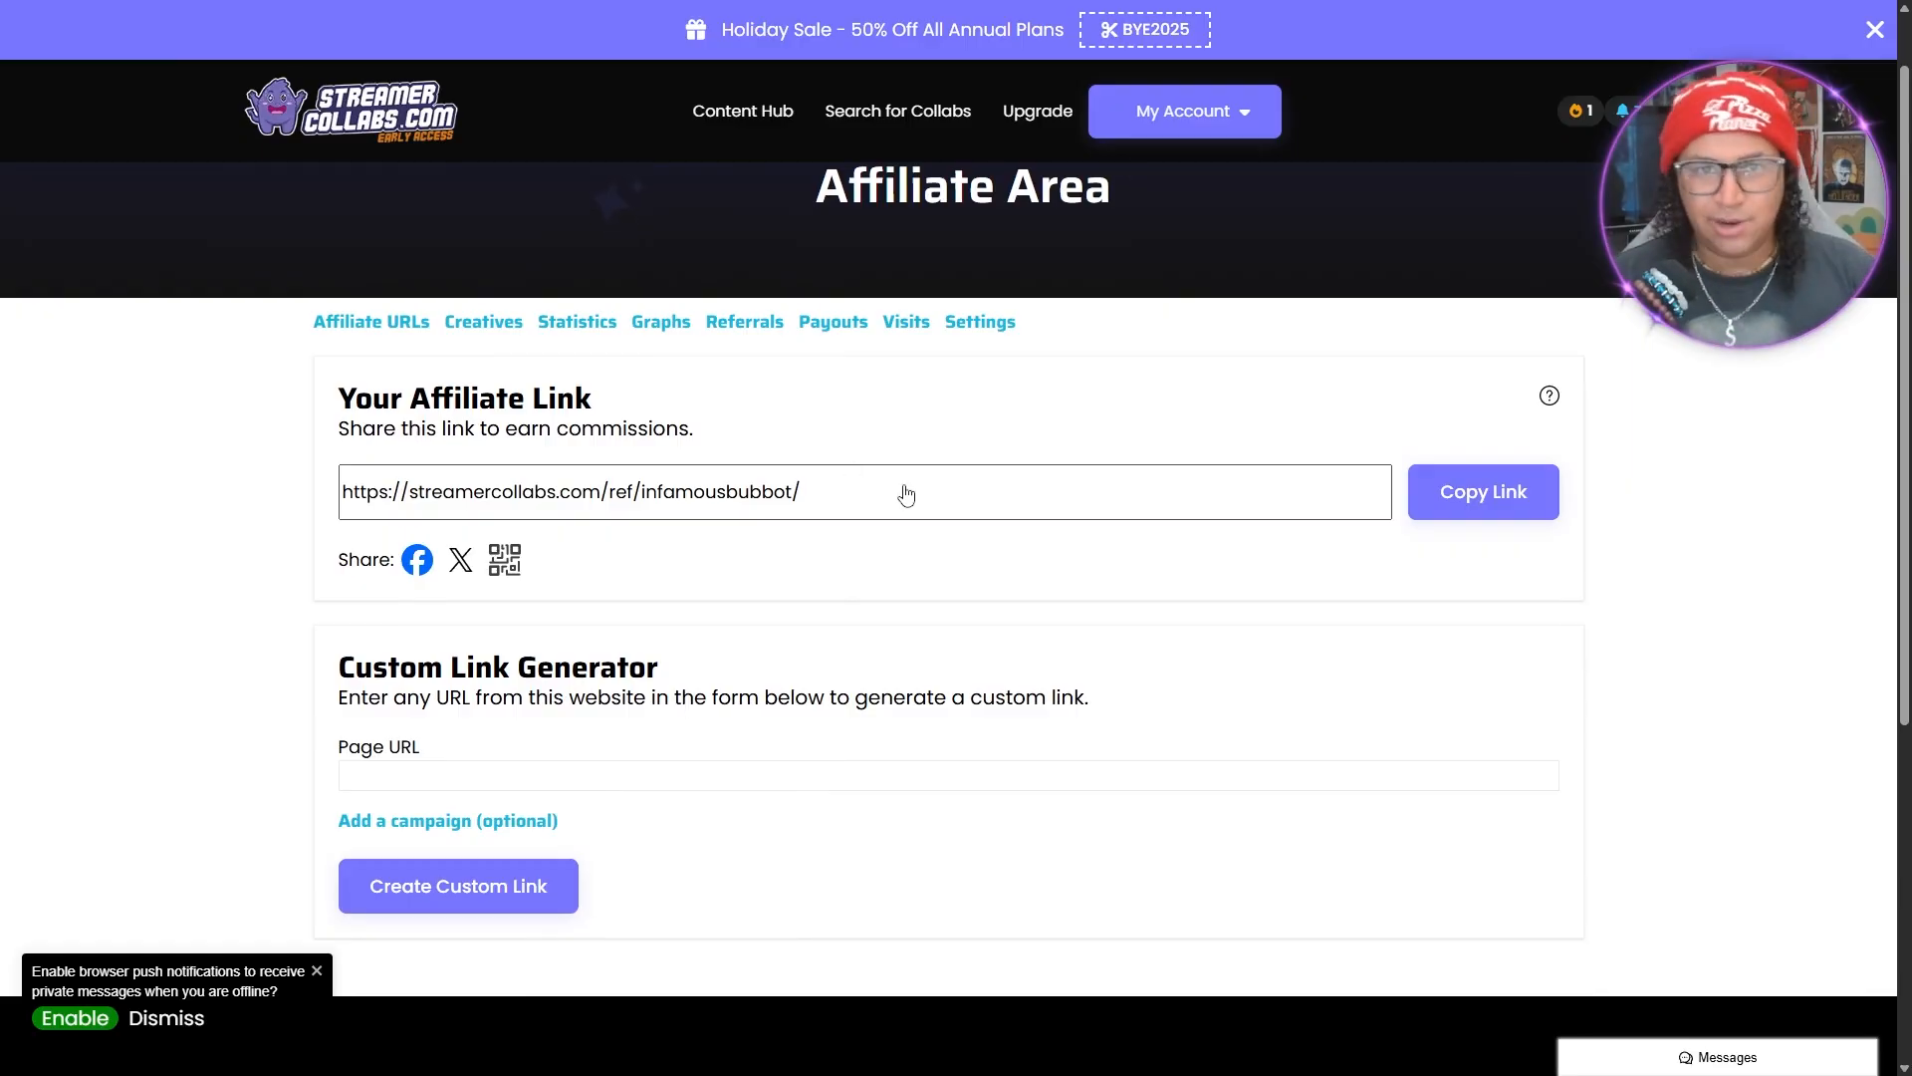
# Browse the QR codes listed under the affiliate Creatives
pyautogui.click(483, 321)
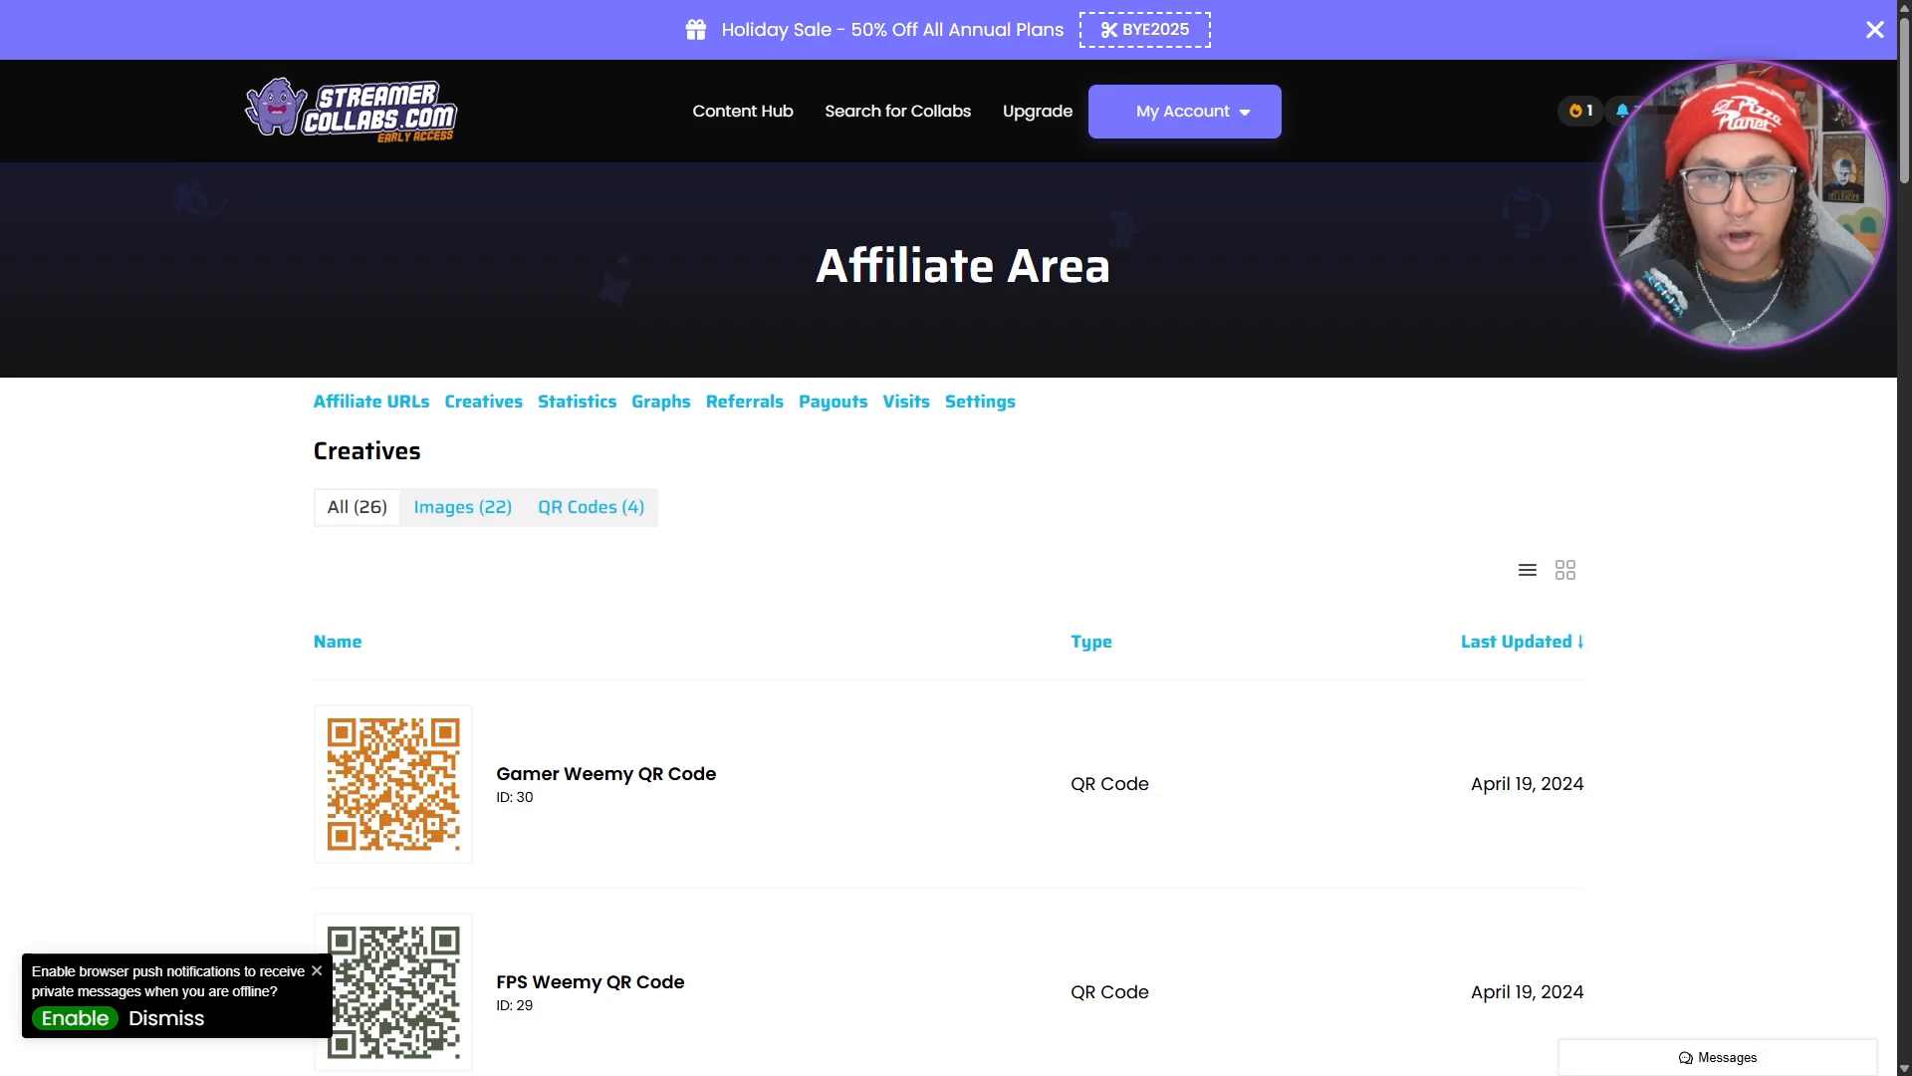
pyautogui.scroll(-4, 949, 617)
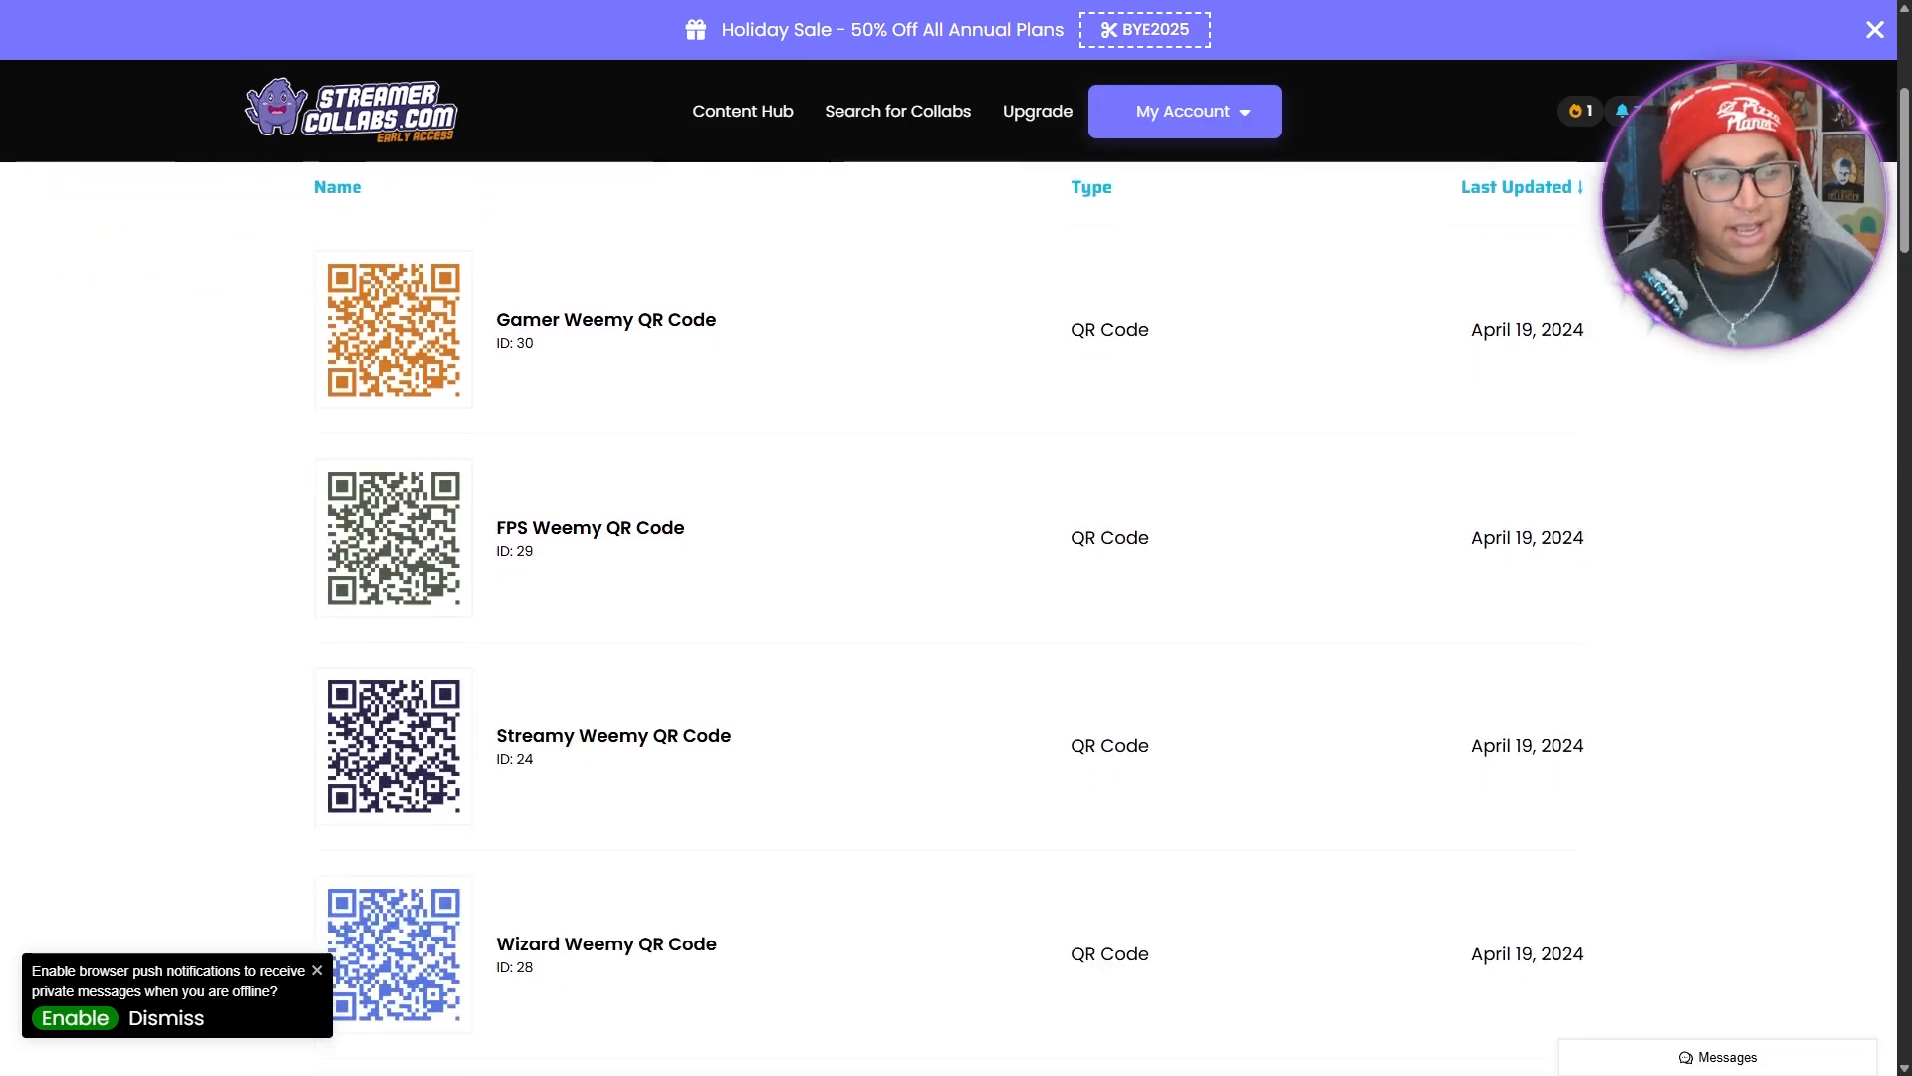
pyautogui.scroll(1, 948, 617)
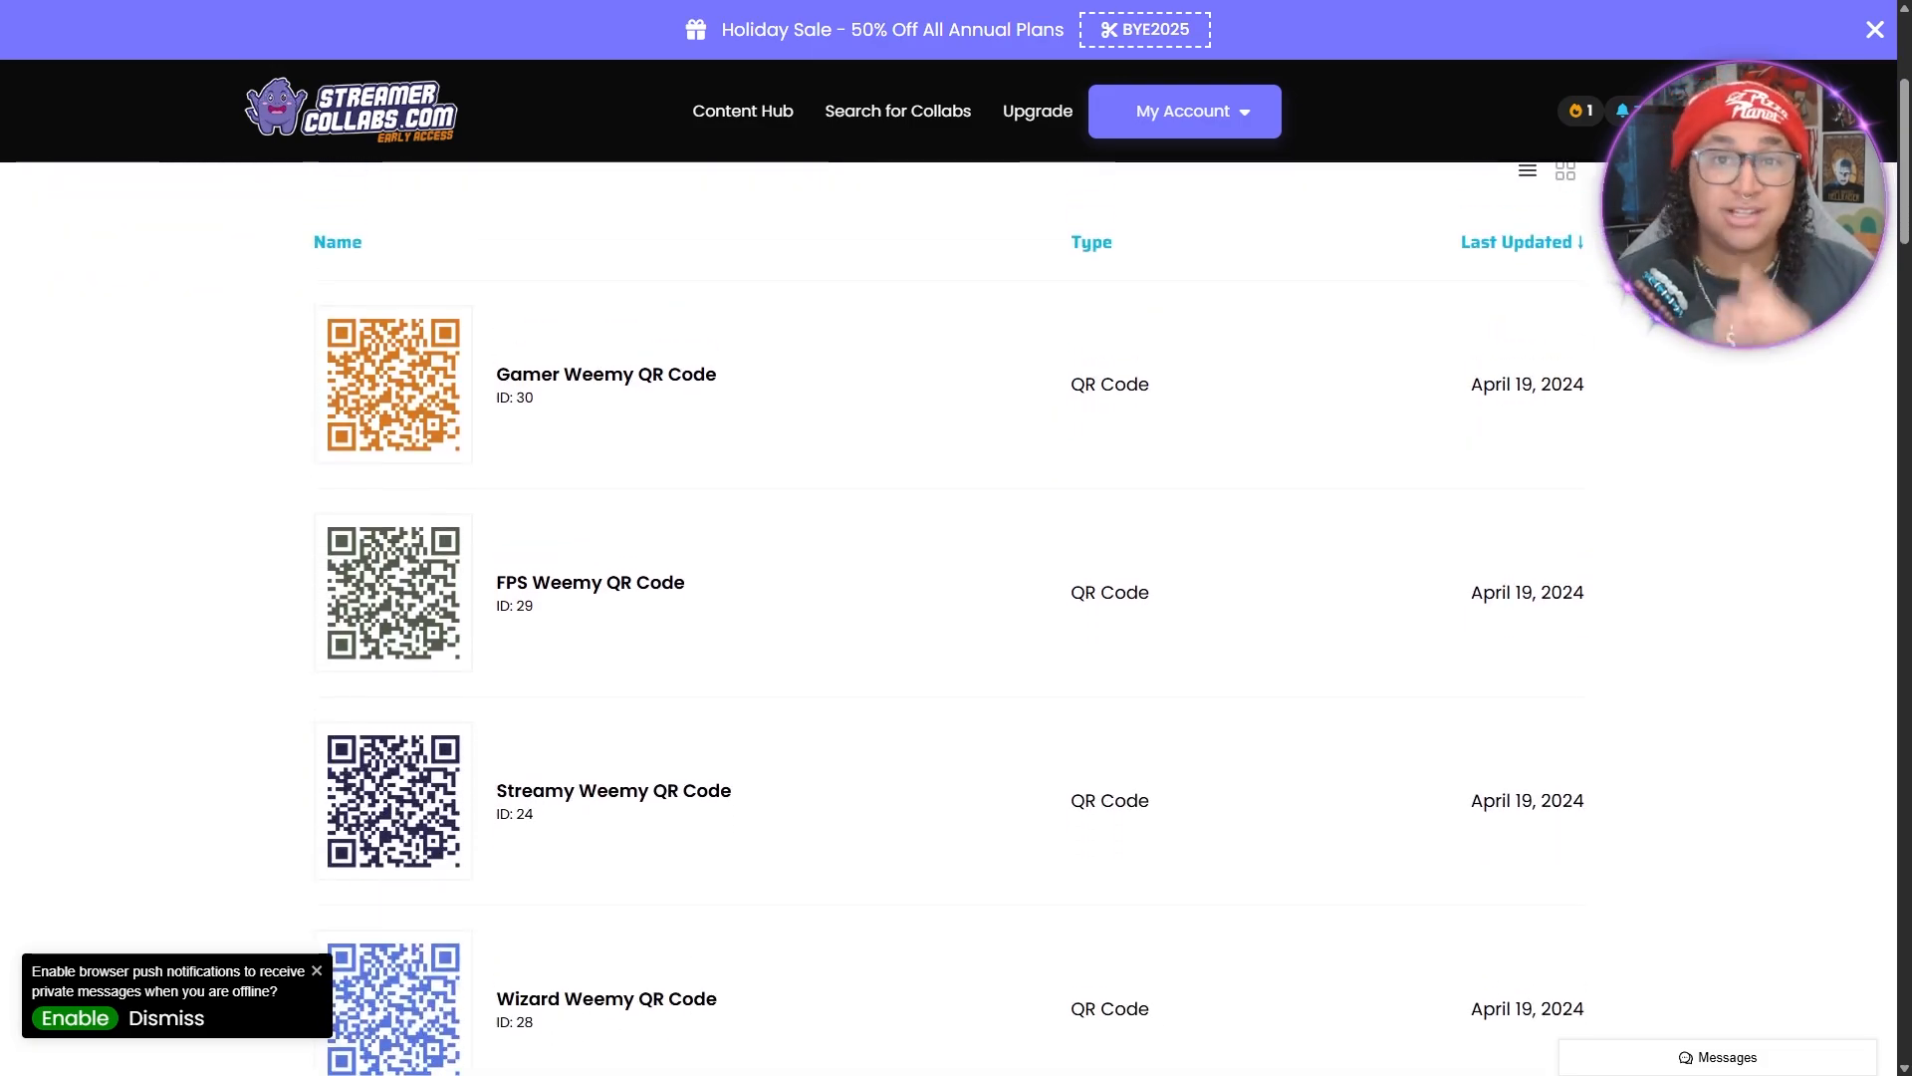
pyautogui.scroll(-1, 1906, 218)
pyautogui.moveTo(1906, 217); pyautogui.dragTo(1797, 896)
pyautogui.middleClick(1736, 644)
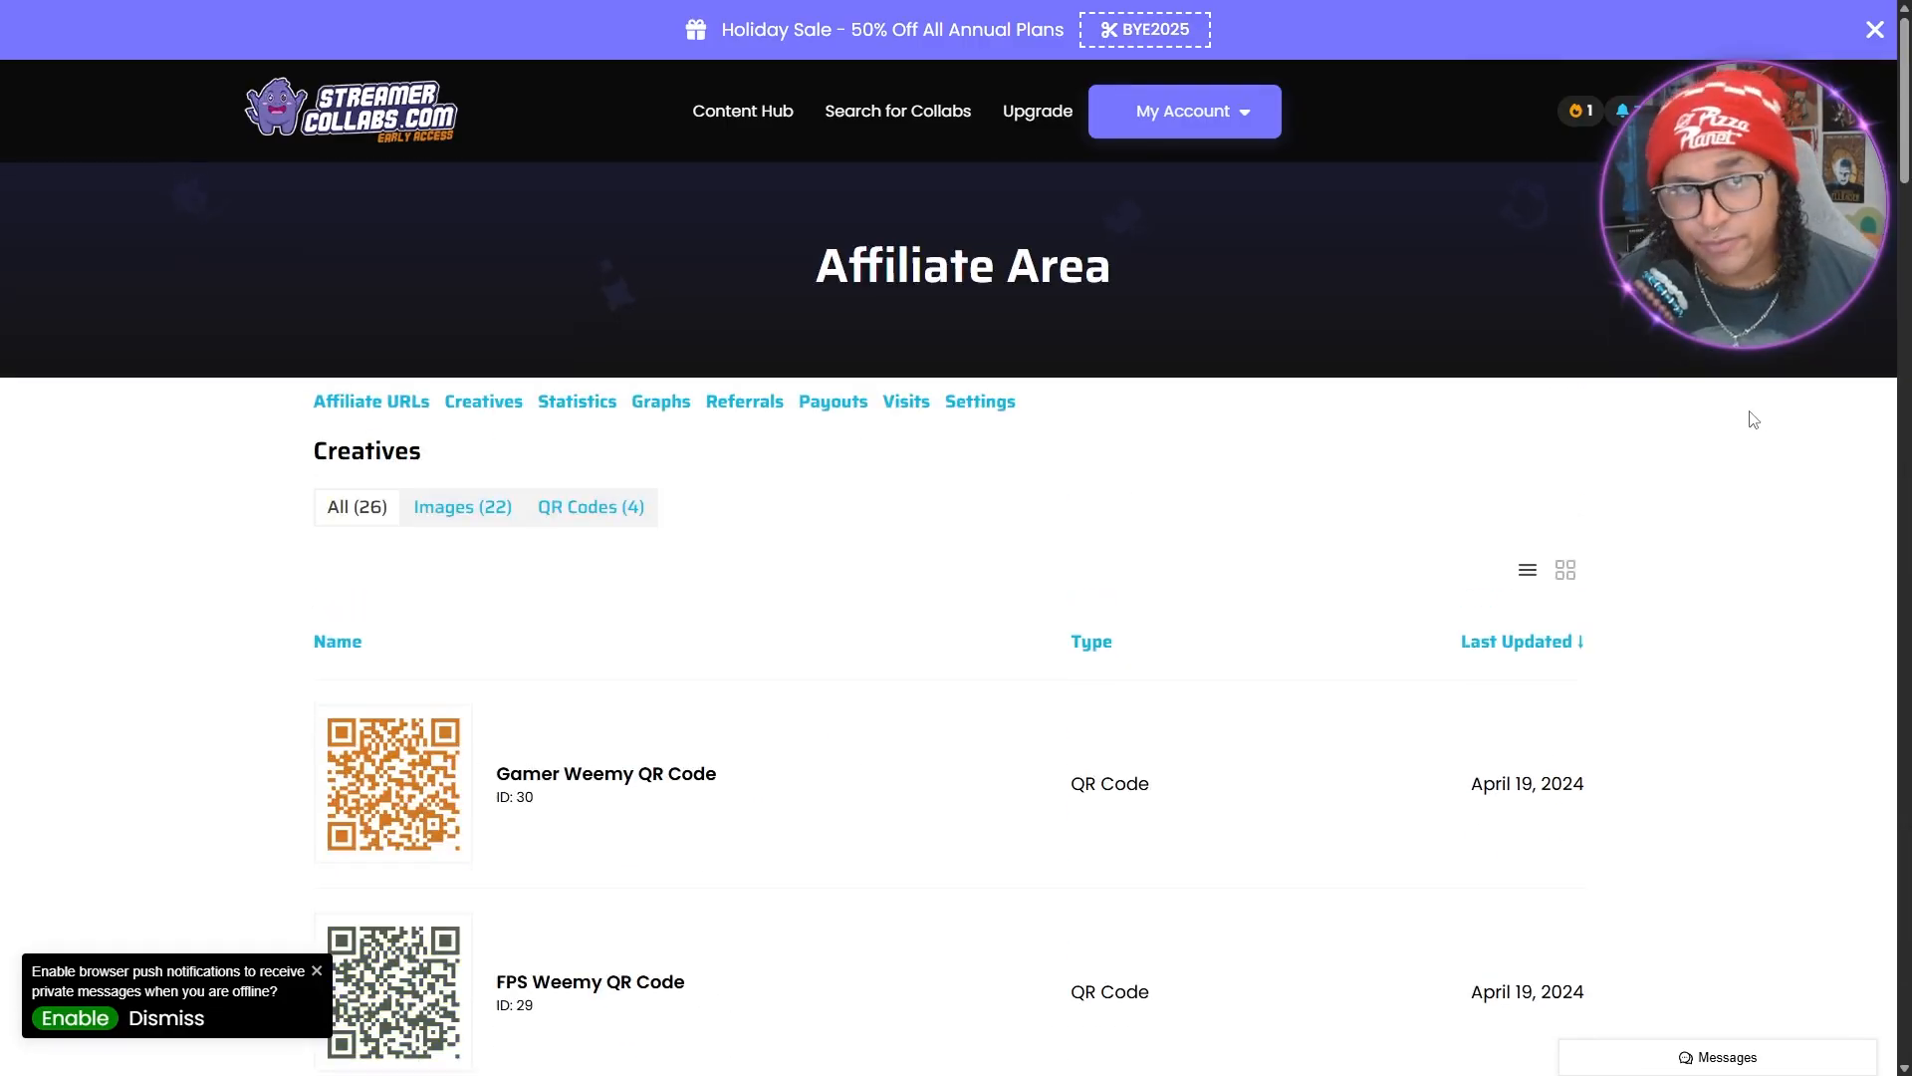
# Review the affiliate statistics, referral graphs, referrals, payouts, visits and settings
pyautogui.click(577, 401)
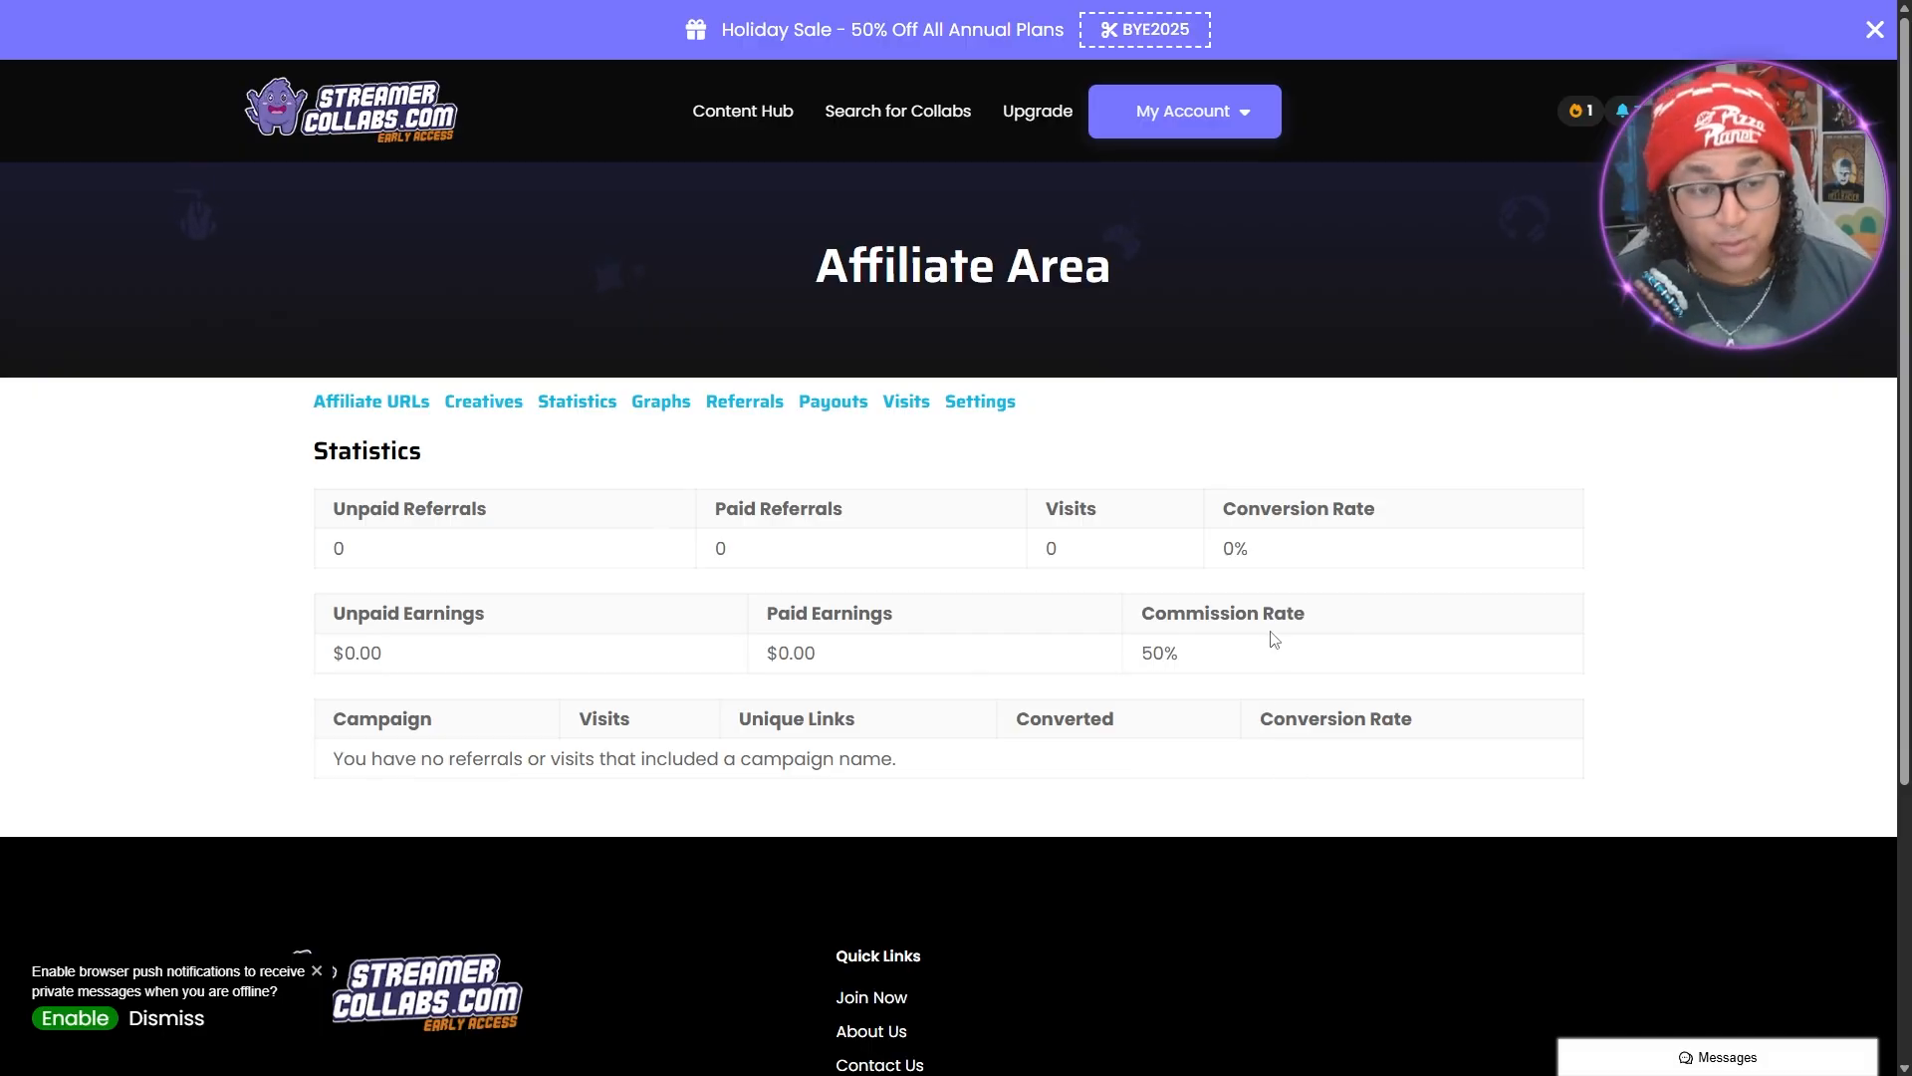
pyautogui.click(661, 401)
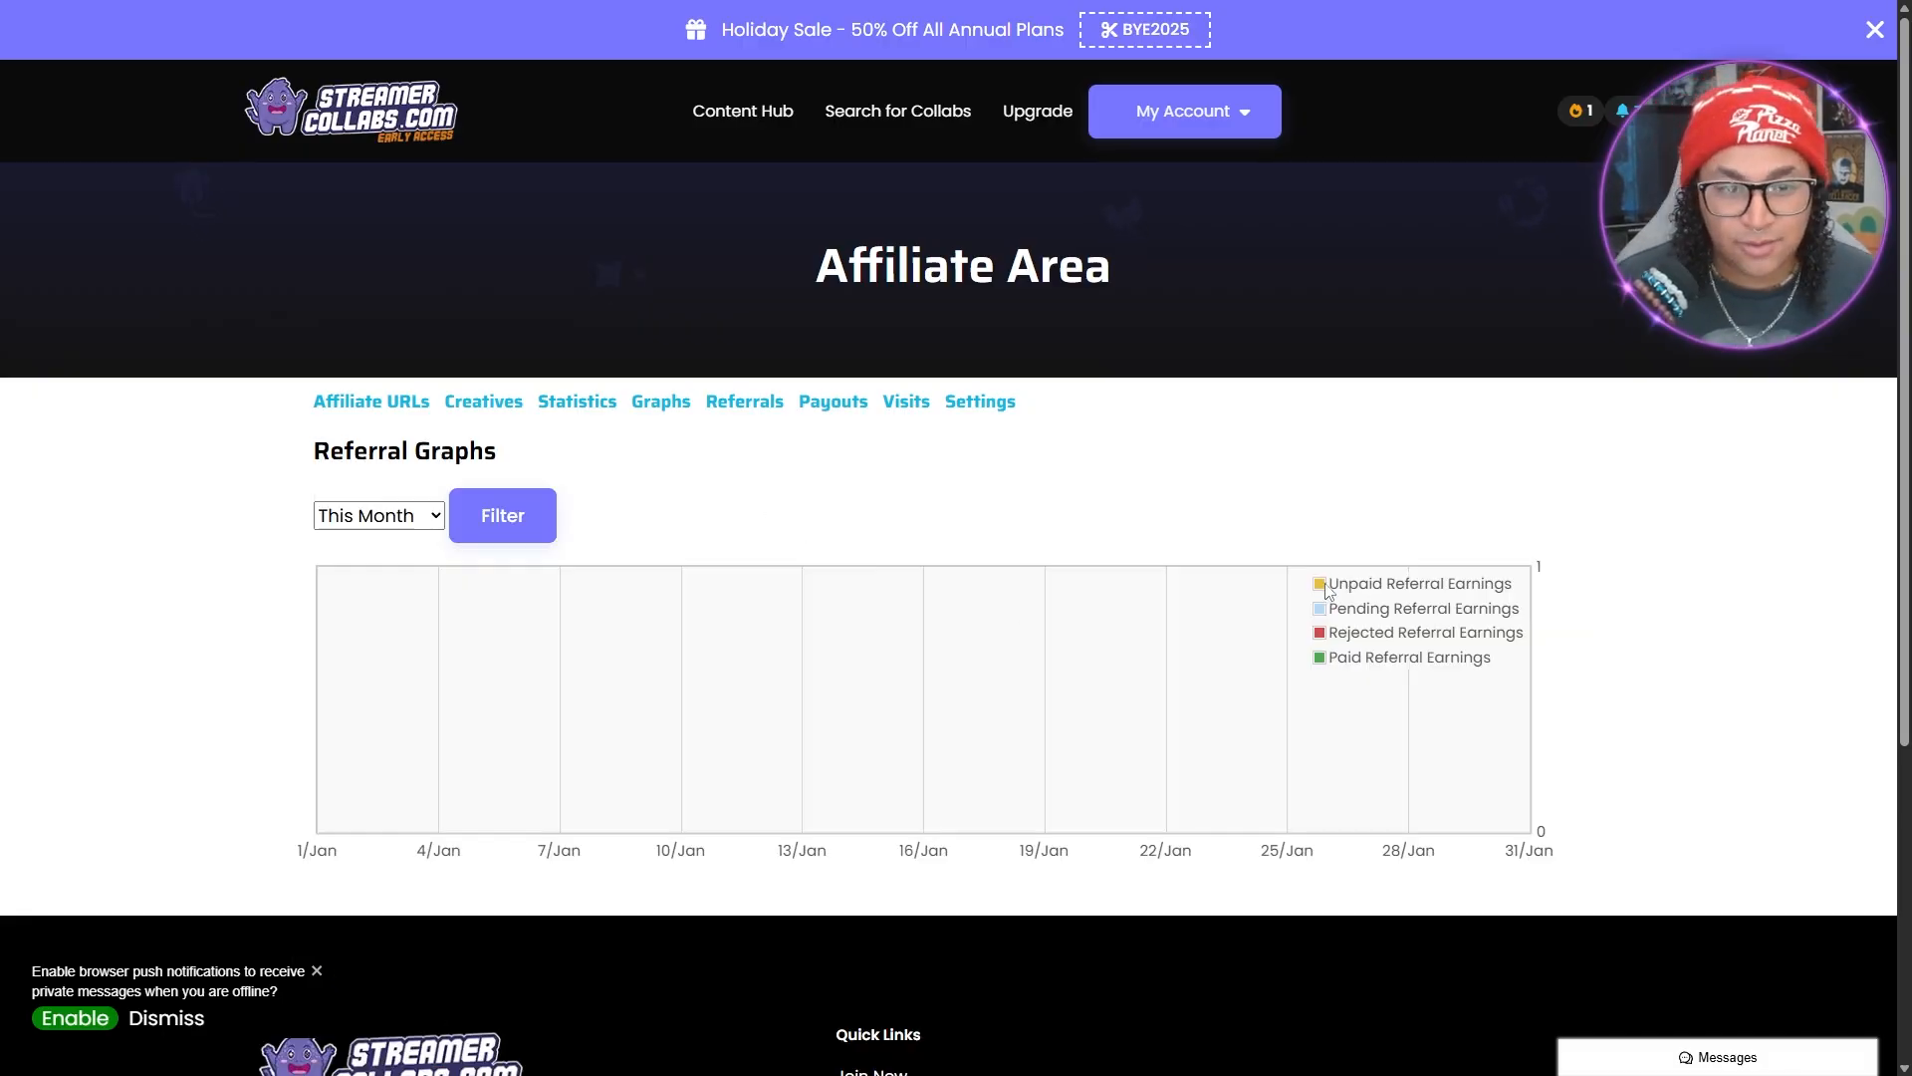
pyautogui.moveTo(1338, 584); pyautogui.dragTo(1423, 605)
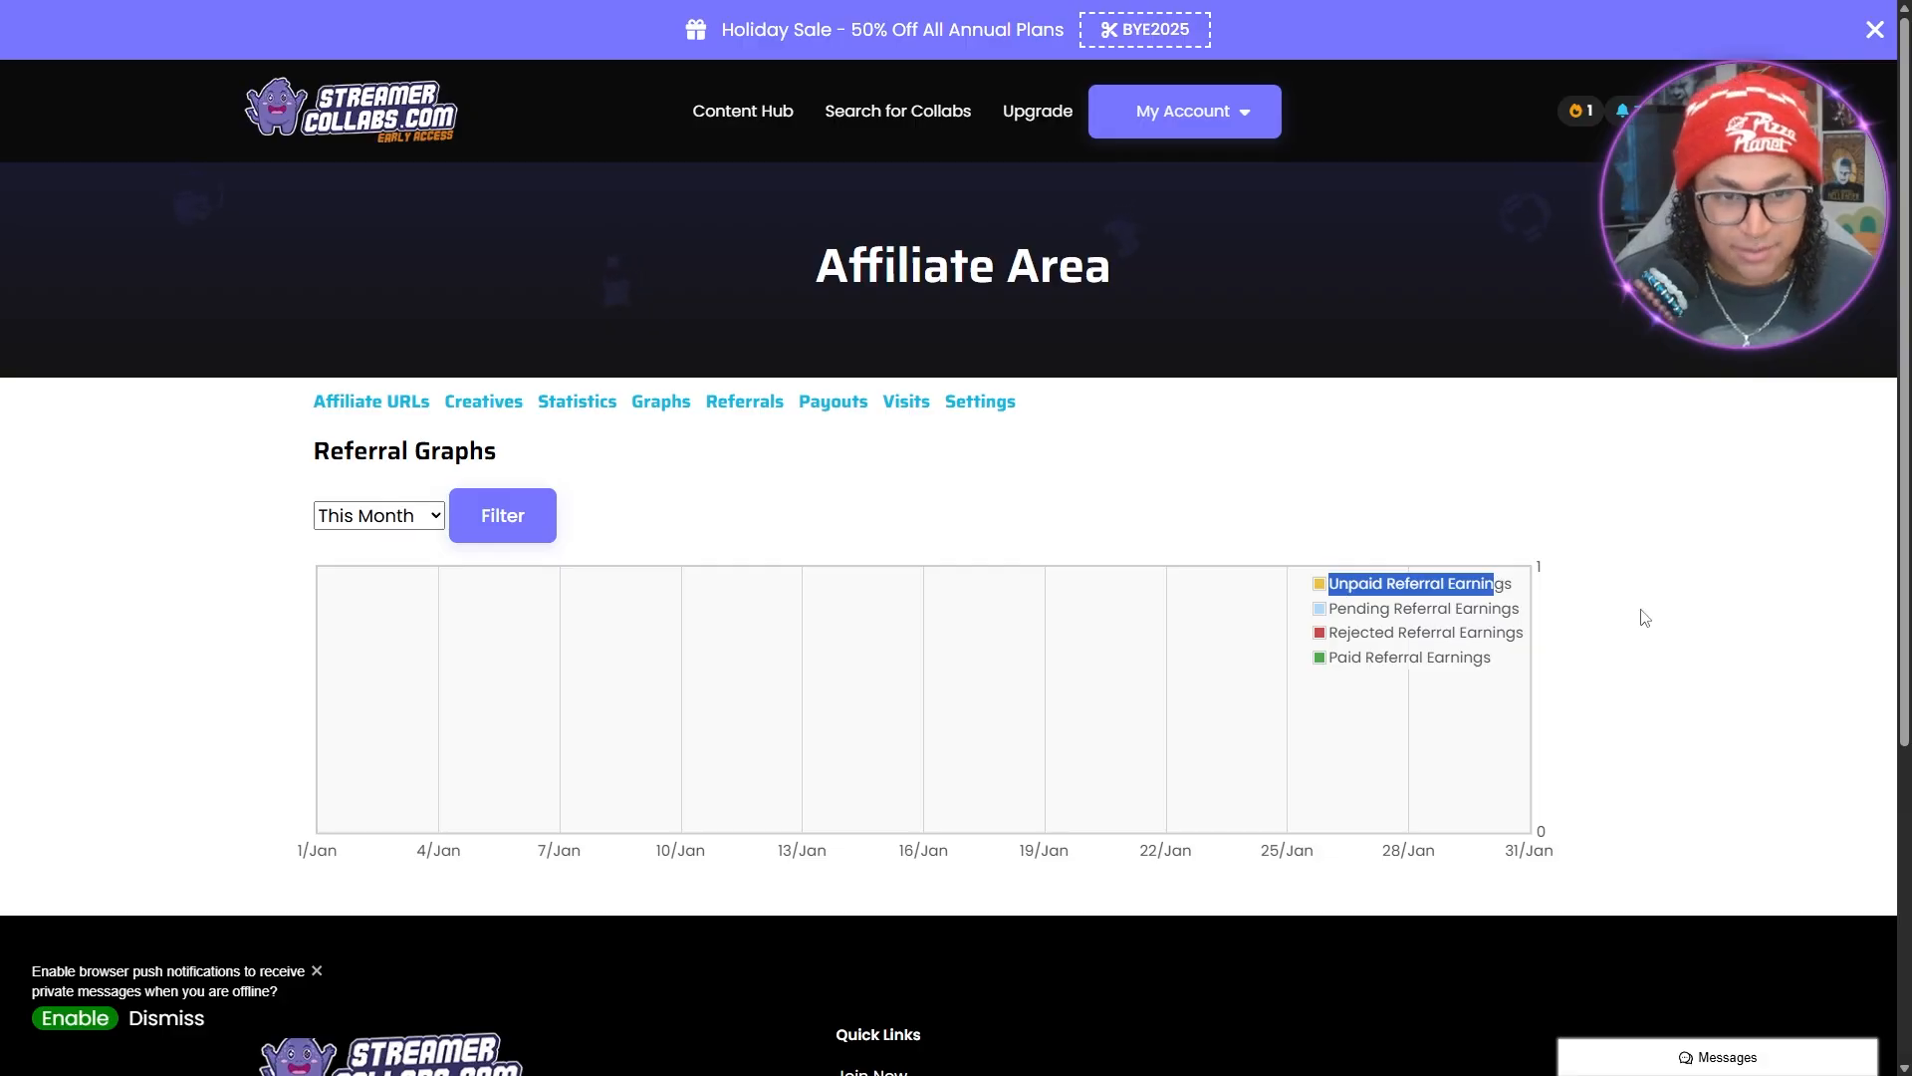
pyautogui.click(1575, 616)
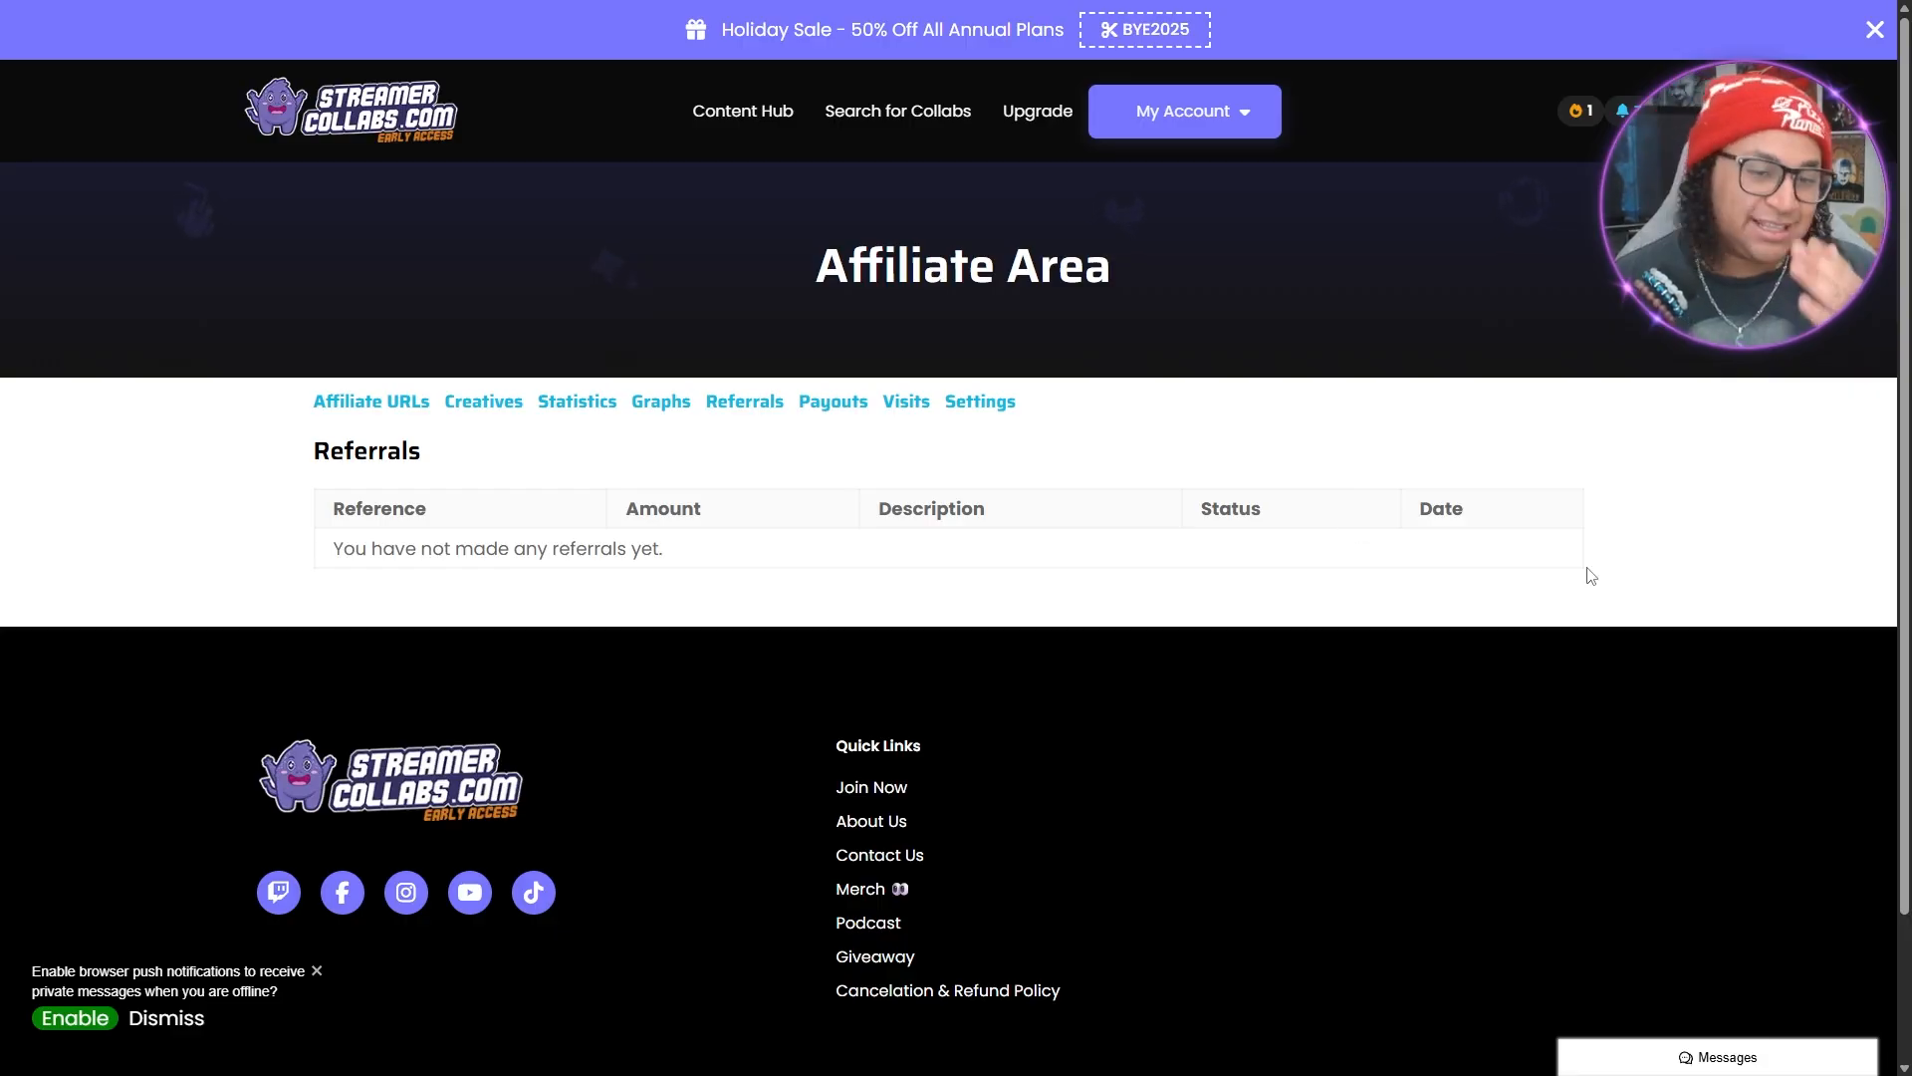
pyautogui.click(818, 415)
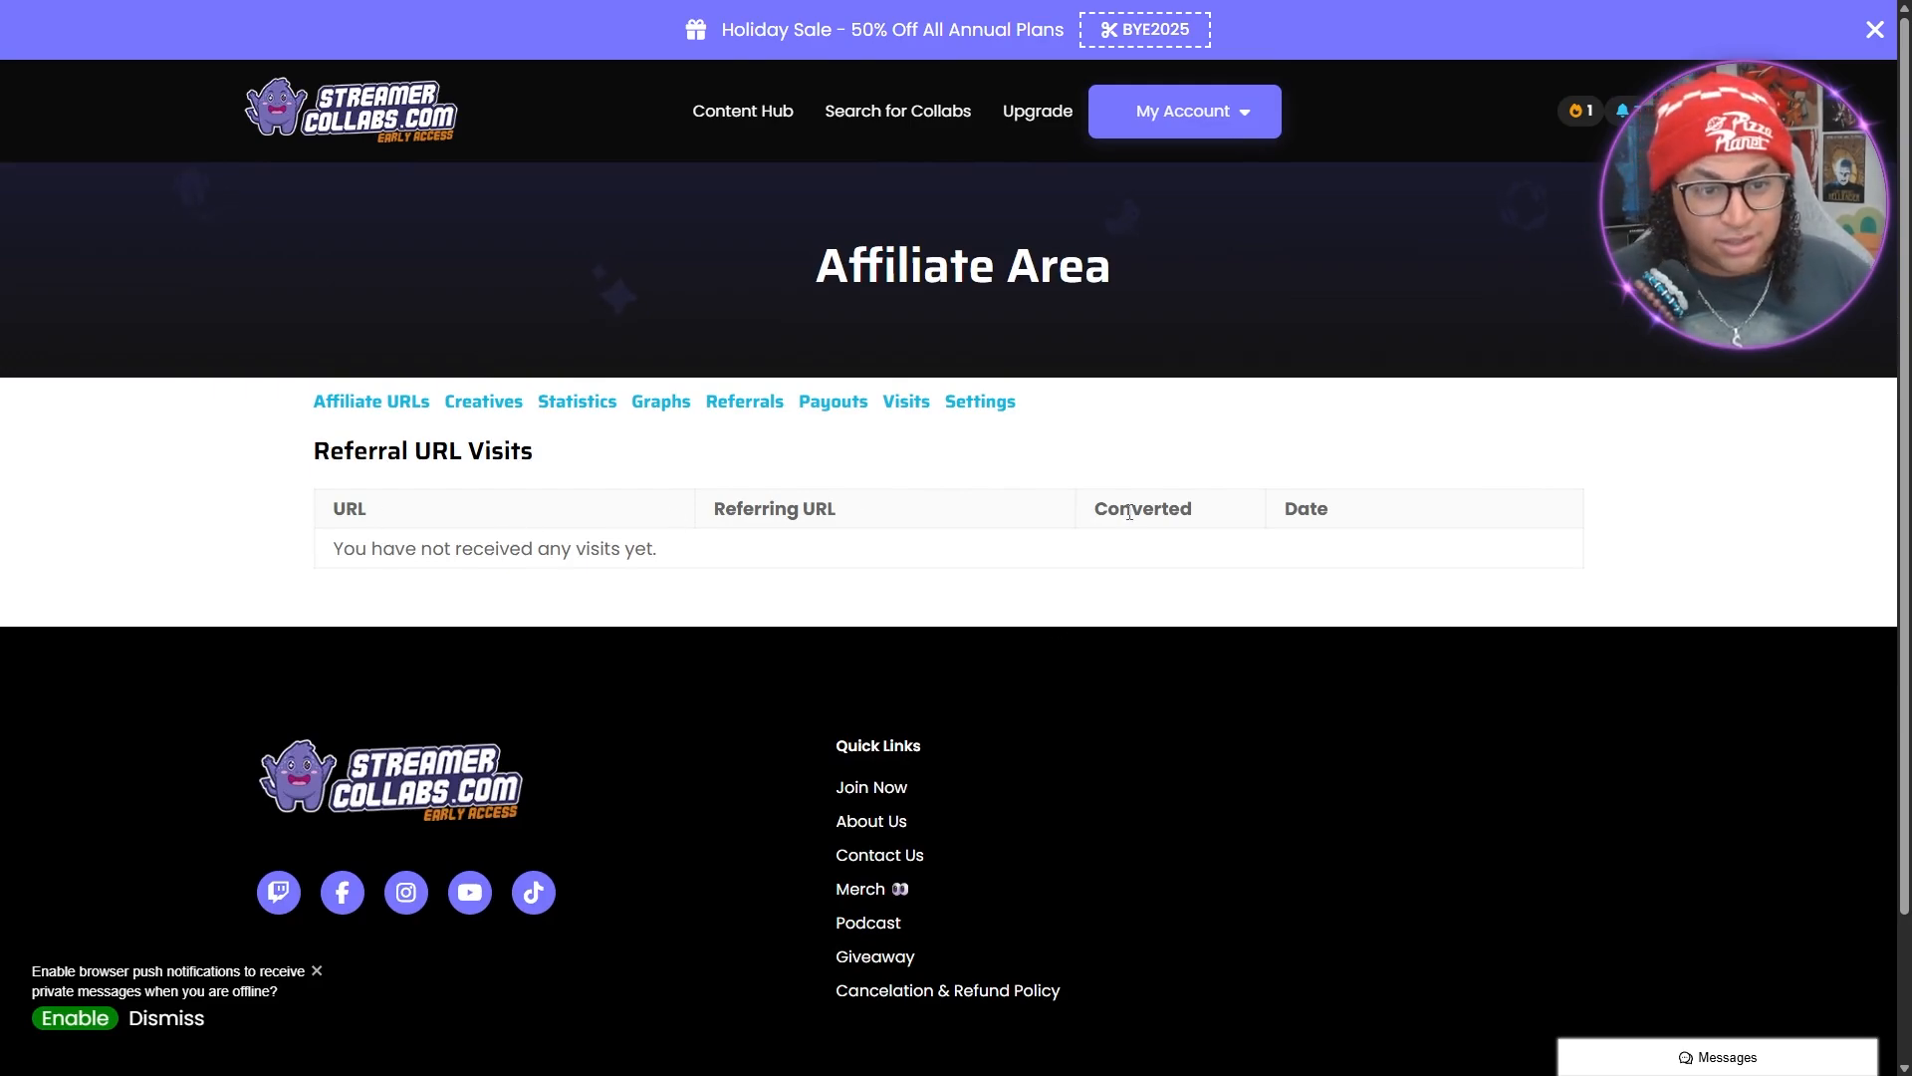
pyautogui.click(999, 415)
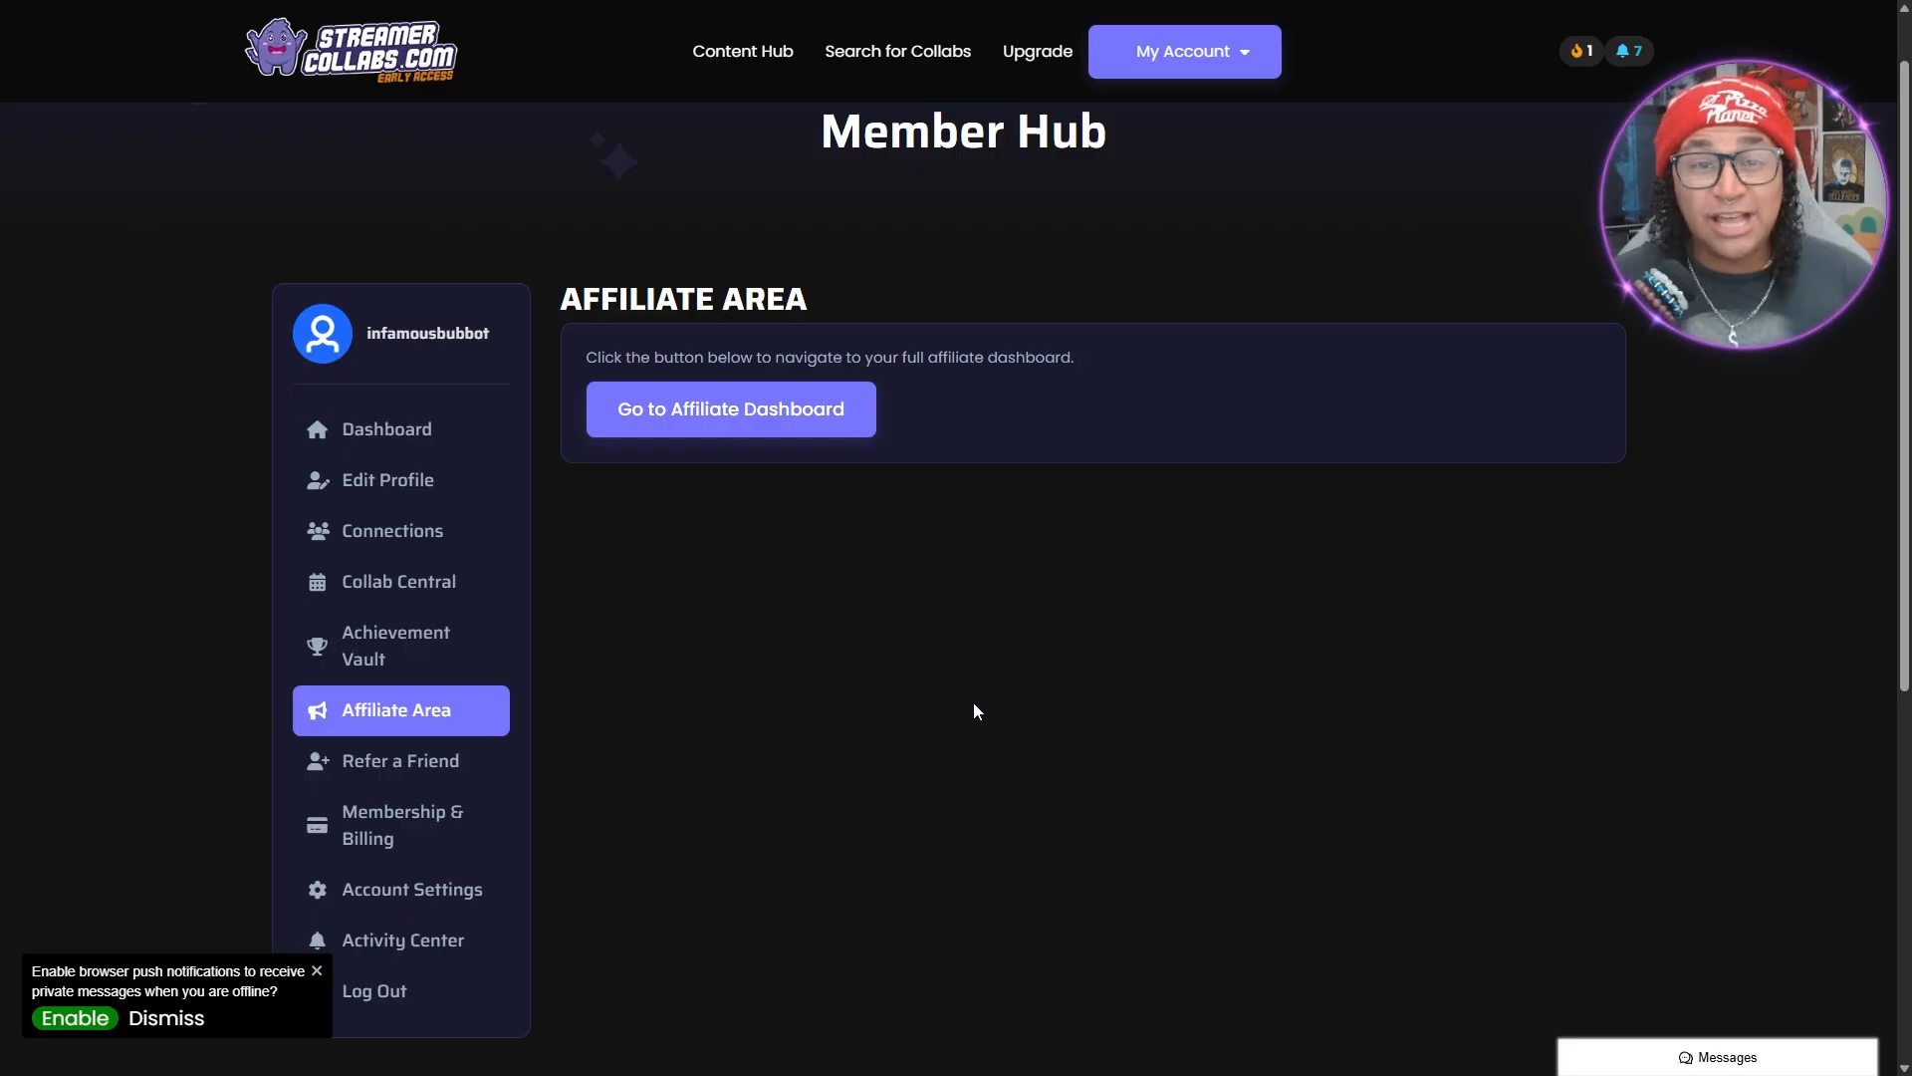
# View the Refer a Friend link and open billing management from Membership & Billing
pyautogui.click(459, 762)
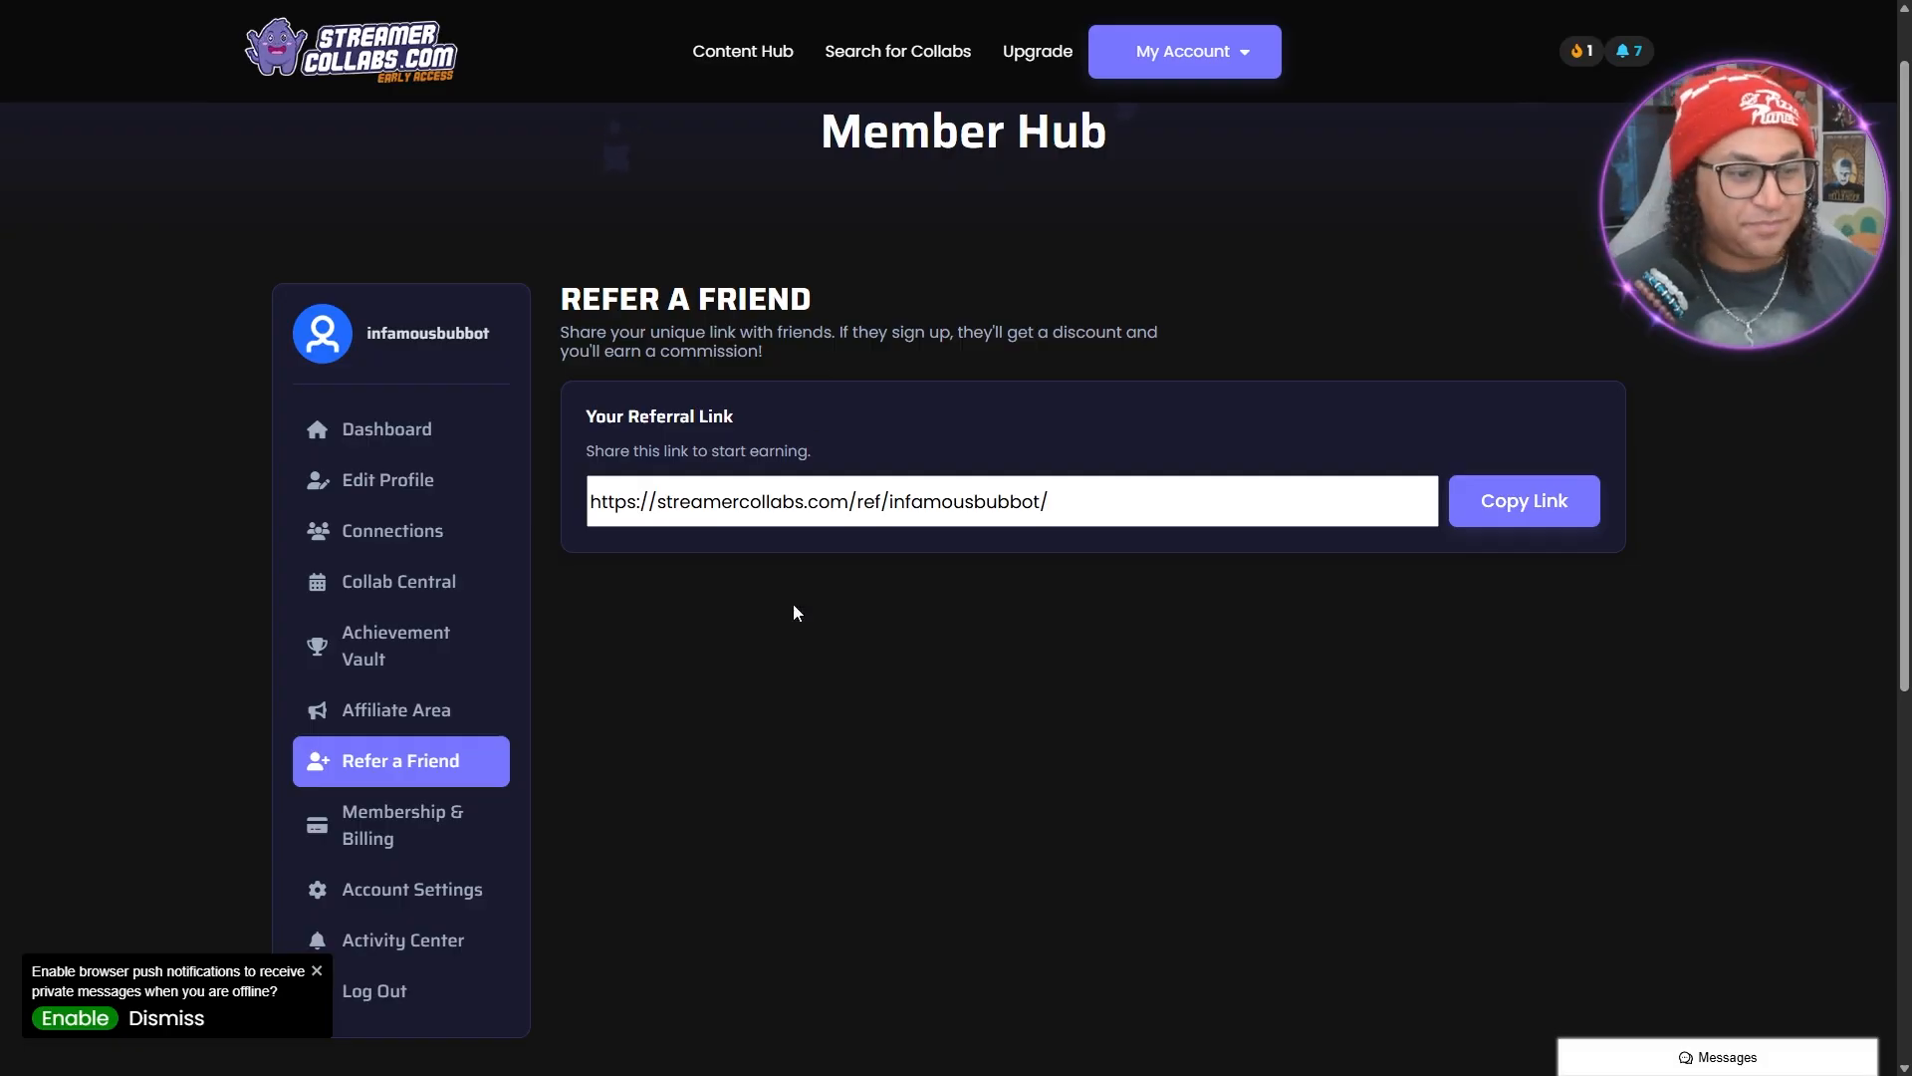
pyautogui.click(439, 841)
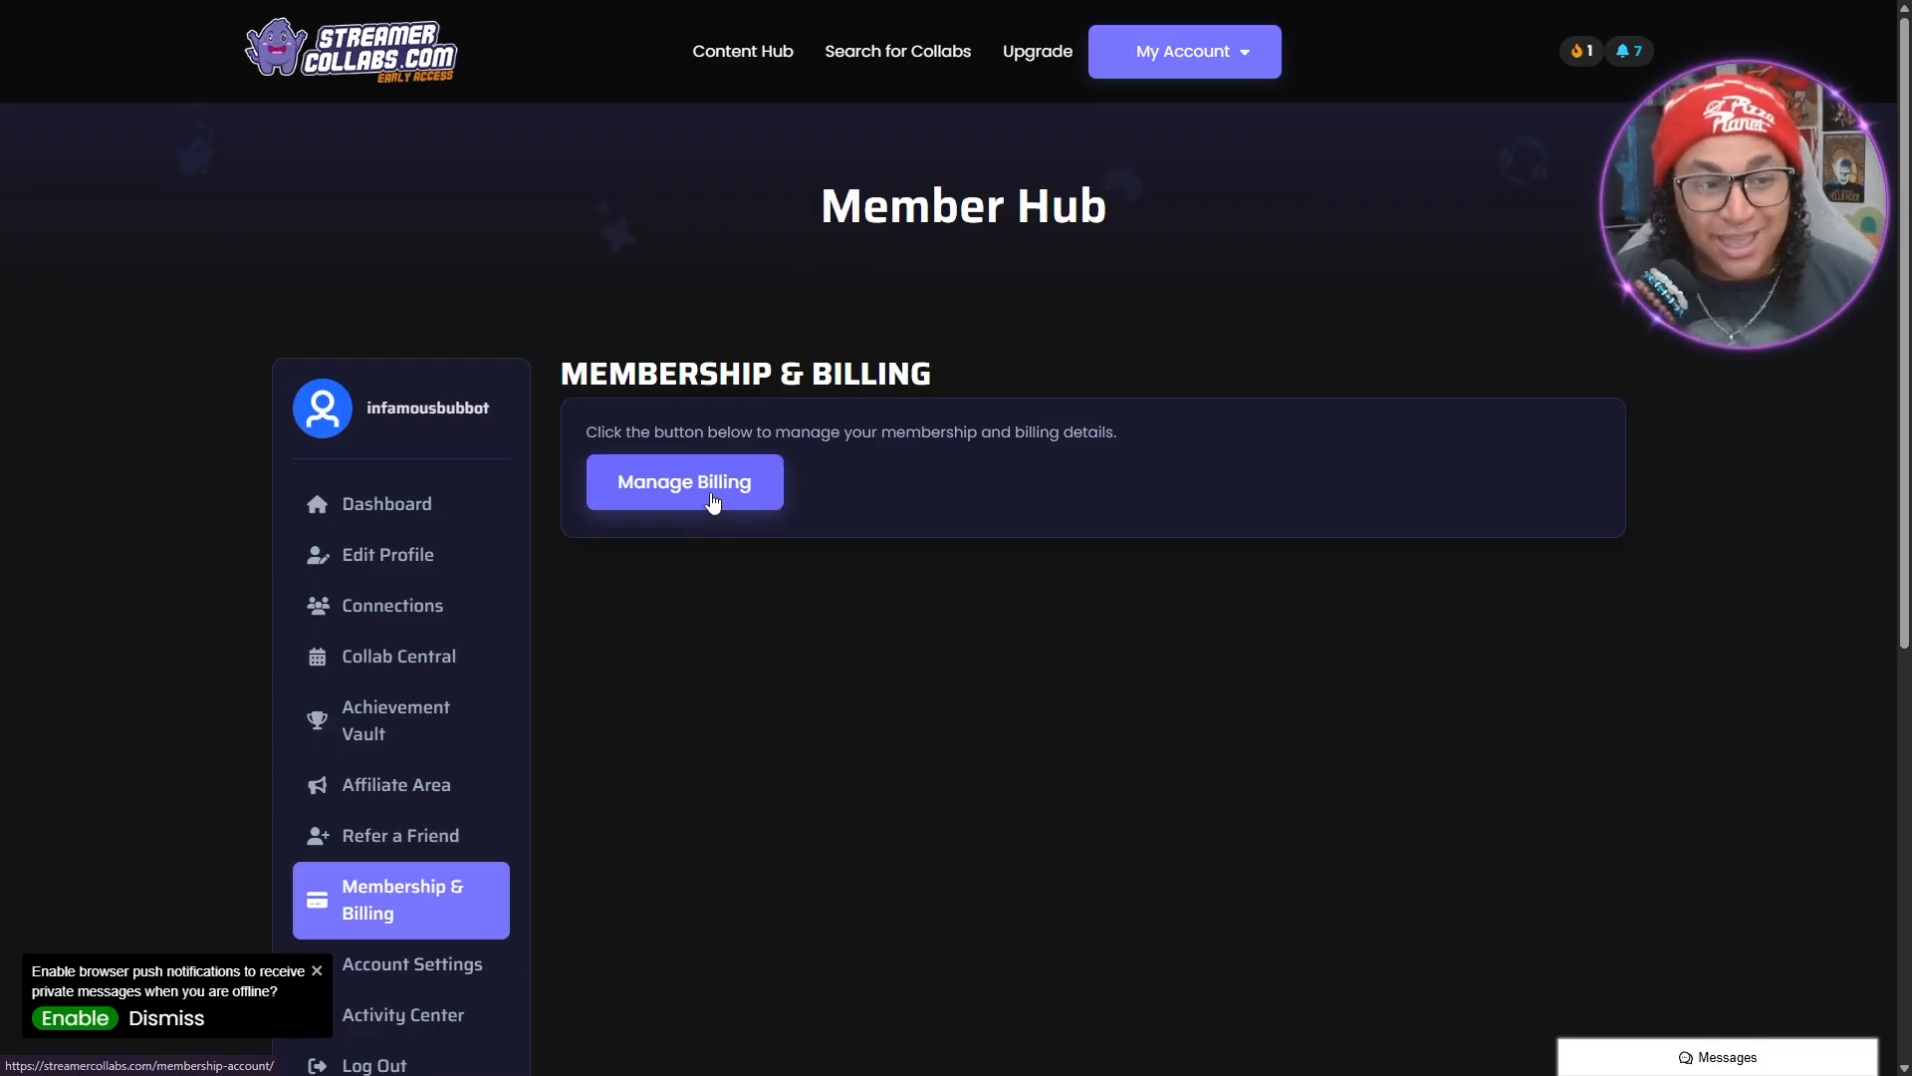
pyautogui.click(711, 495)
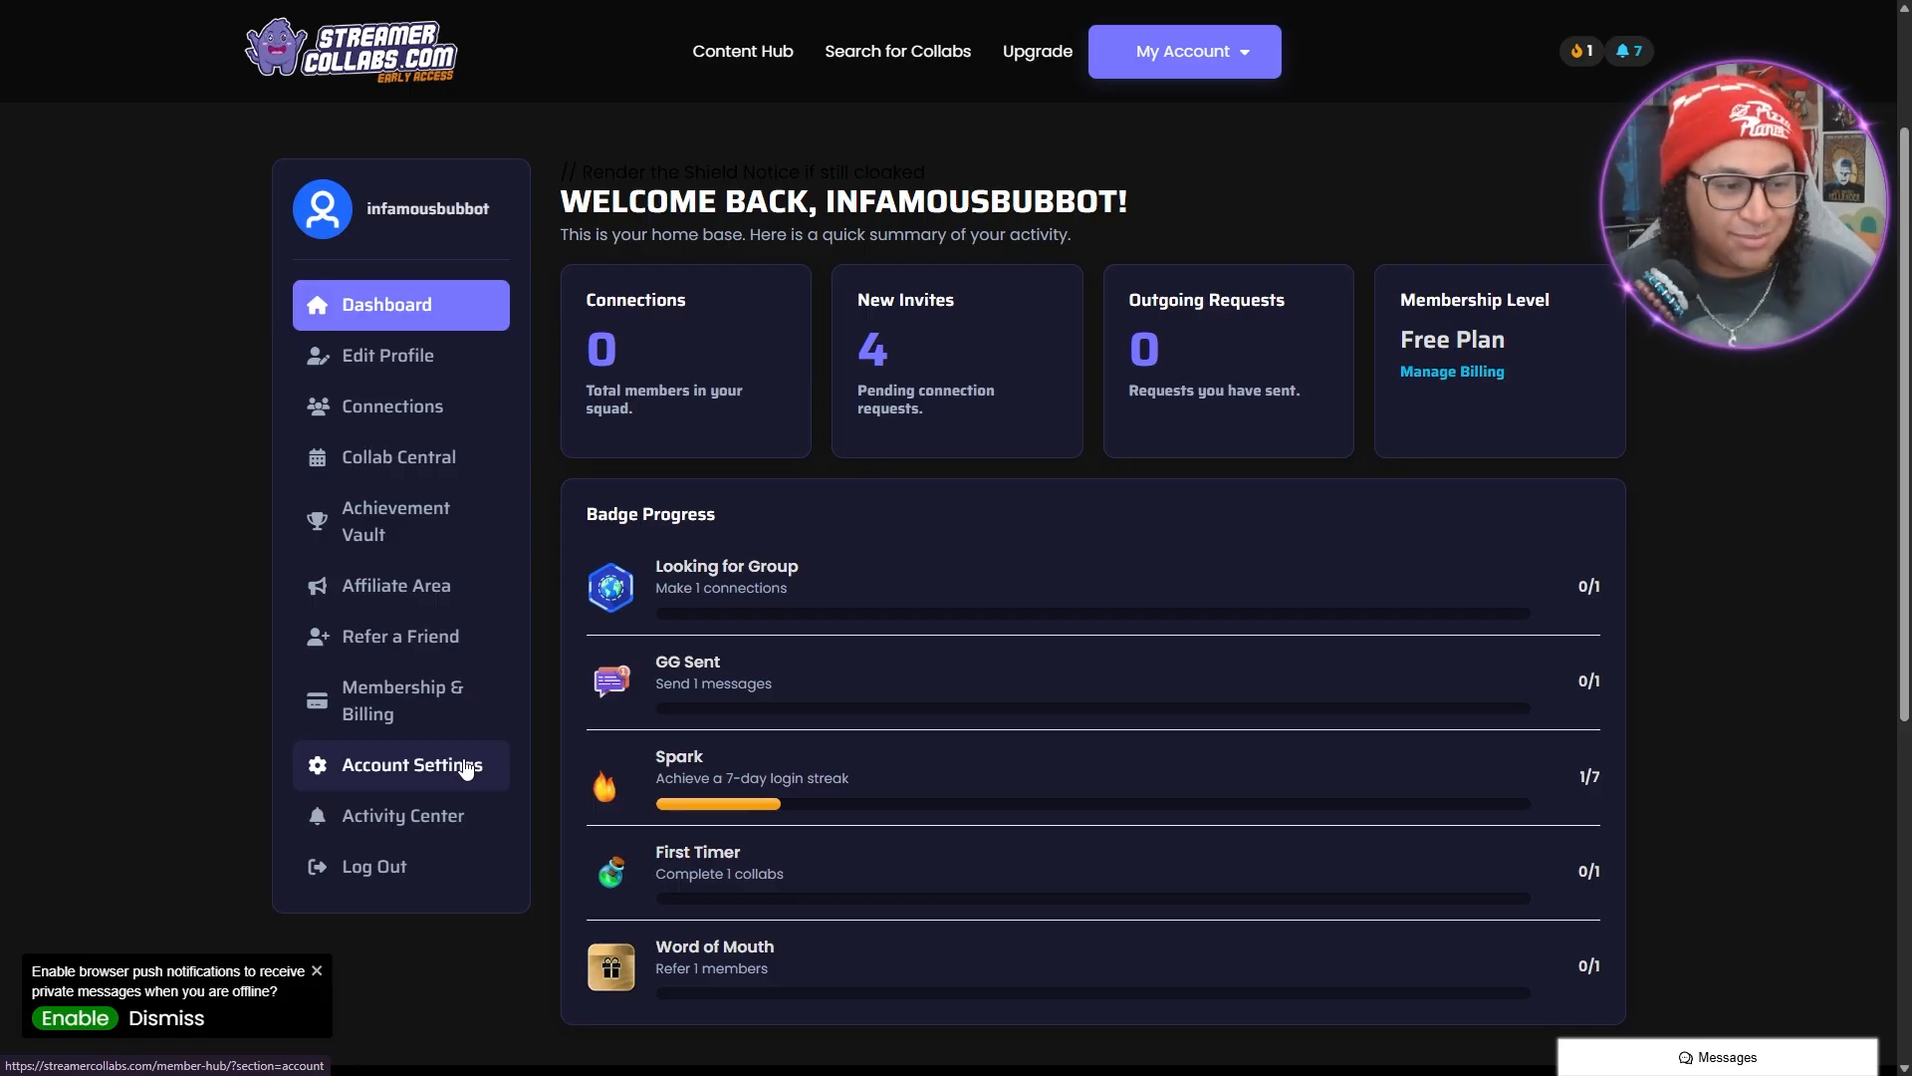
# Review the password, notification and deactivation options in Account Settings and the notifications in the Activity Center
pyautogui.click(465, 767)
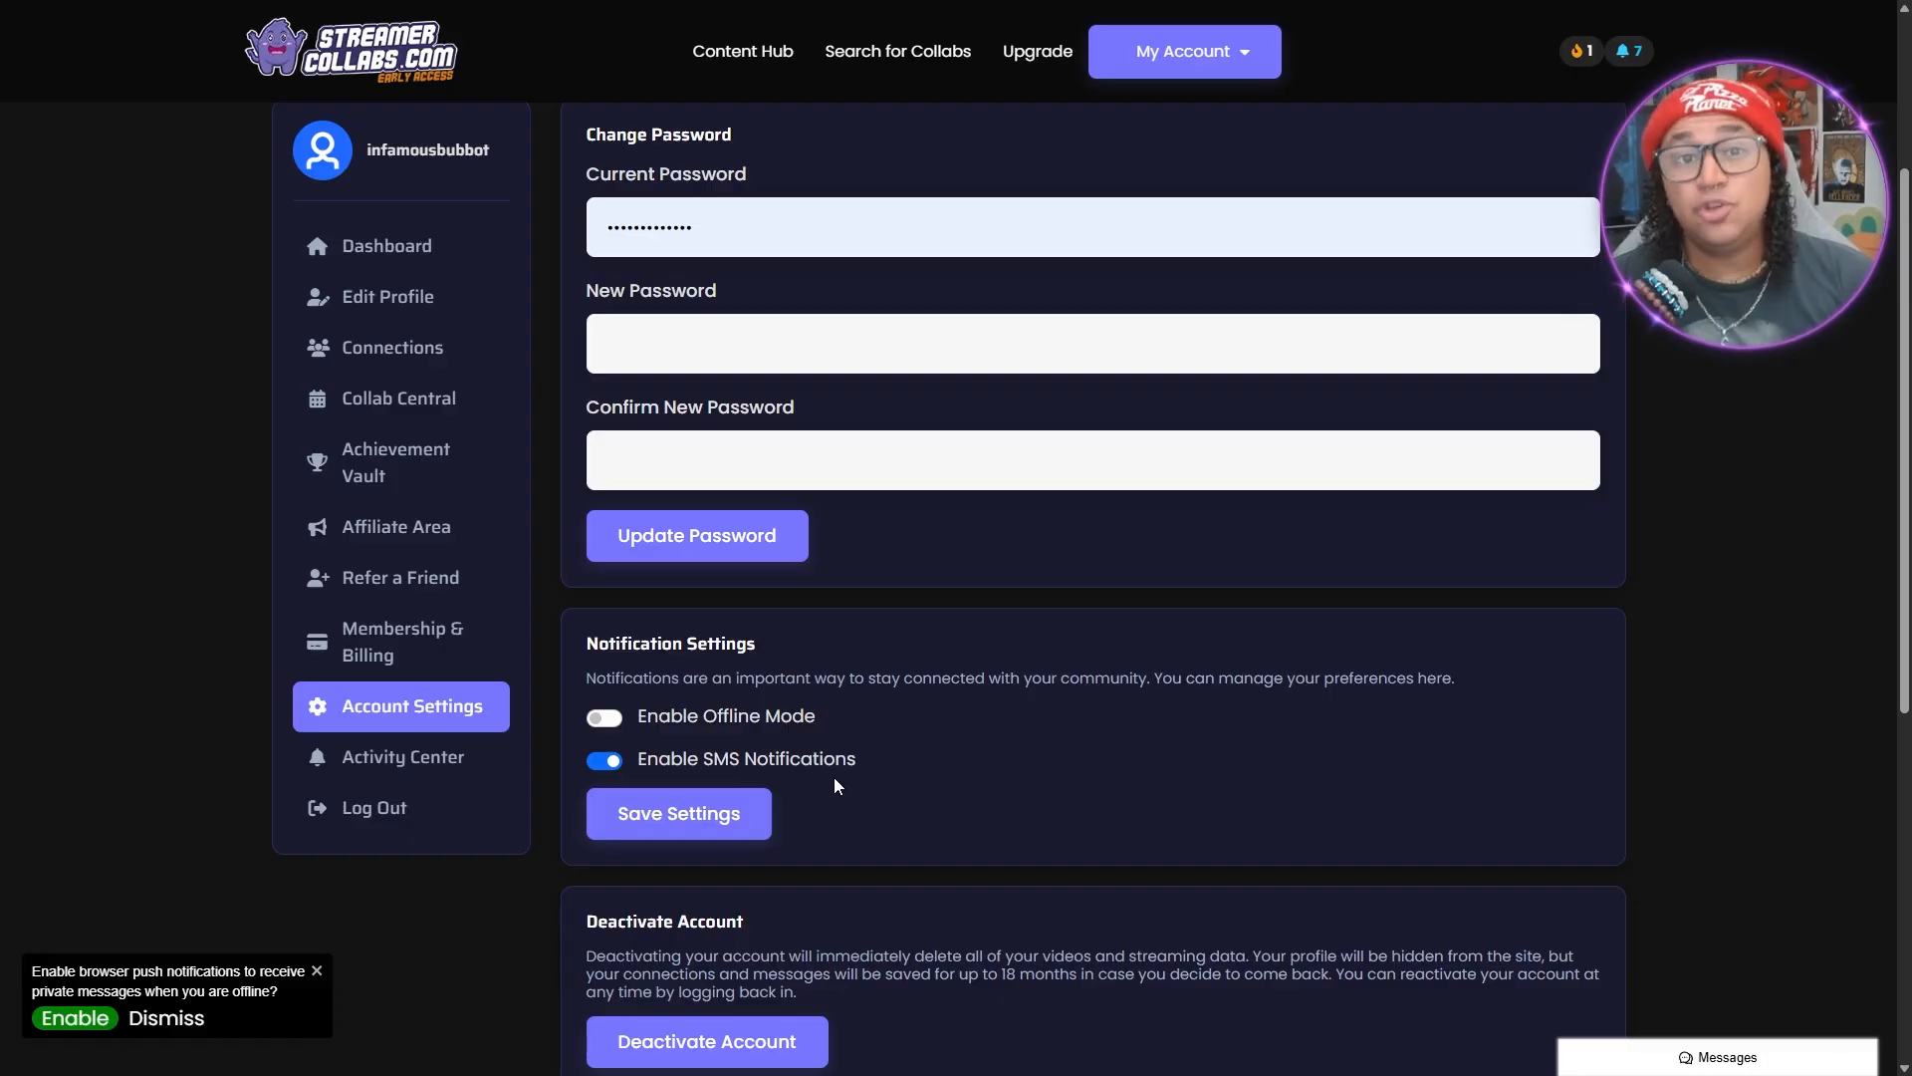
pyautogui.scroll(-1, 834, 783)
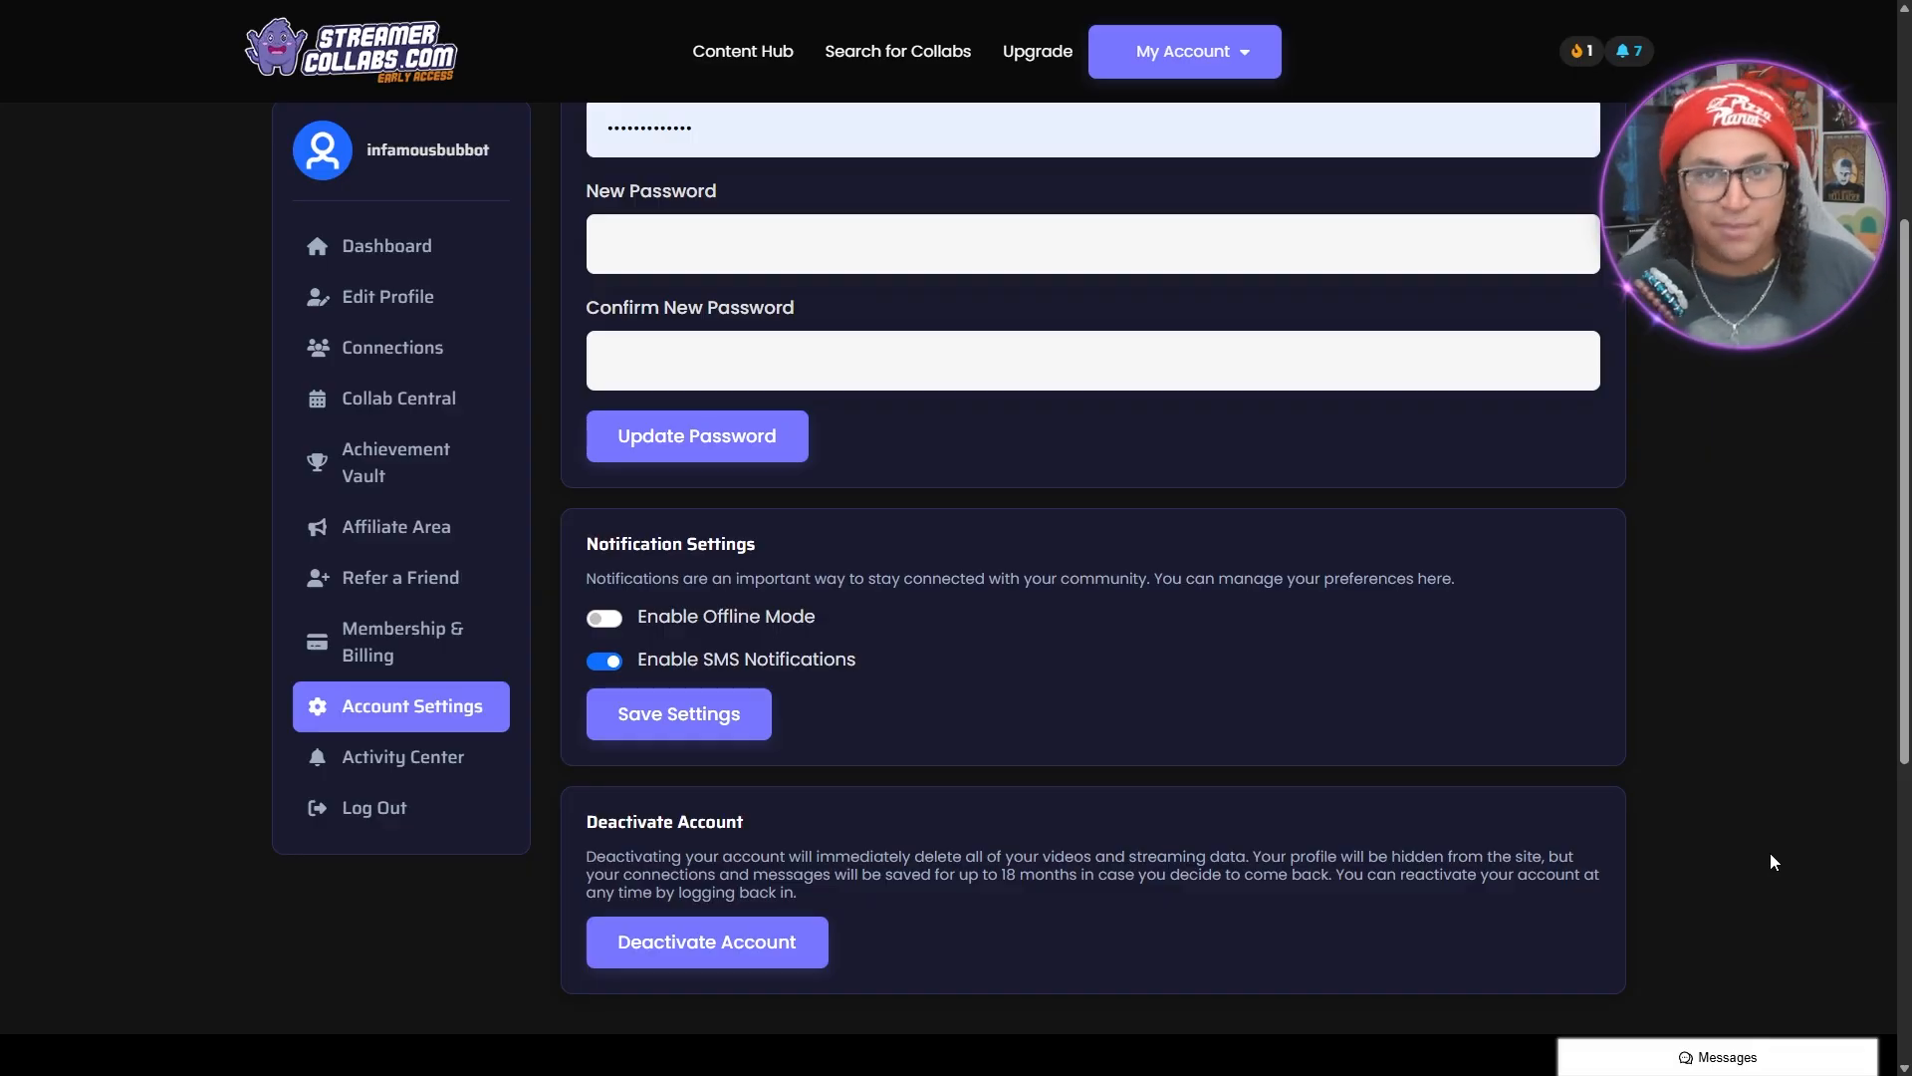
pyautogui.click(429, 774)
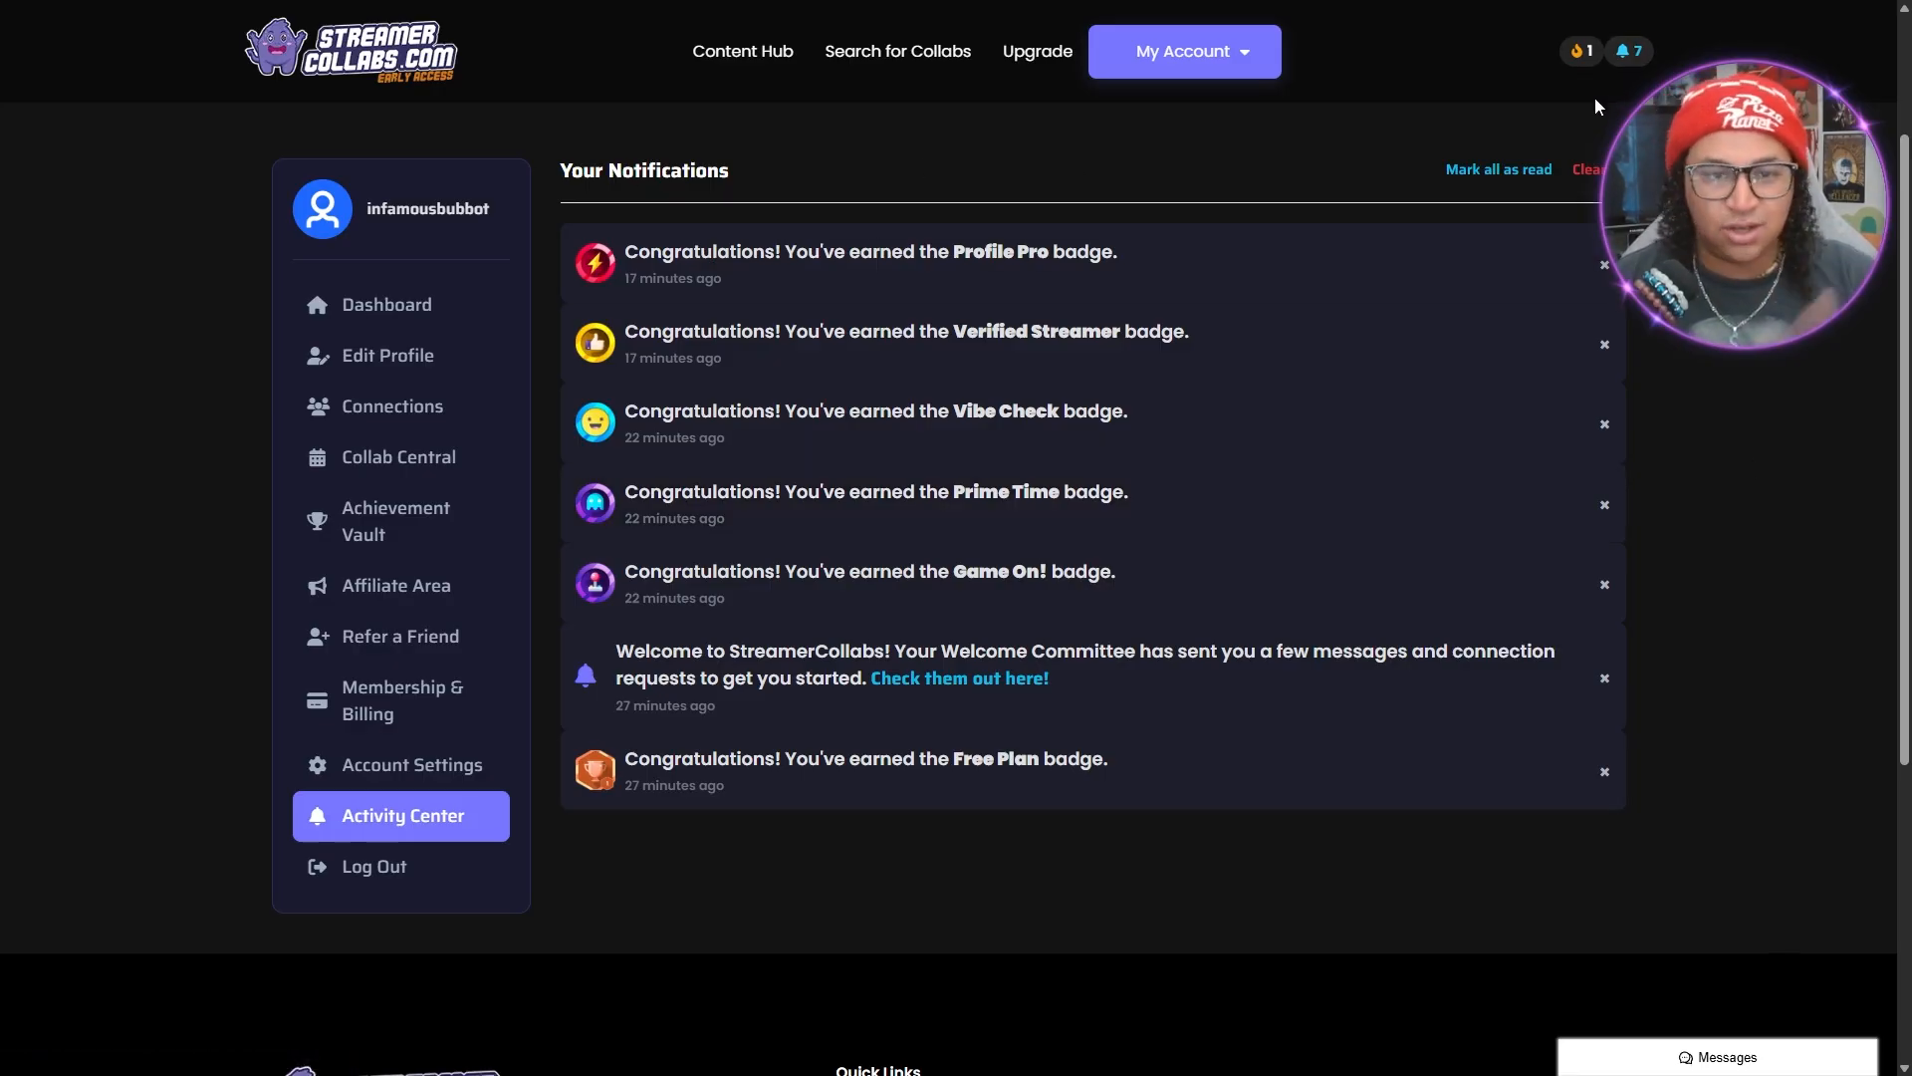
pyautogui.scroll(2, 1052, 355)
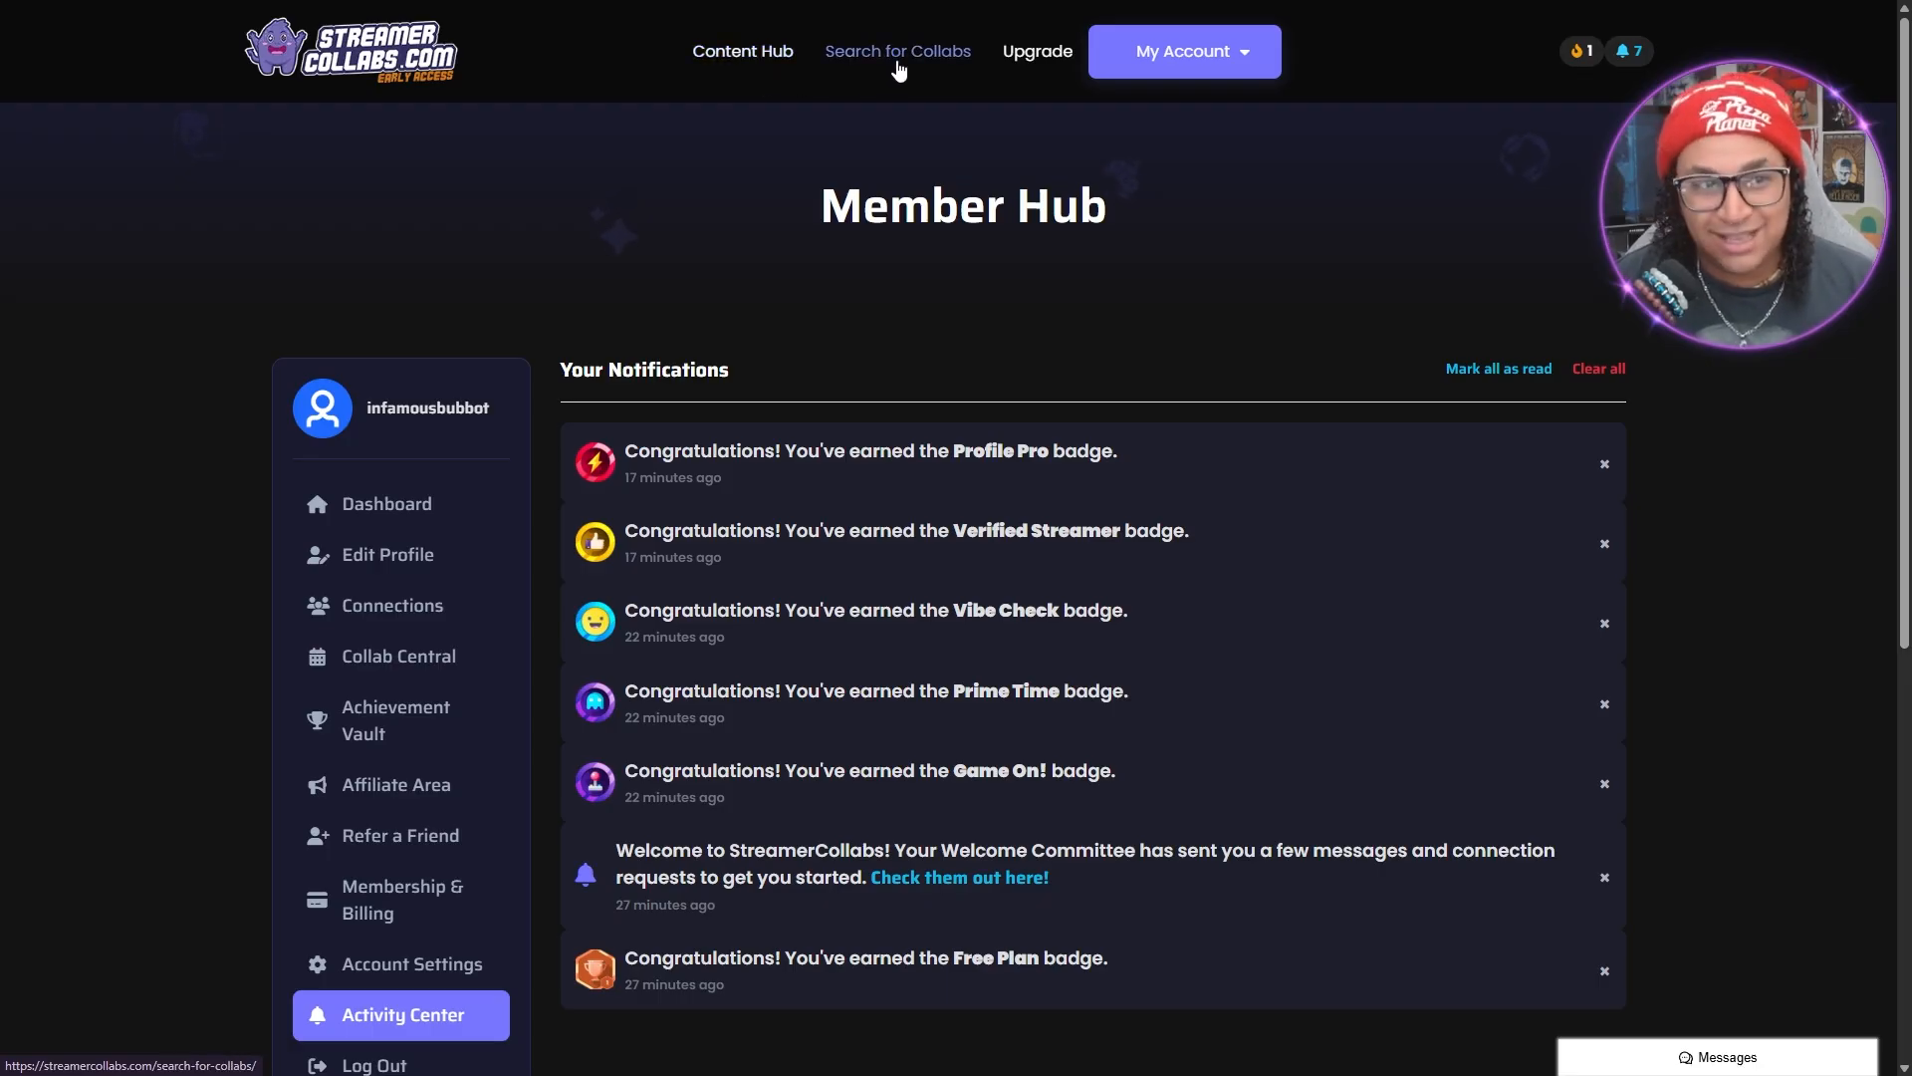
# Open the Content Hub and browse The Collab Cast episodes
pyautogui.click(749, 56)
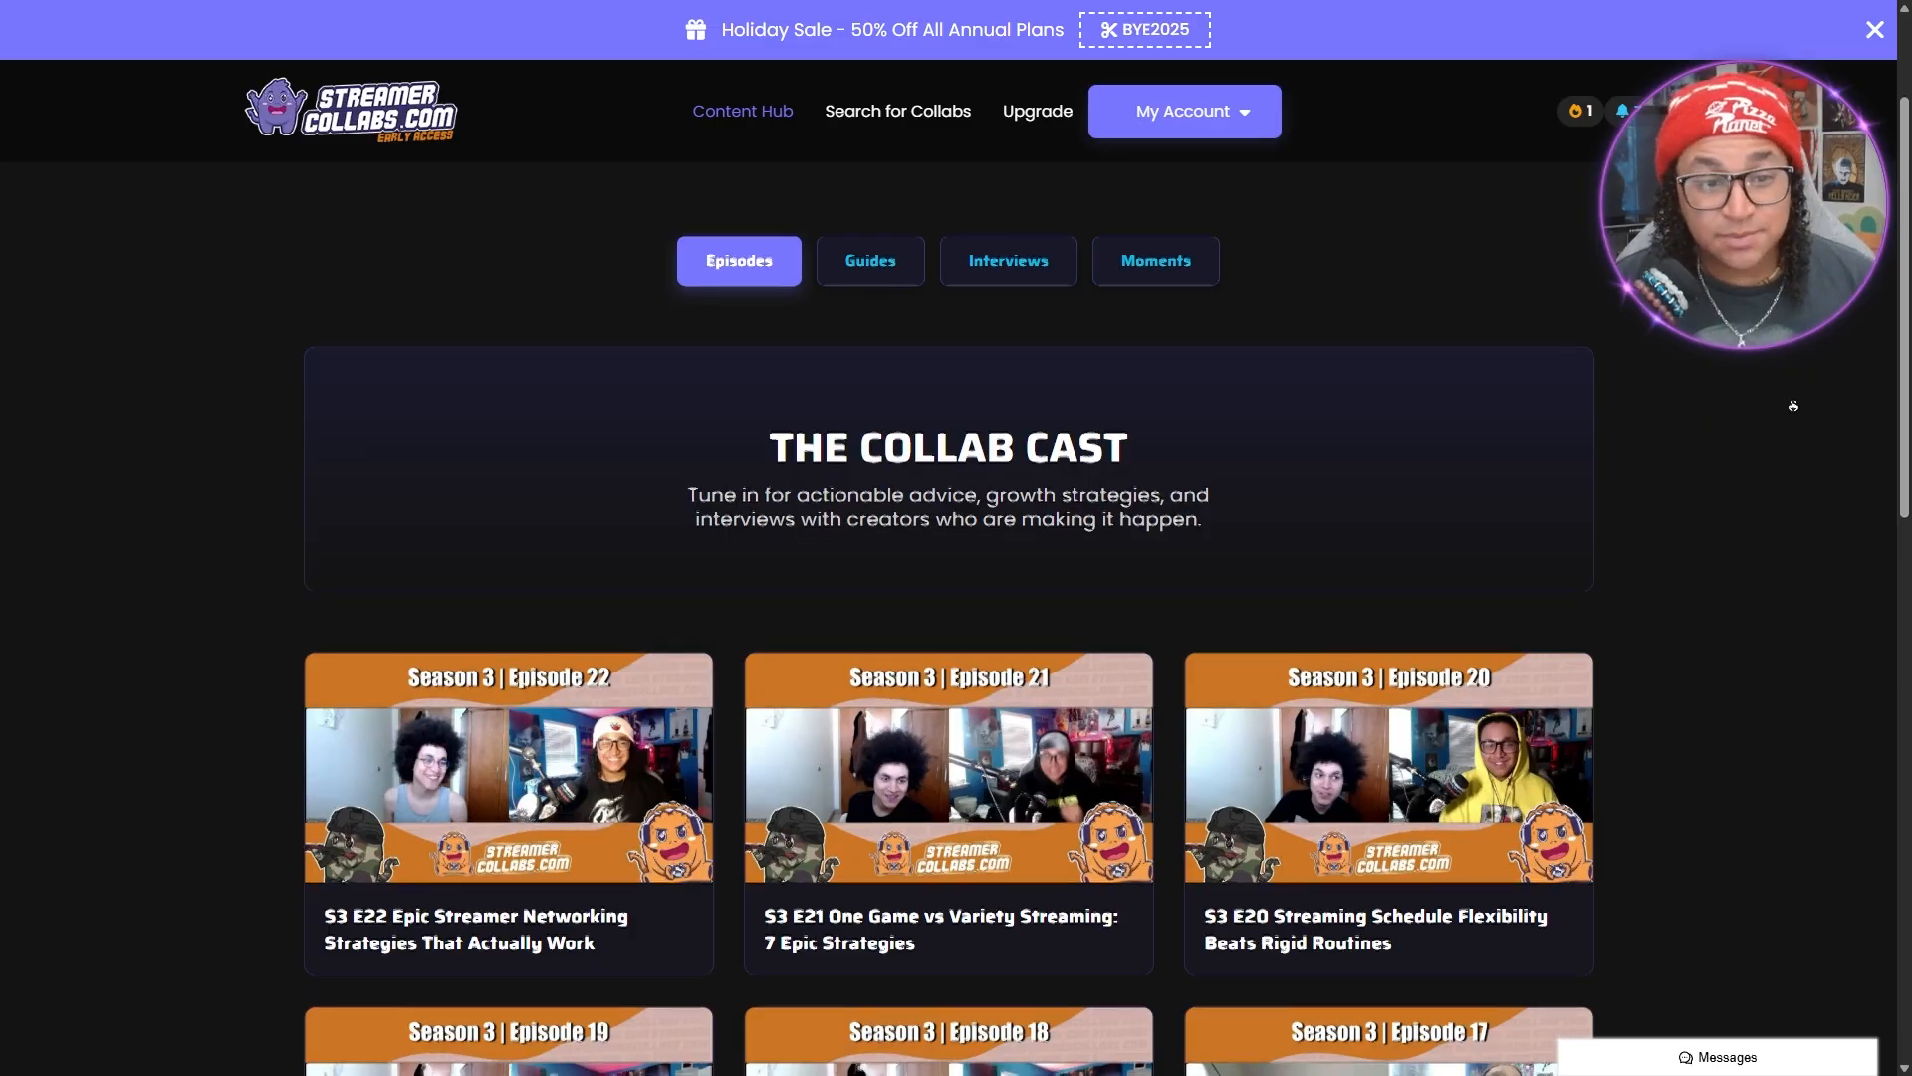
pyautogui.scroll(-1, 1792, 414)
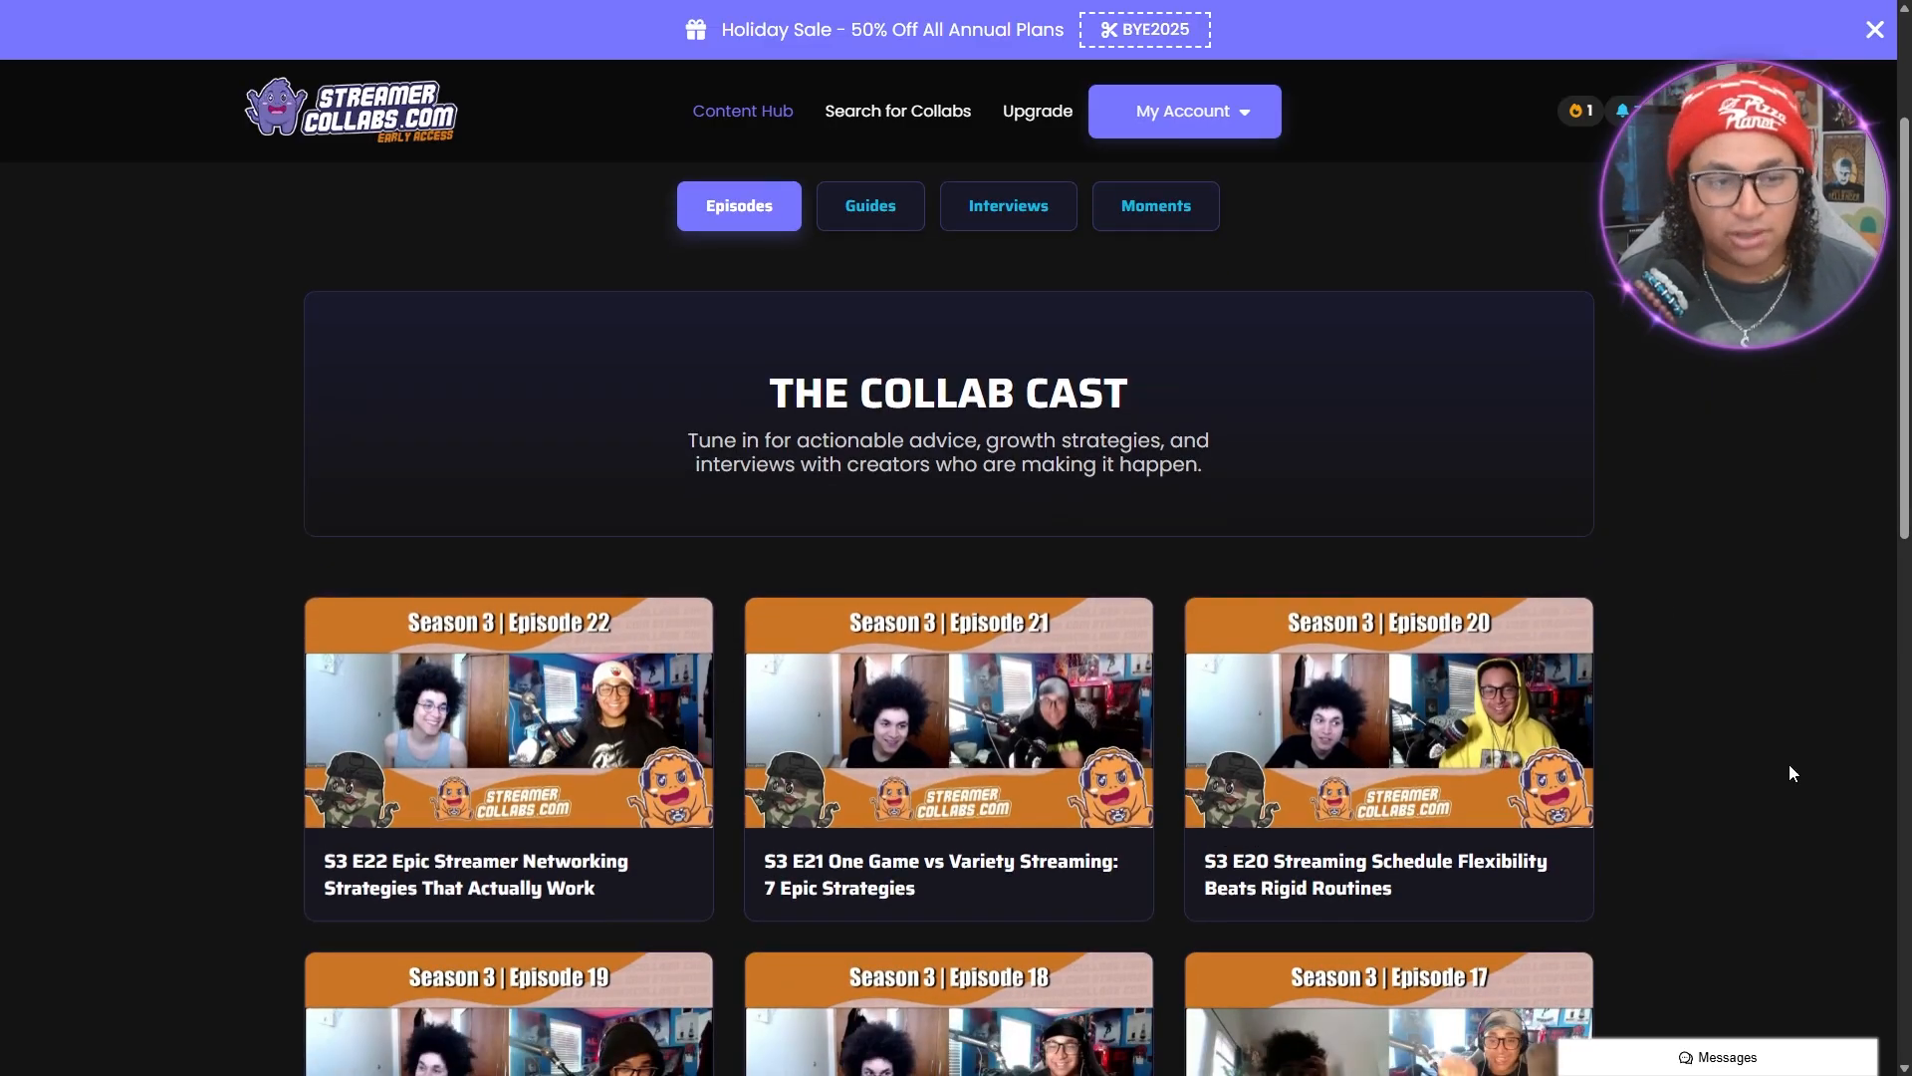
pyautogui.scroll(-6, 1779, 720)
pyautogui.scroll(-4, 1772, 653)
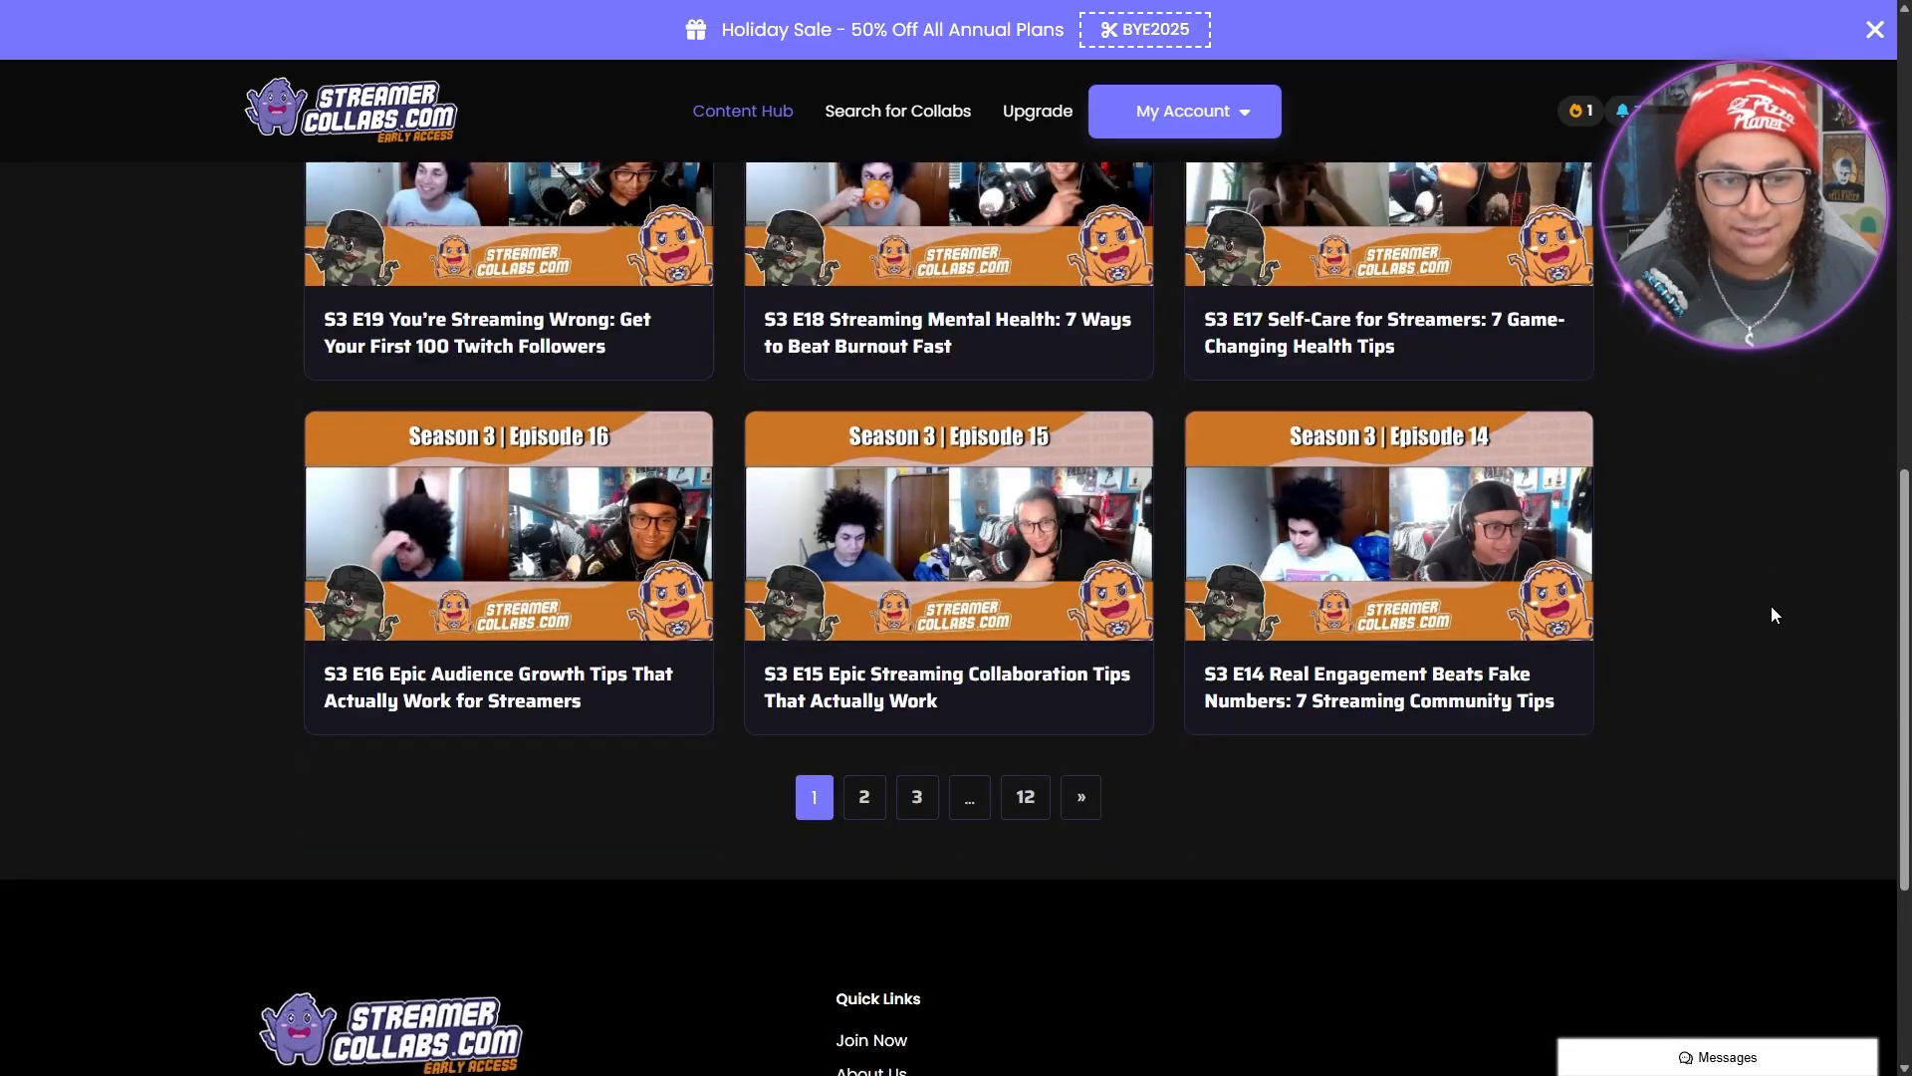
pyautogui.scroll(10, 1770, 611)
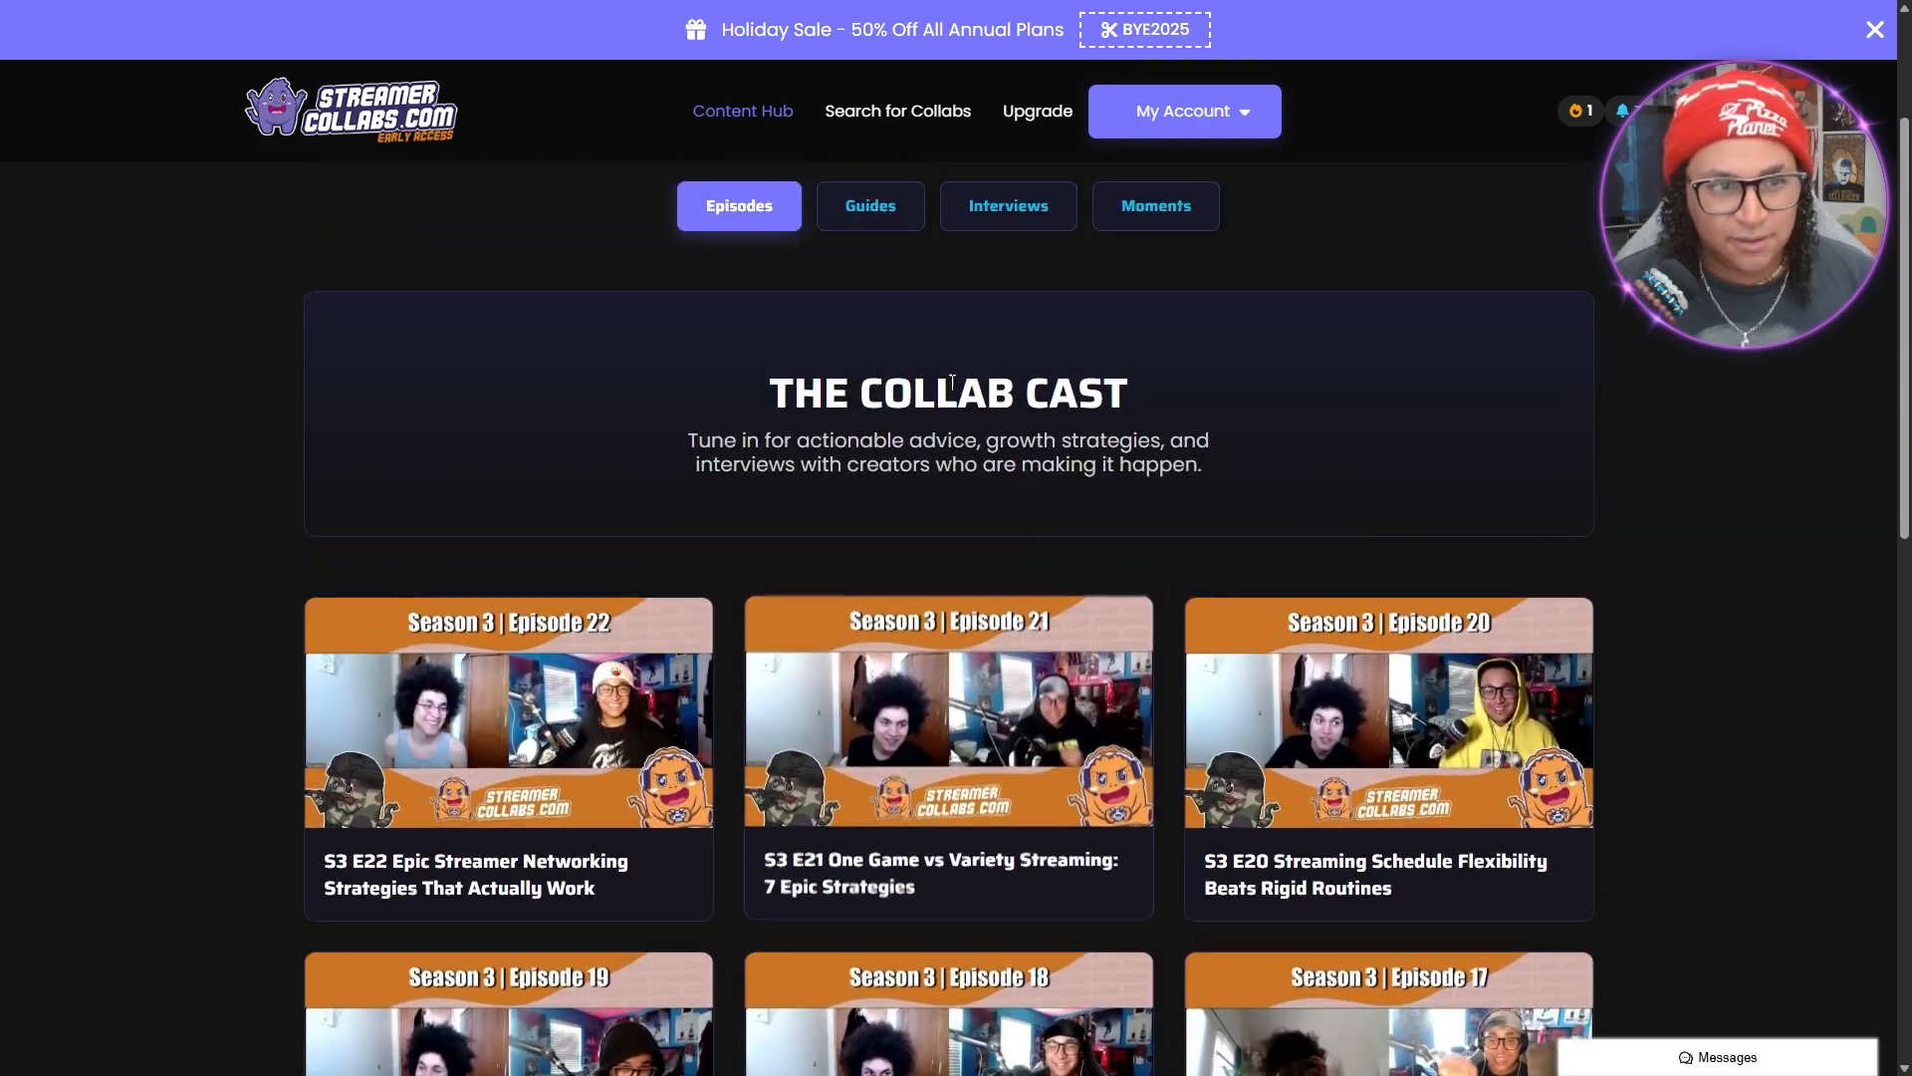
# Look at the Guides and Interviews sections of the Content Hub and browse the episodes in The Moments Vault
pyautogui.click(854, 211)
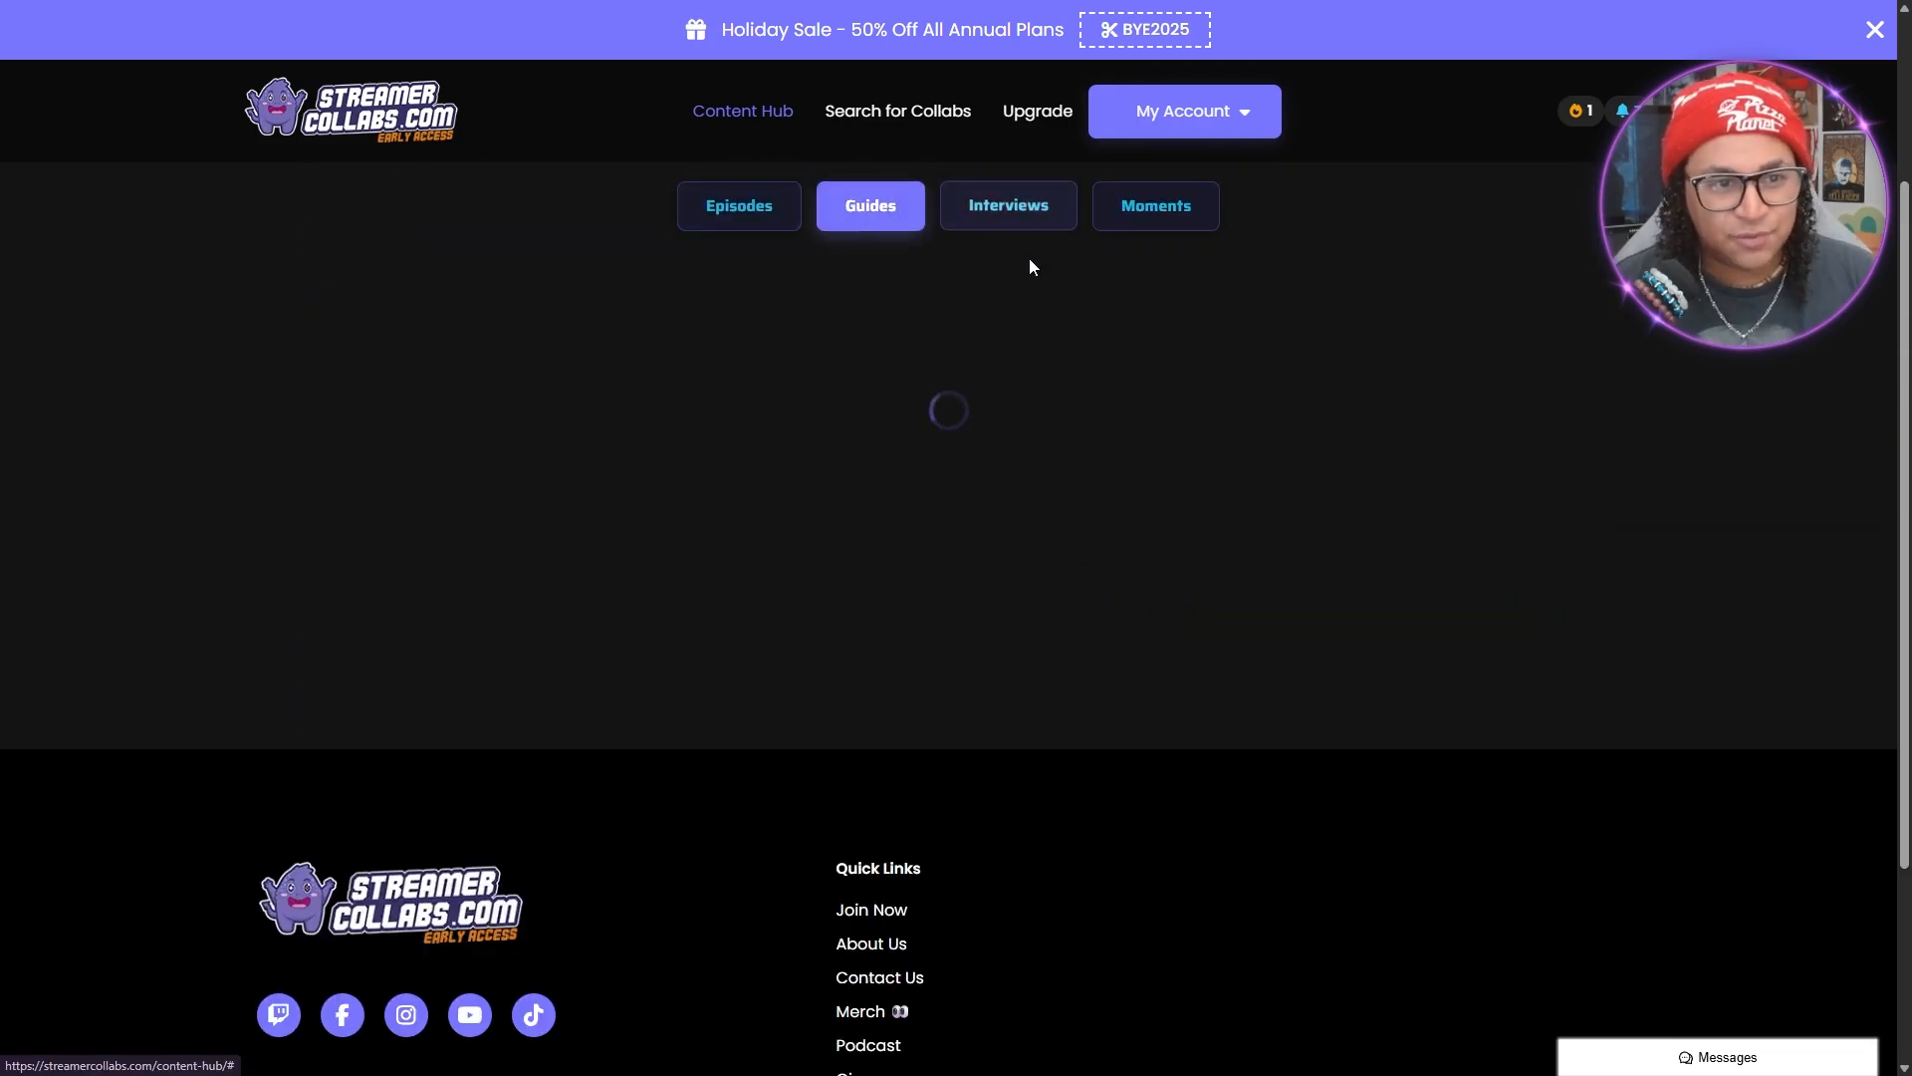
pyautogui.click(1061, 235)
pyautogui.click(1161, 231)
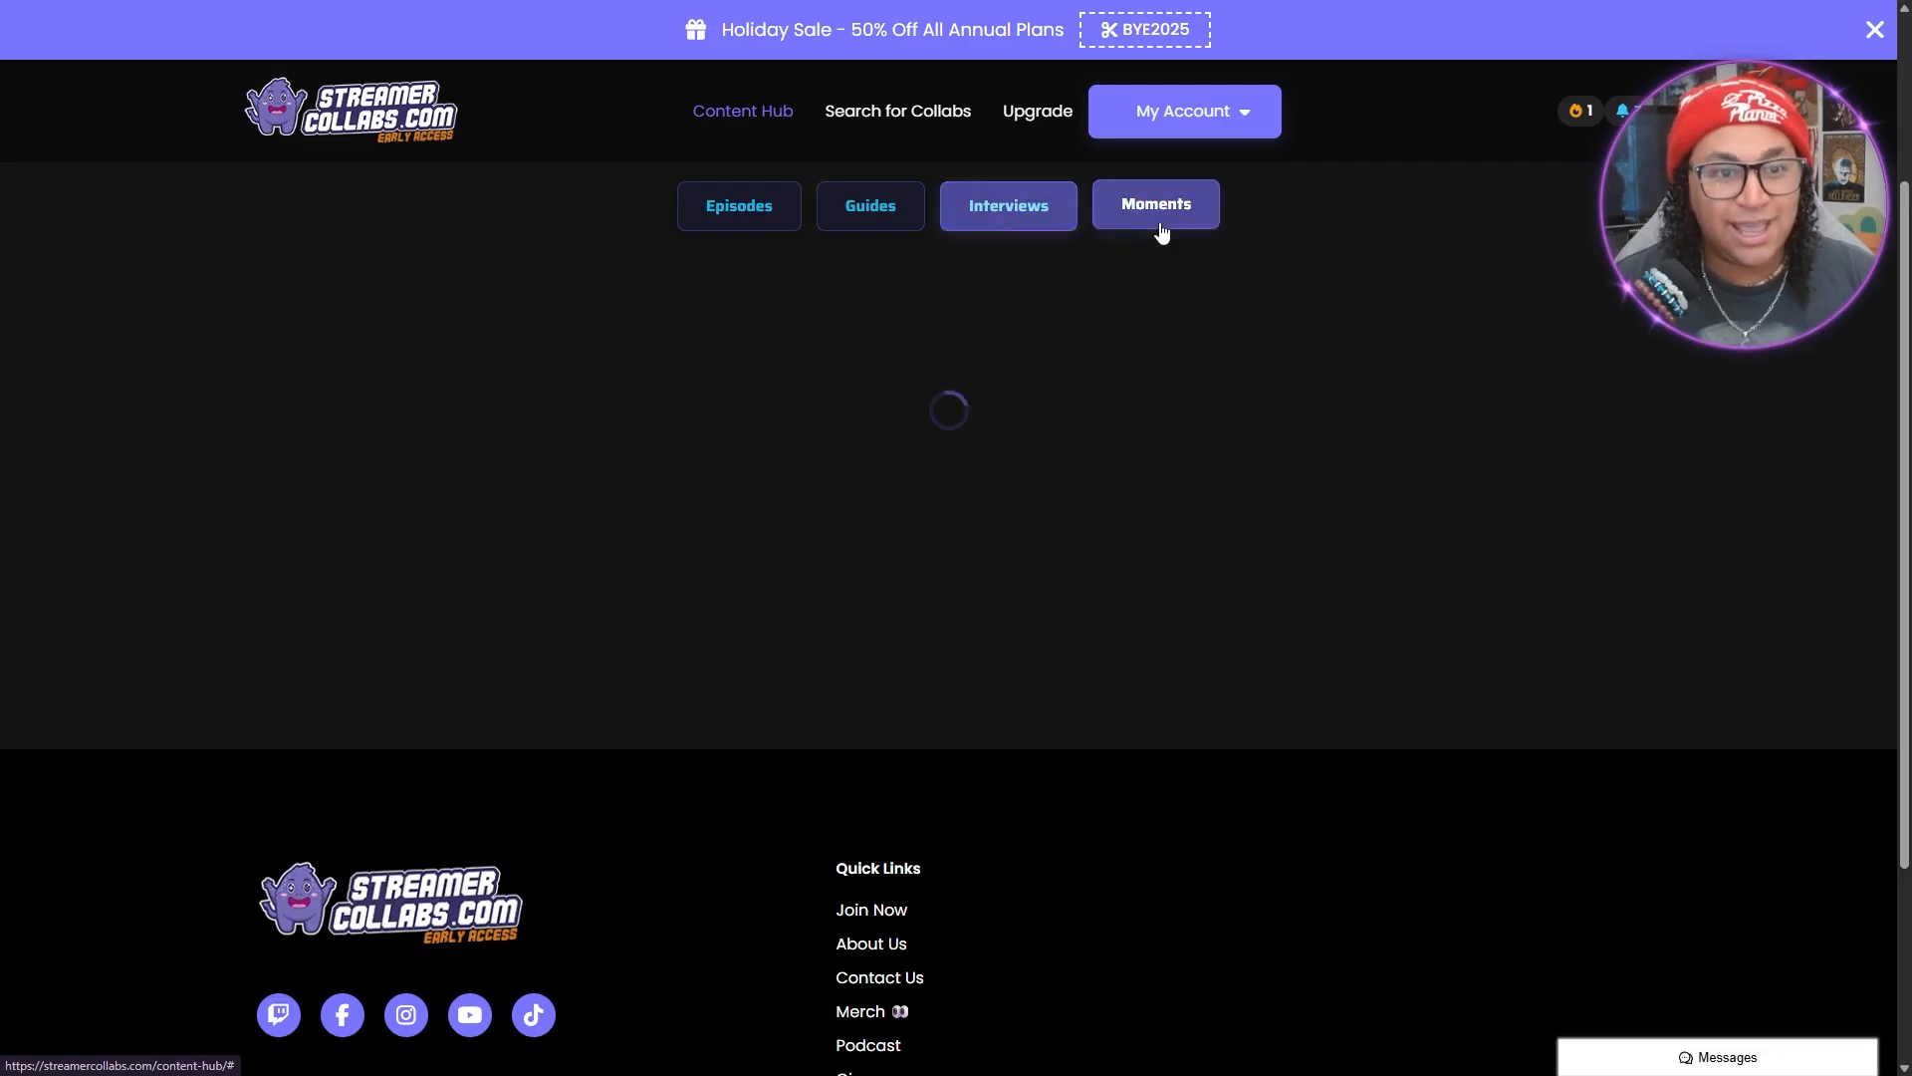
pyautogui.scroll(-3, 1004, 791)
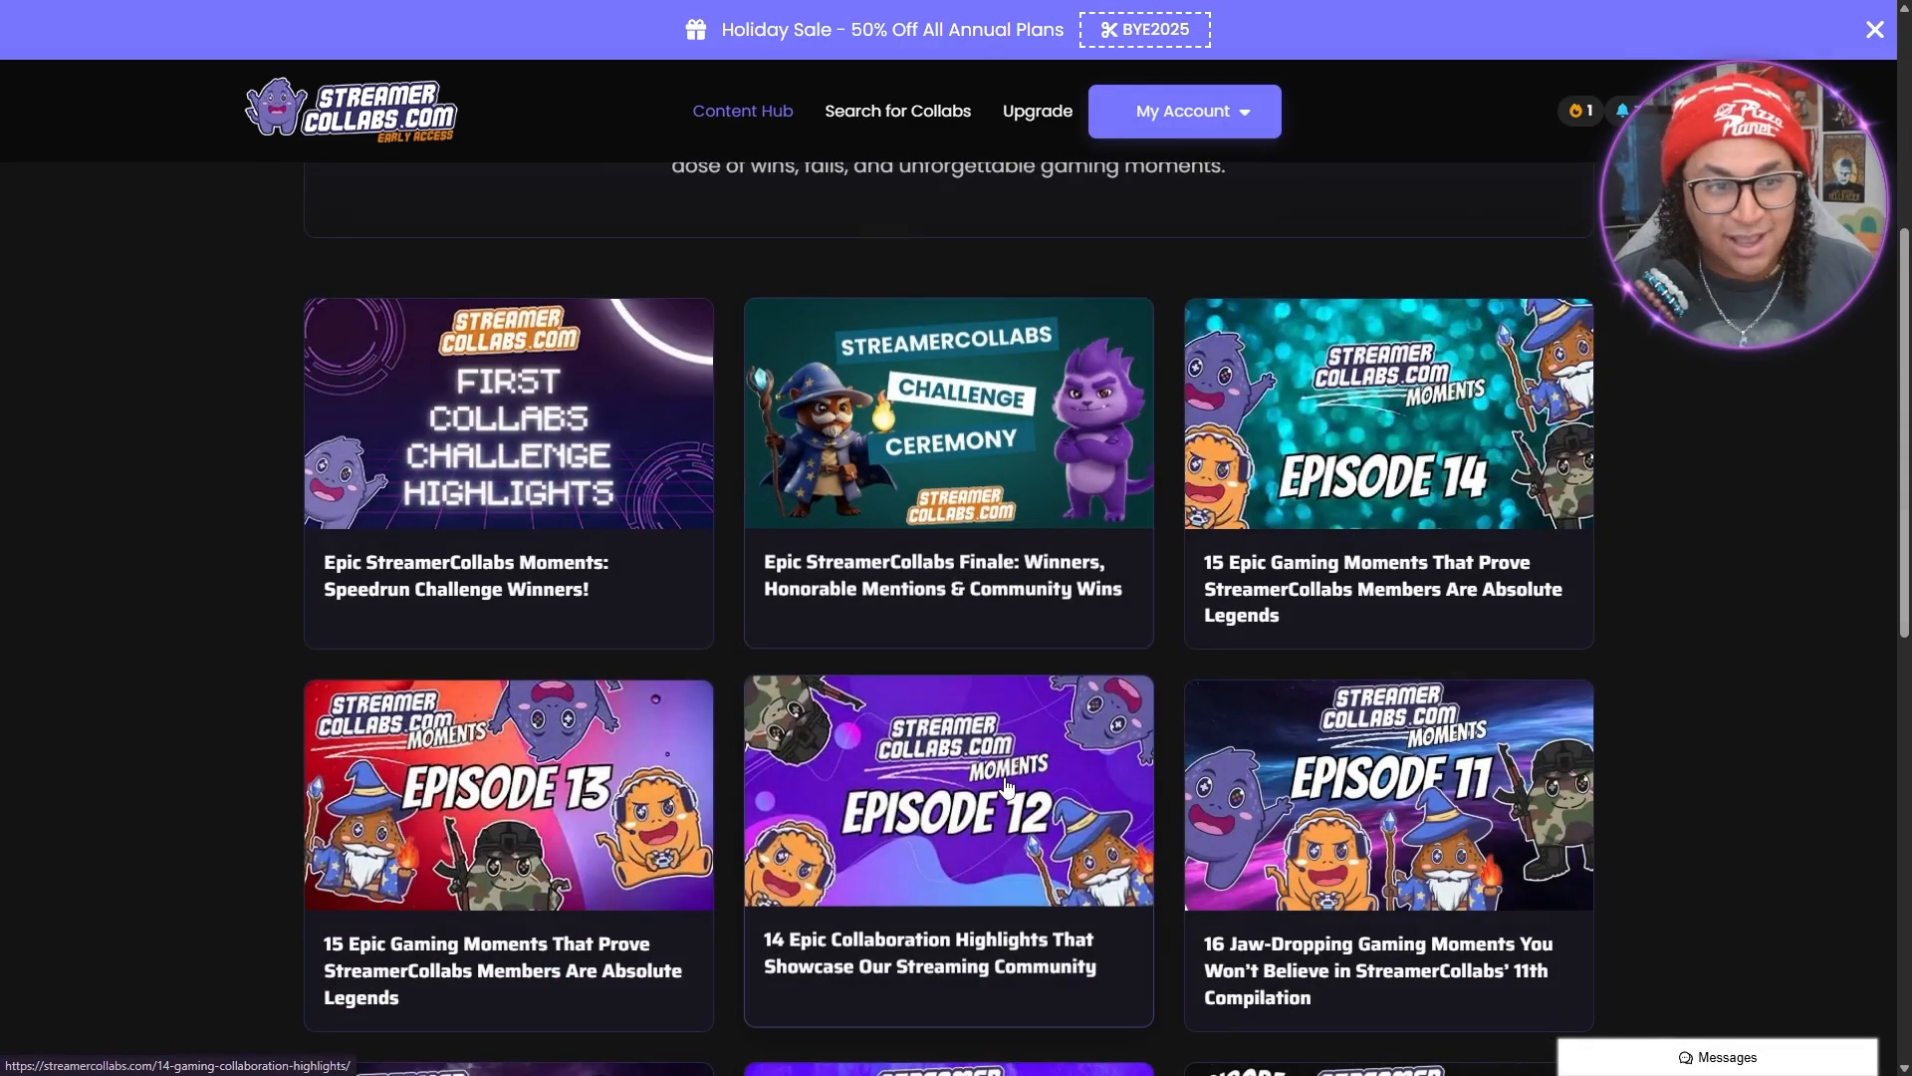
pyautogui.scroll(-5, 1182, 678)
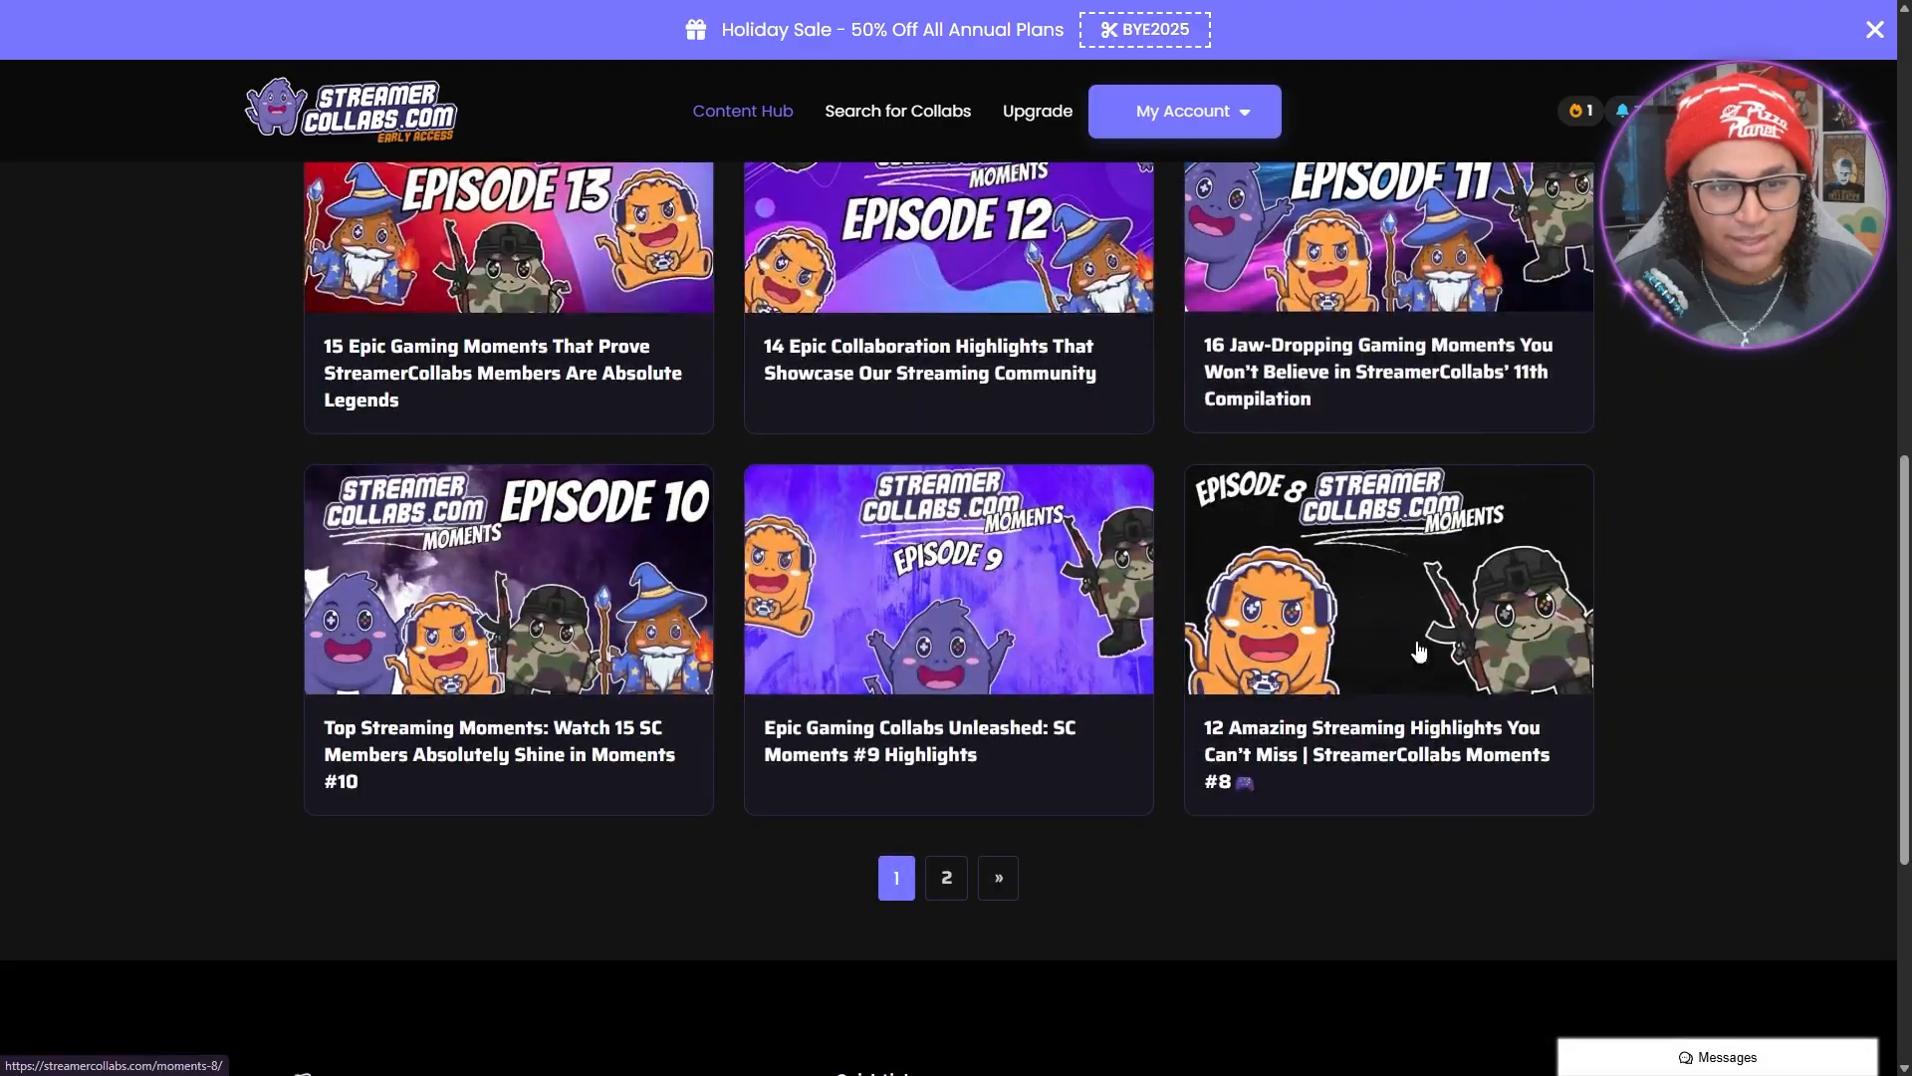
pyautogui.scroll(10, 996, 637)
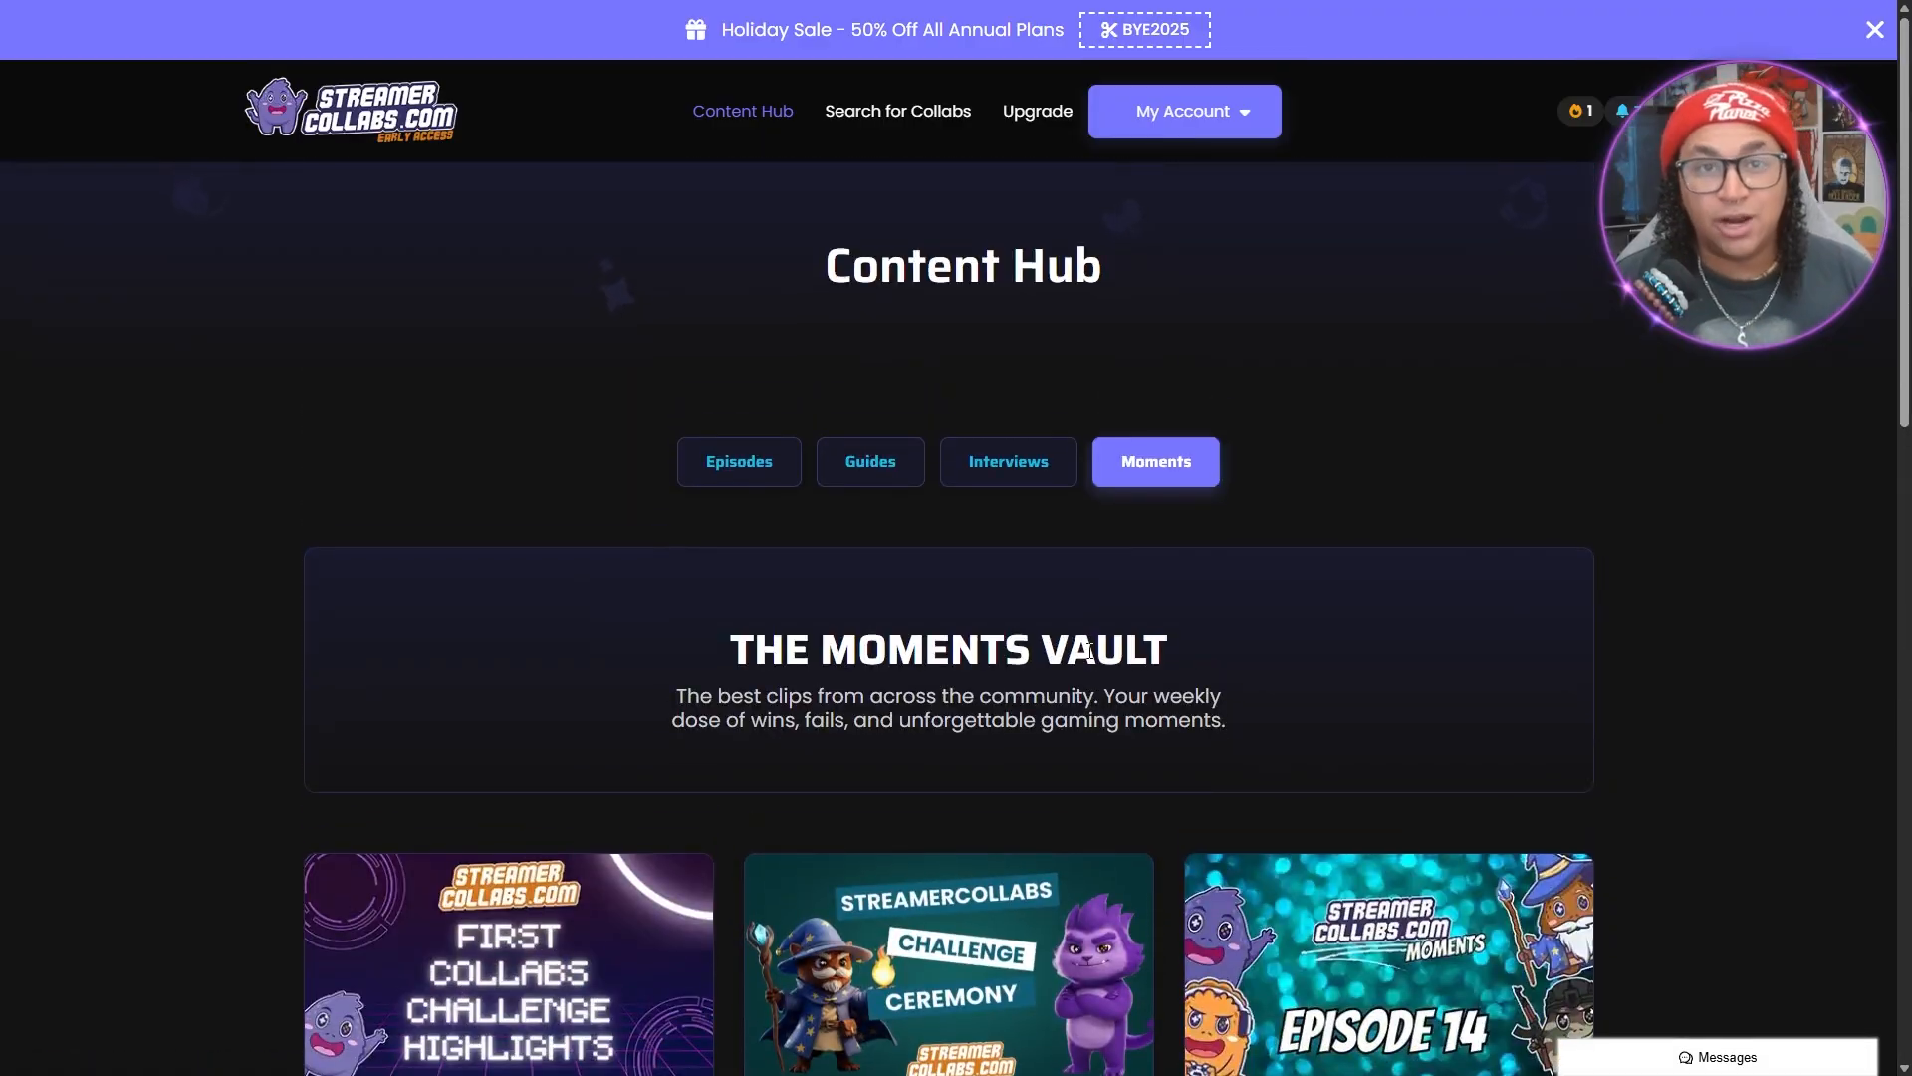
# Open the collab search and filter the streamers by the game Marvel Rivals
pyautogui.click(898, 112)
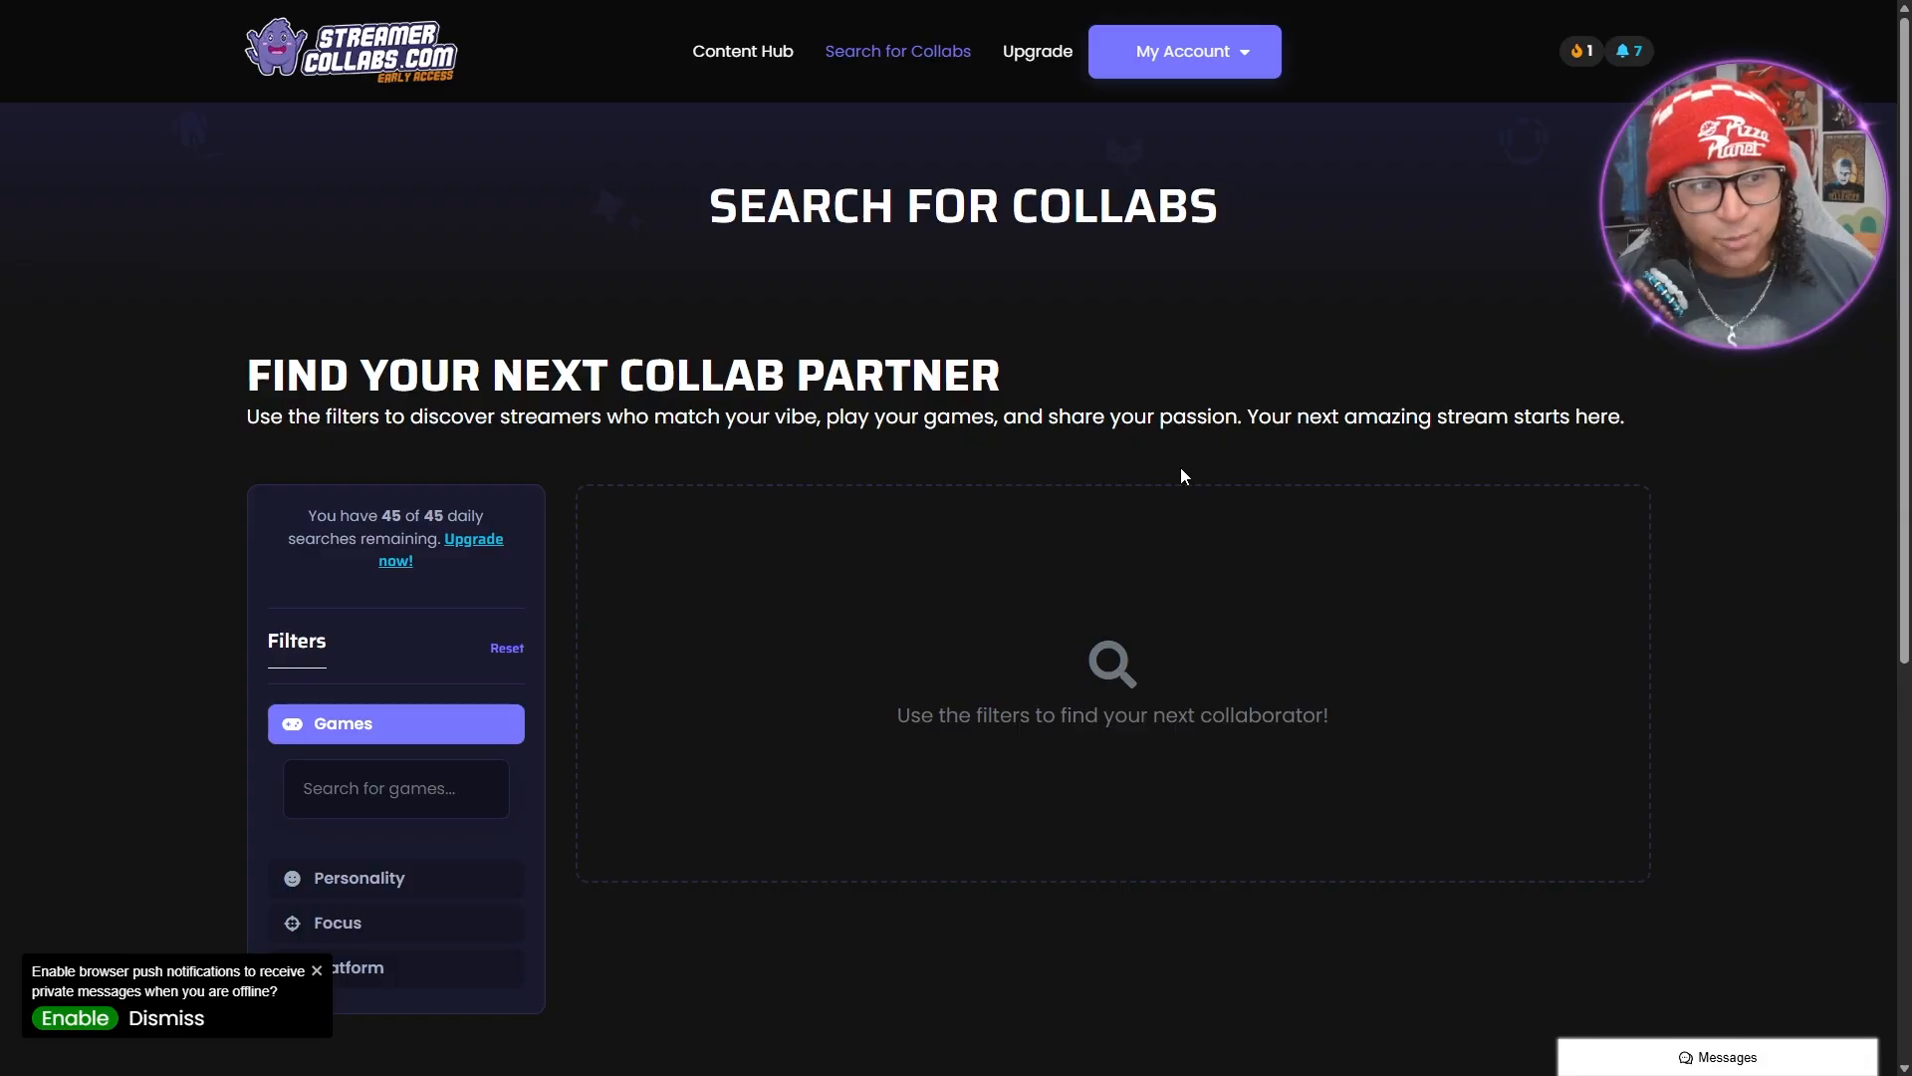
pyautogui.scroll(-2, 1534, 357)
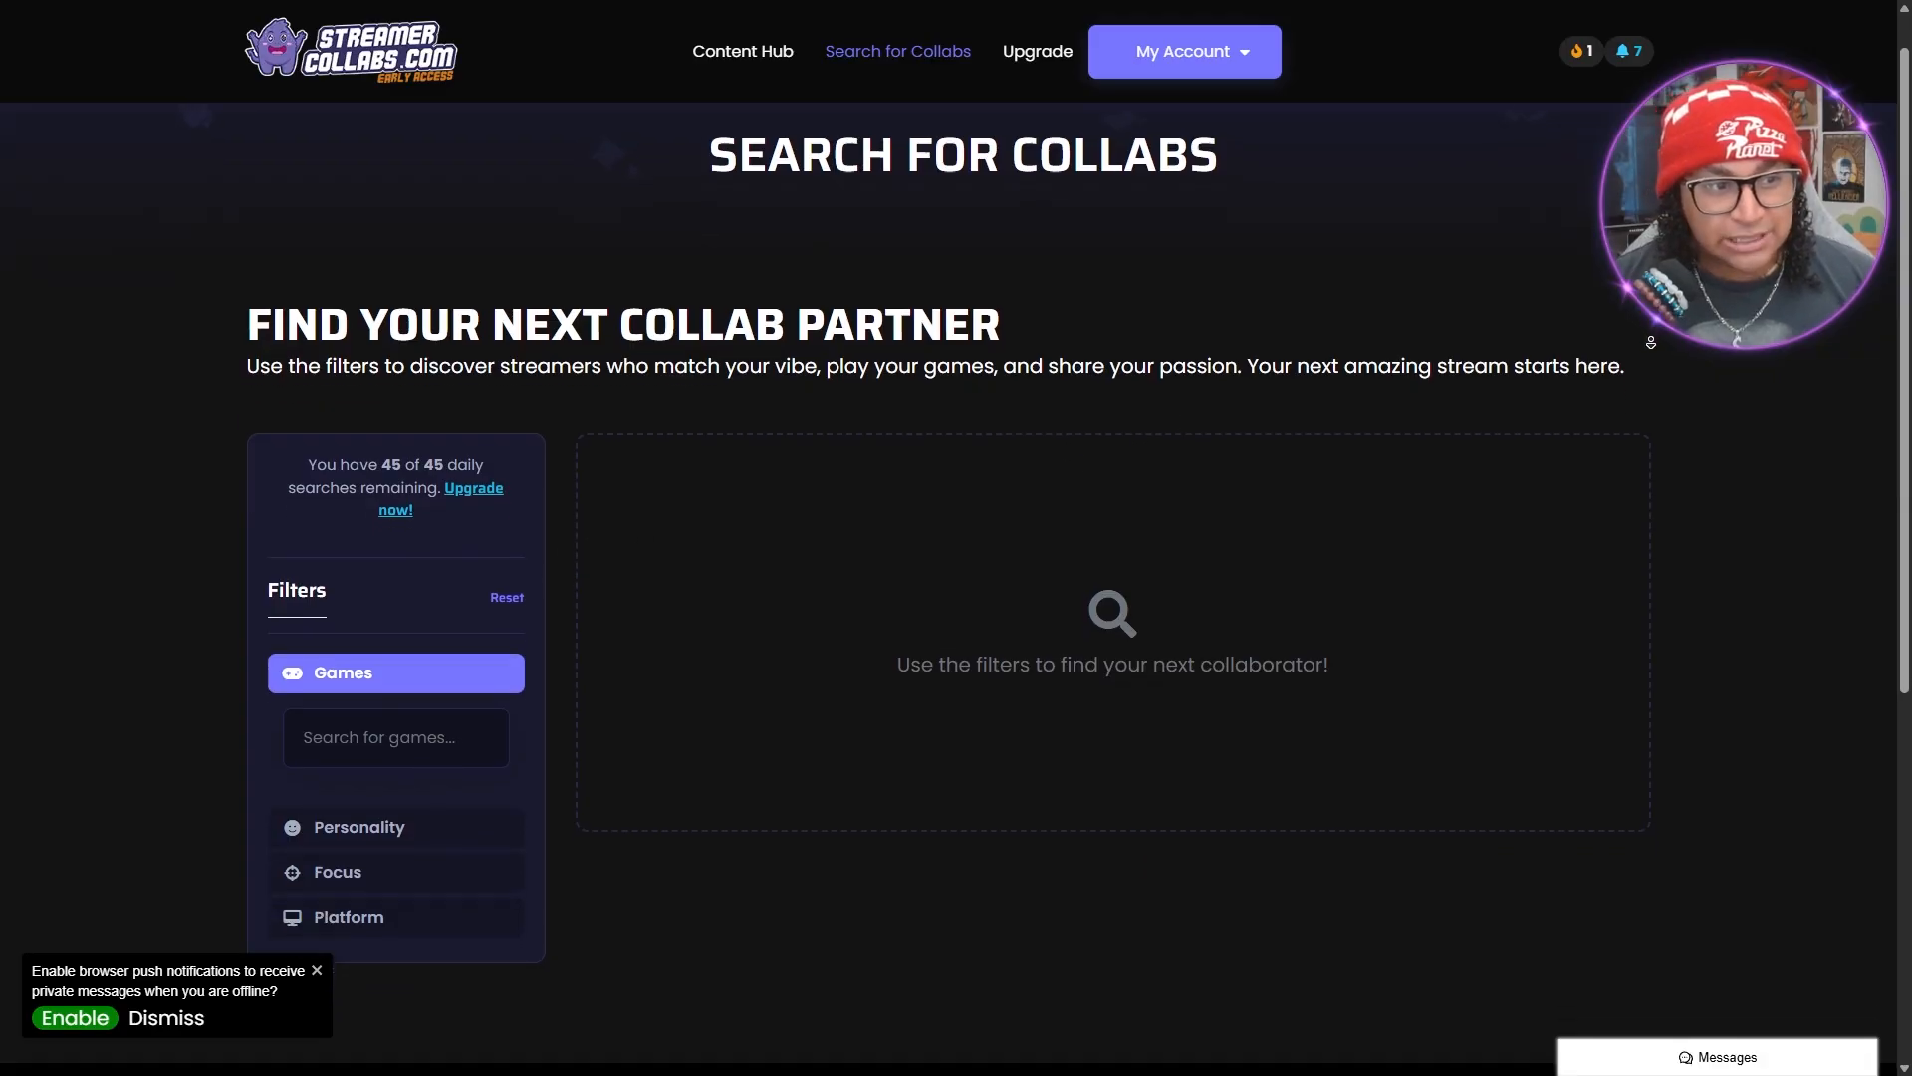
pyautogui.moveTo(315, 343)
pyautogui.mouseDown()
pyautogui.moveTo(482, 340)
pyautogui.moveTo(287, 339)
pyautogui.mouseUp()
pyautogui.click(487, 337)
pyautogui.click(466, 408)
pyautogui.click(436, 616)
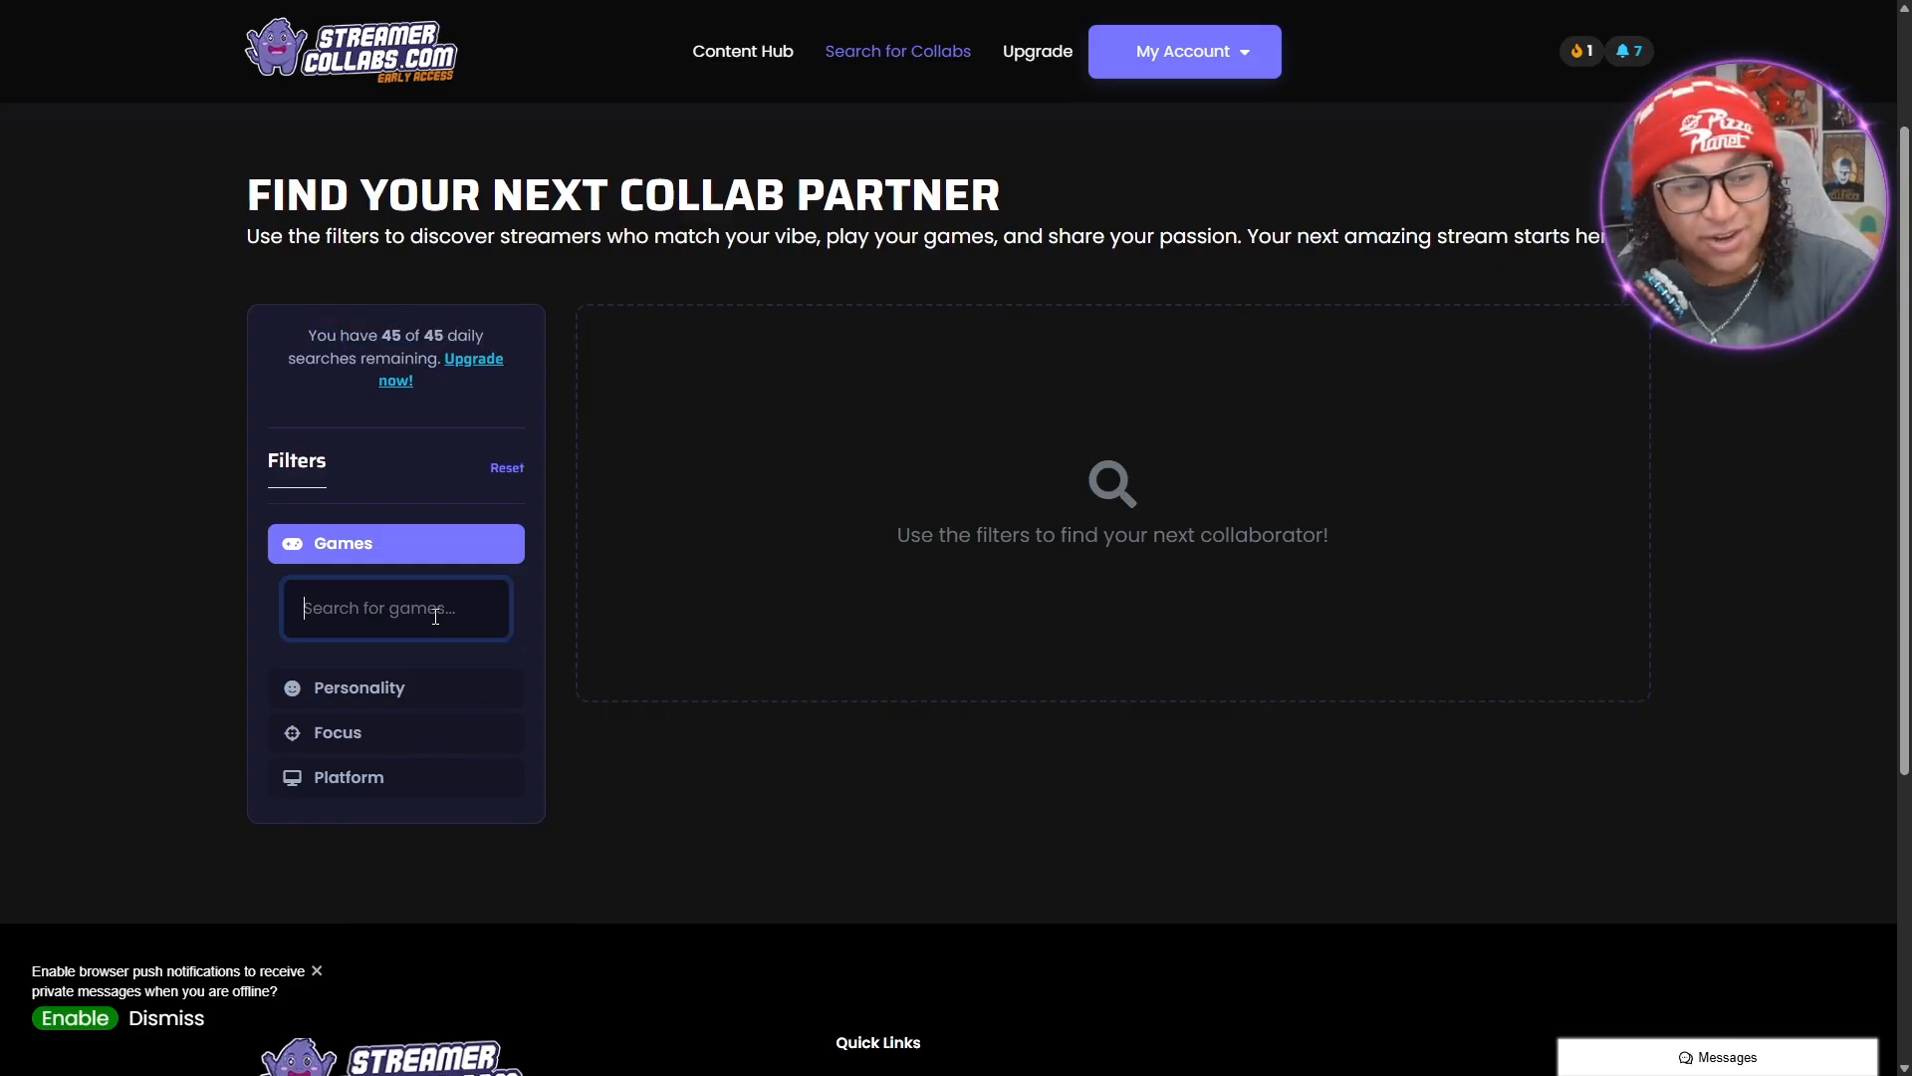
pyautogui.write('marvel ria')
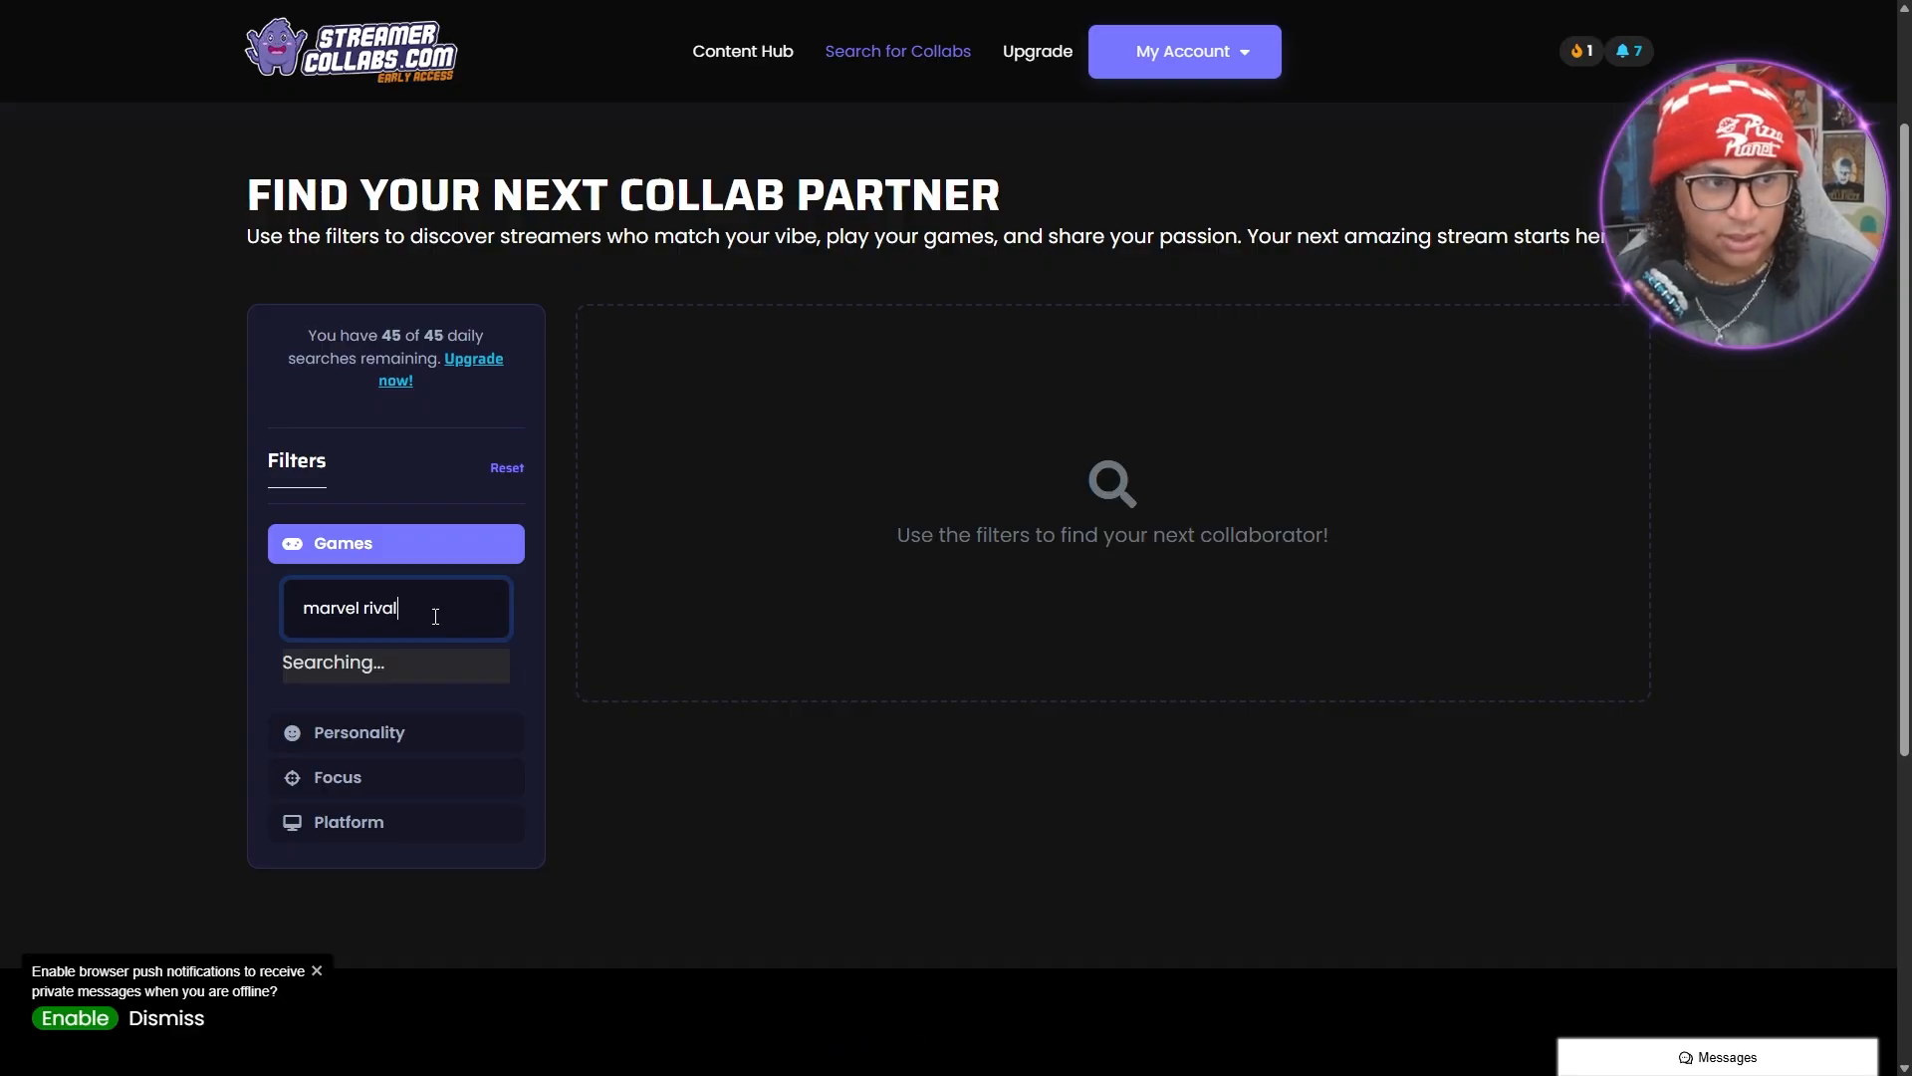
pyautogui.write('al')
pyautogui.click(470, 685)
# Filter the collab search by the grinding personality and browse the matching streamer cards
pyautogui.click(391, 737)
pyautogui.click(315, 650)
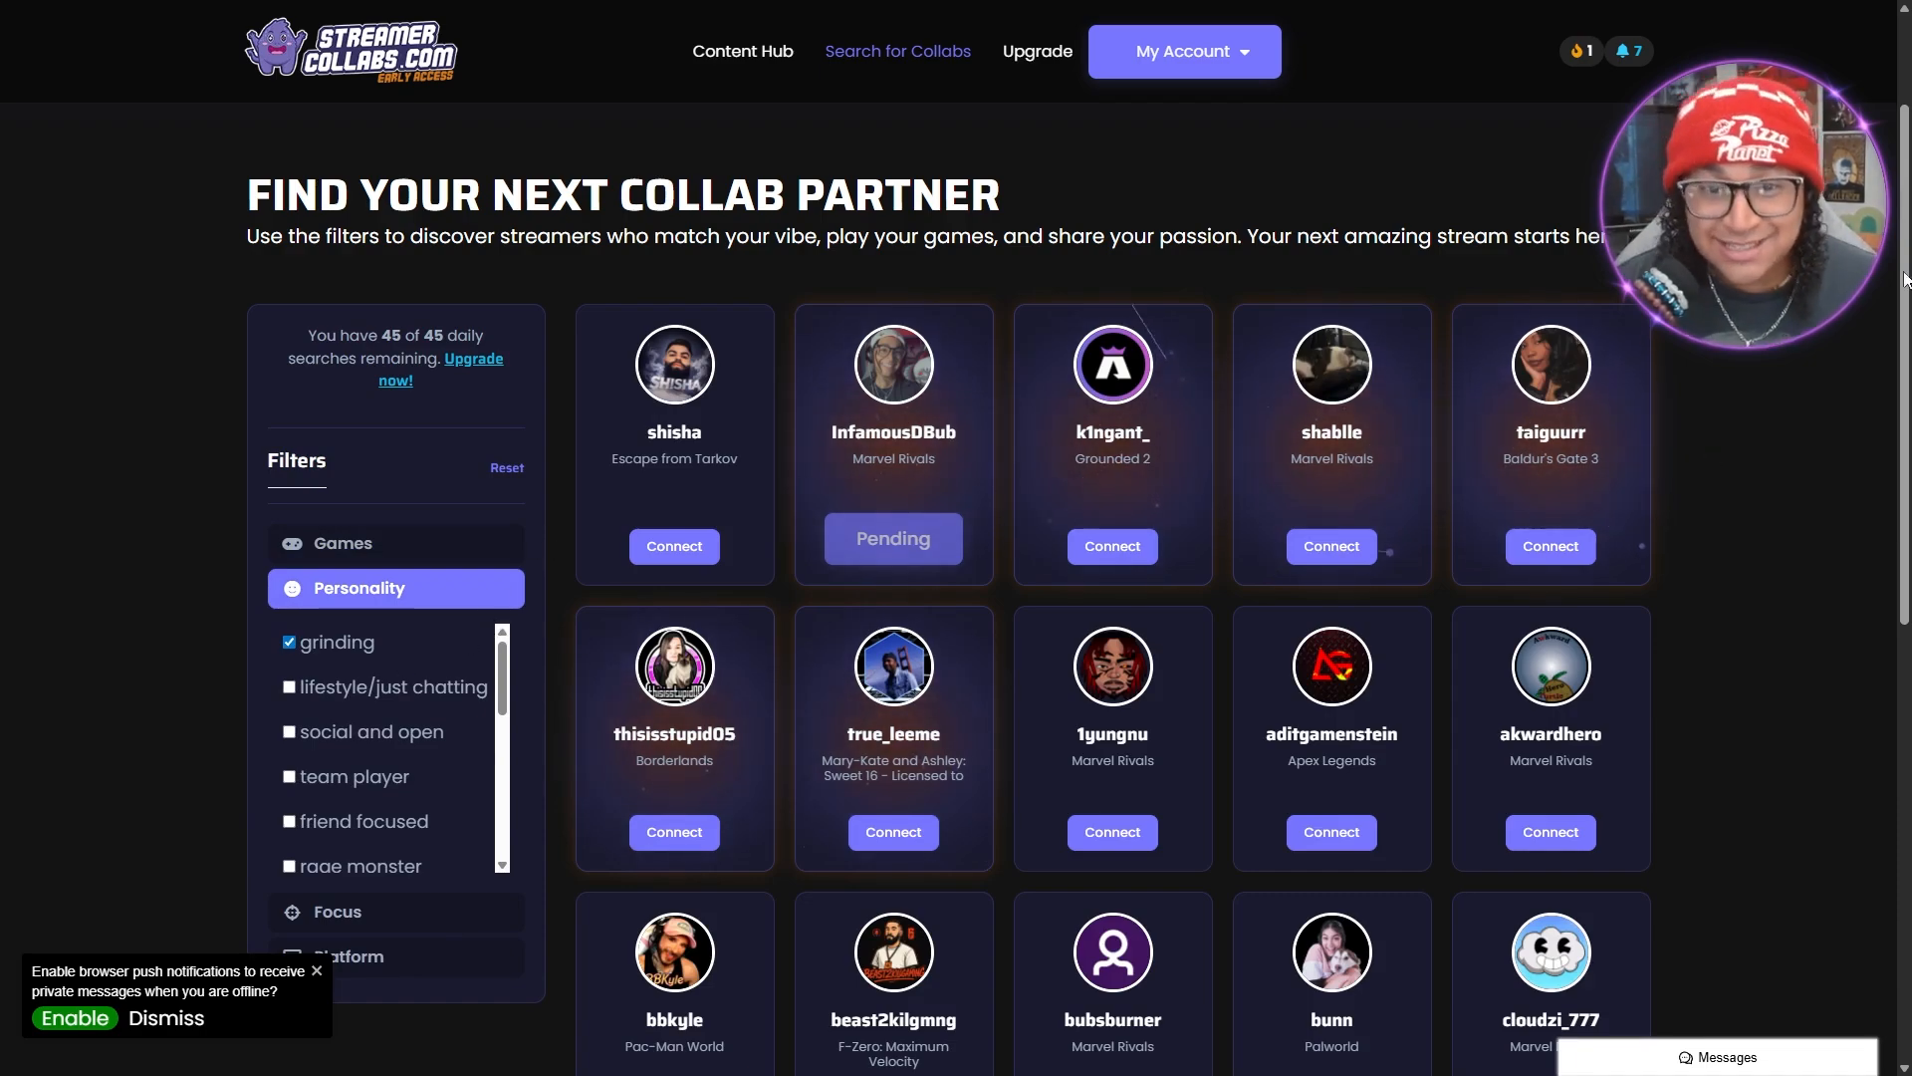
pyautogui.scroll(-3, 1907, 426)
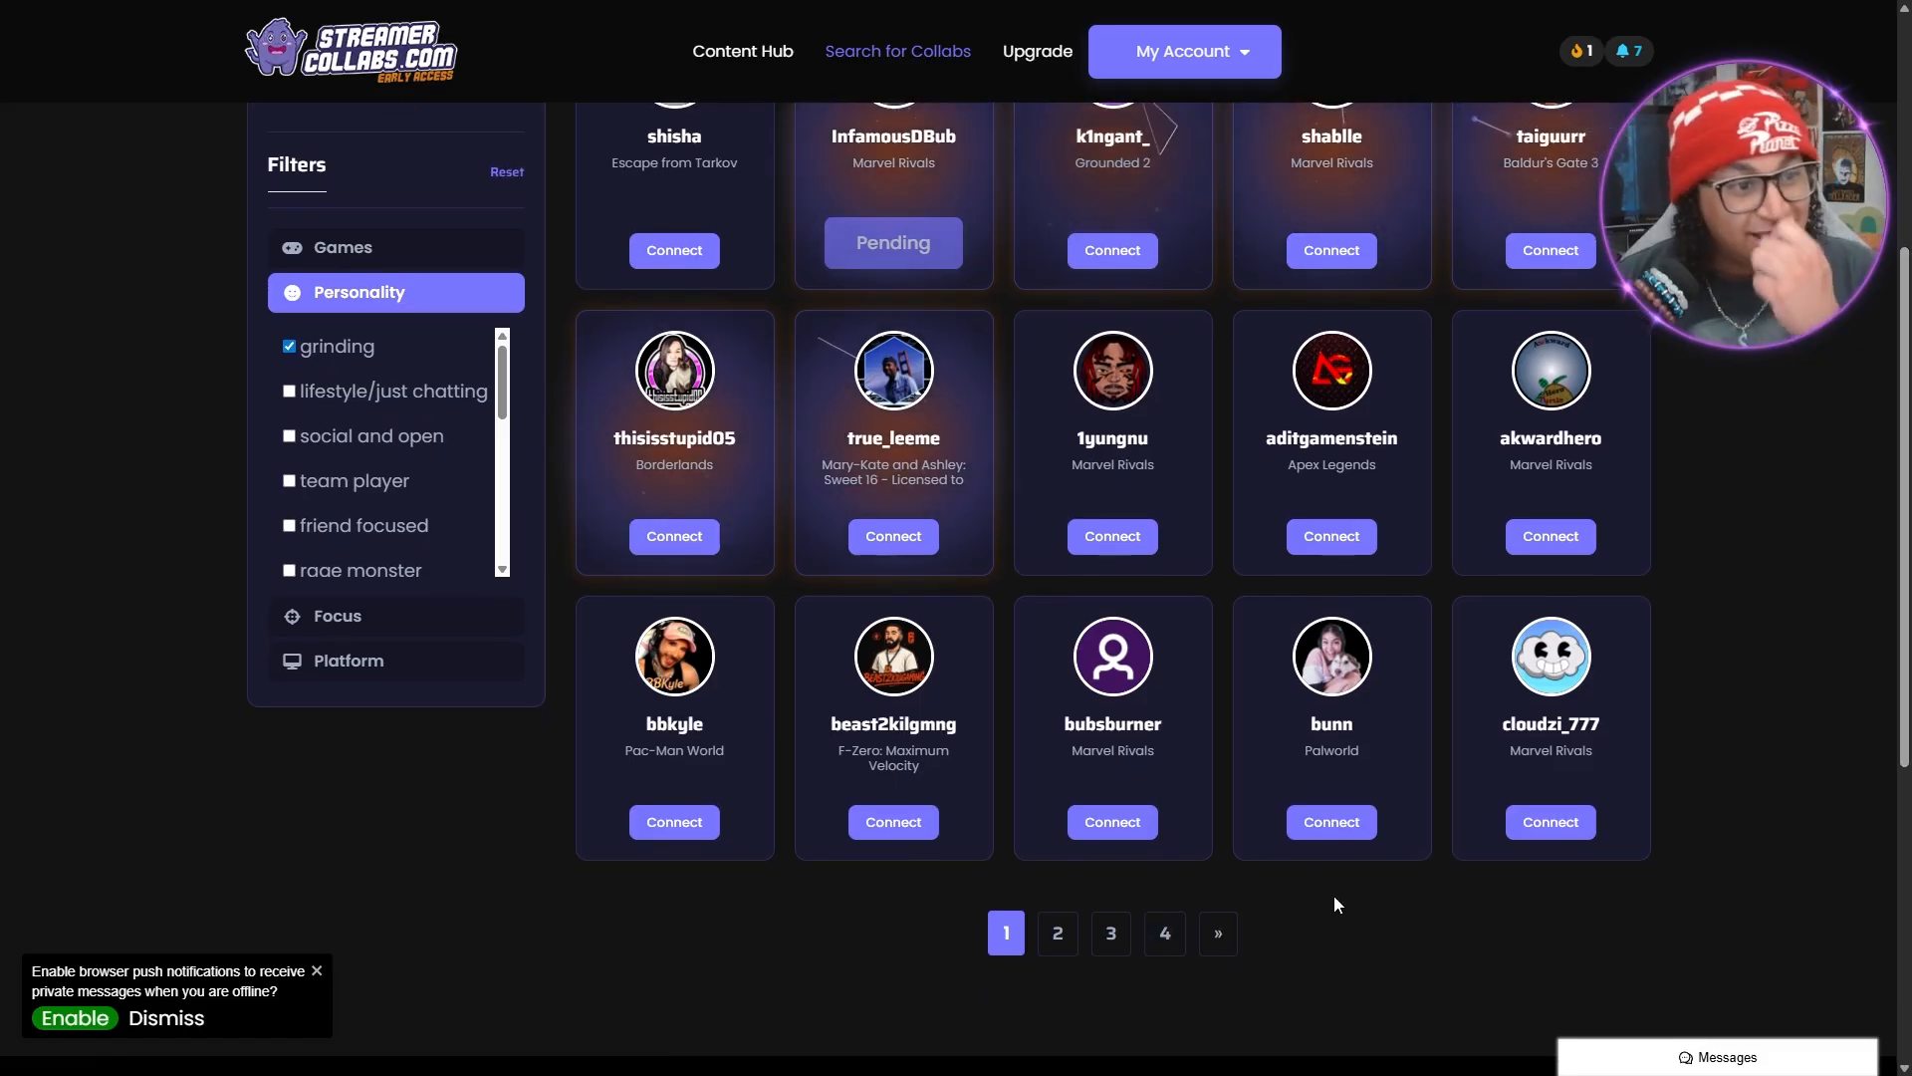
pyautogui.scroll(1, 715, 782)
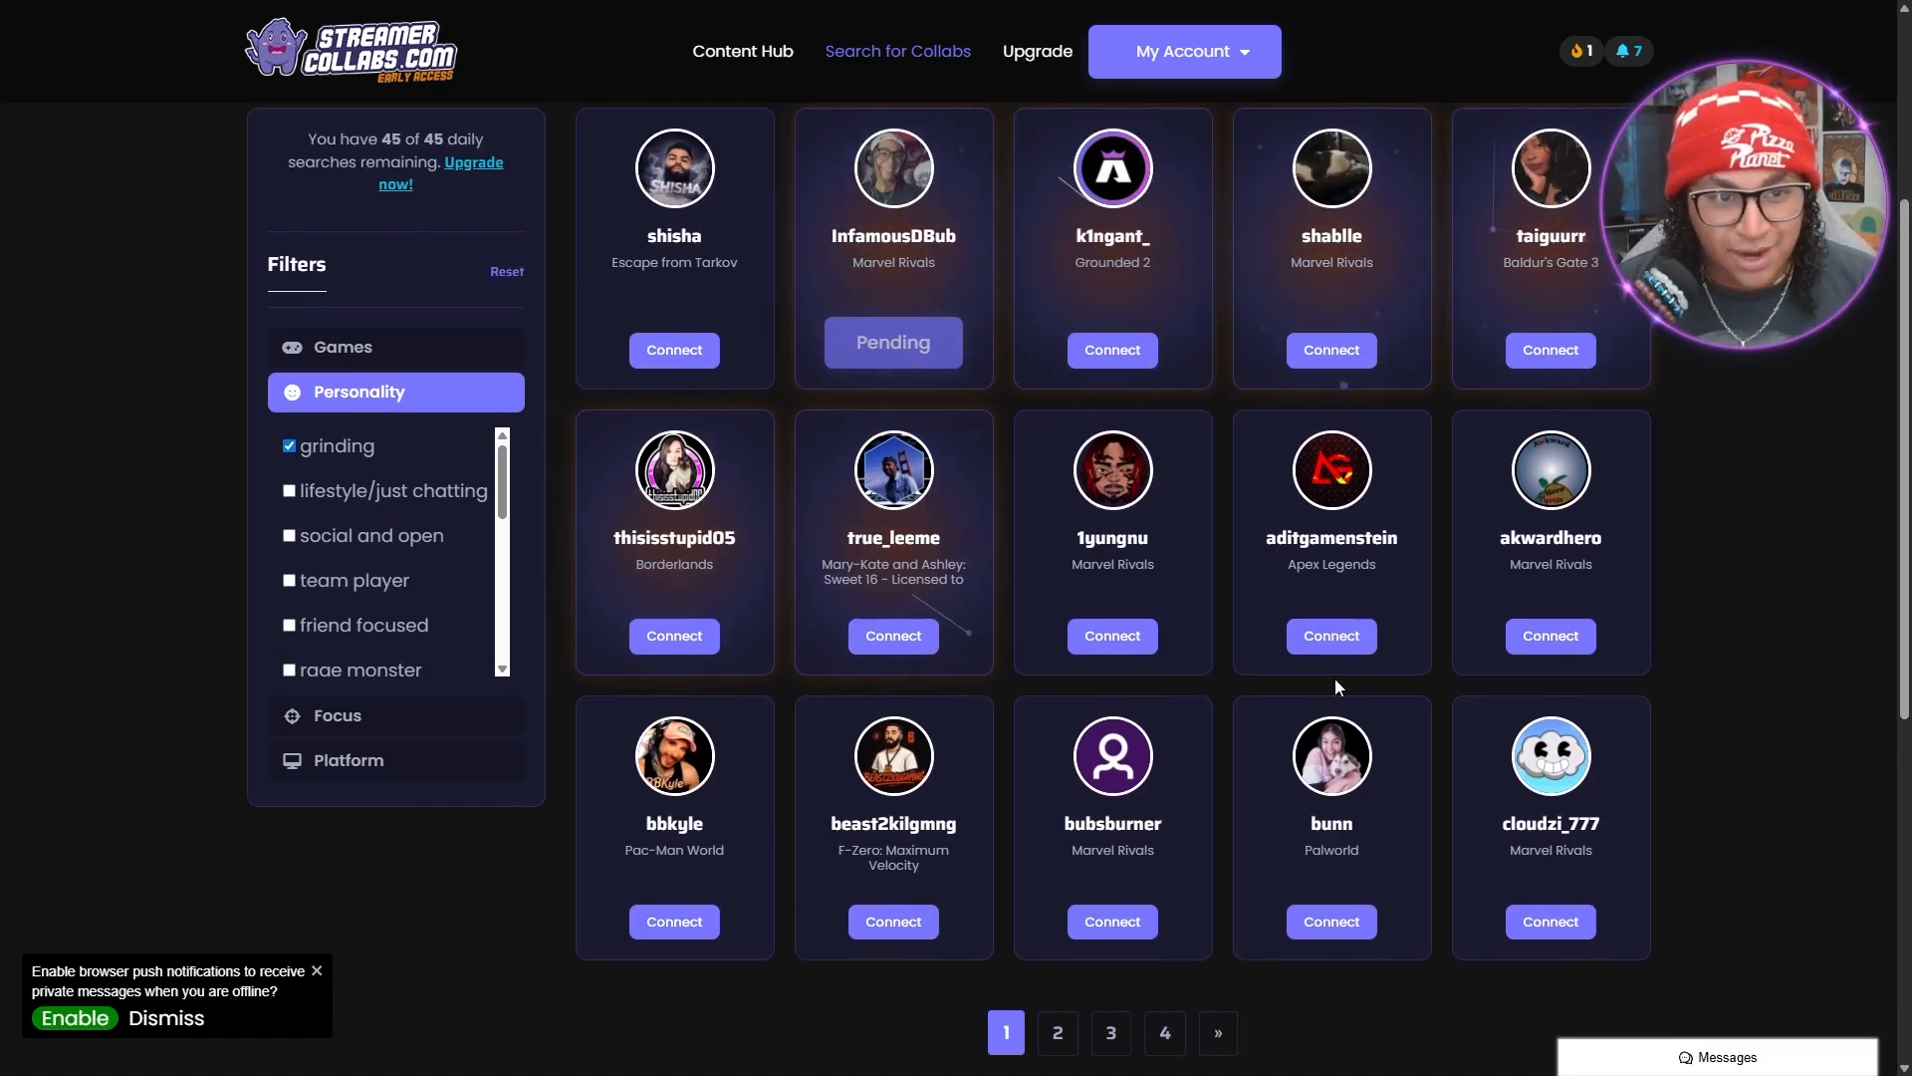
pyautogui.scroll(1, 1168, 484)
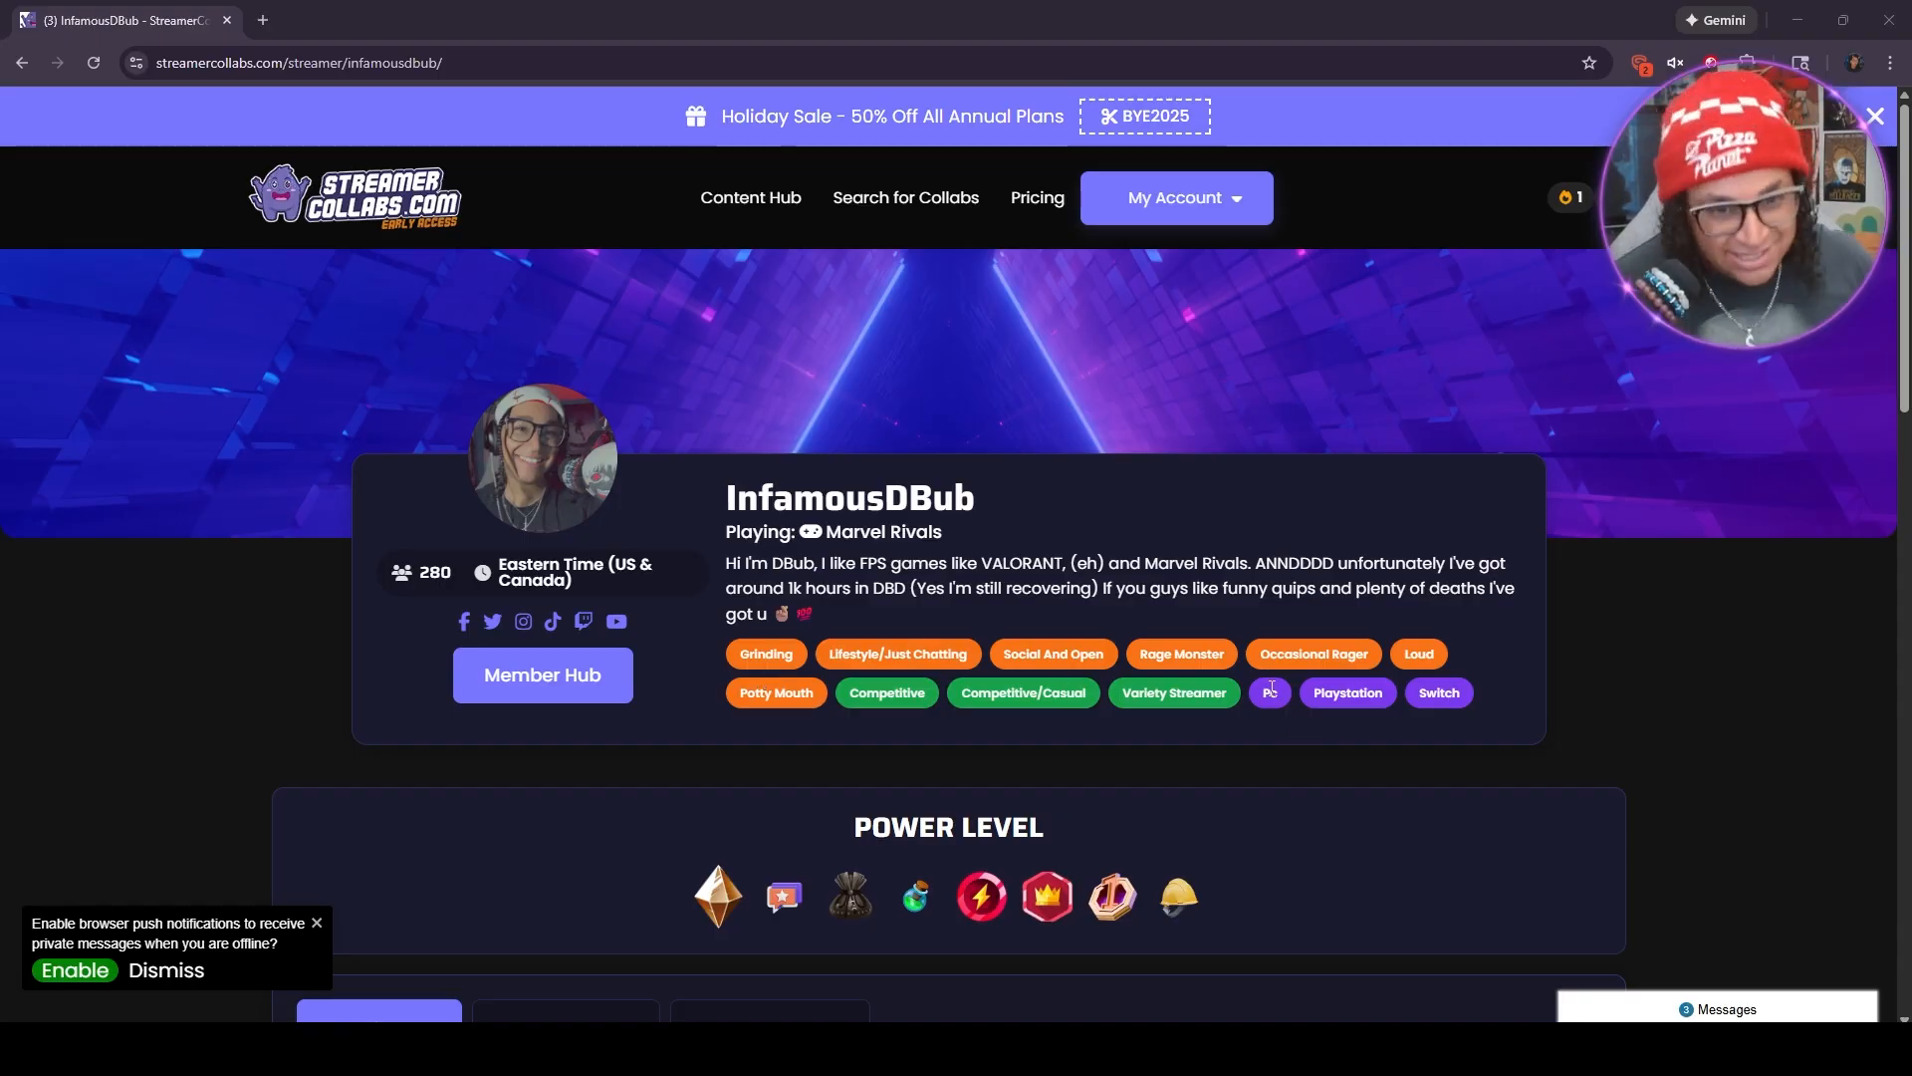
# Look through the Power Level badges and Twitch videos on the public streamer profile, dismiss the push notification prompt, and view the YouTube videos
pyautogui.scroll(-5, 1260, 694)
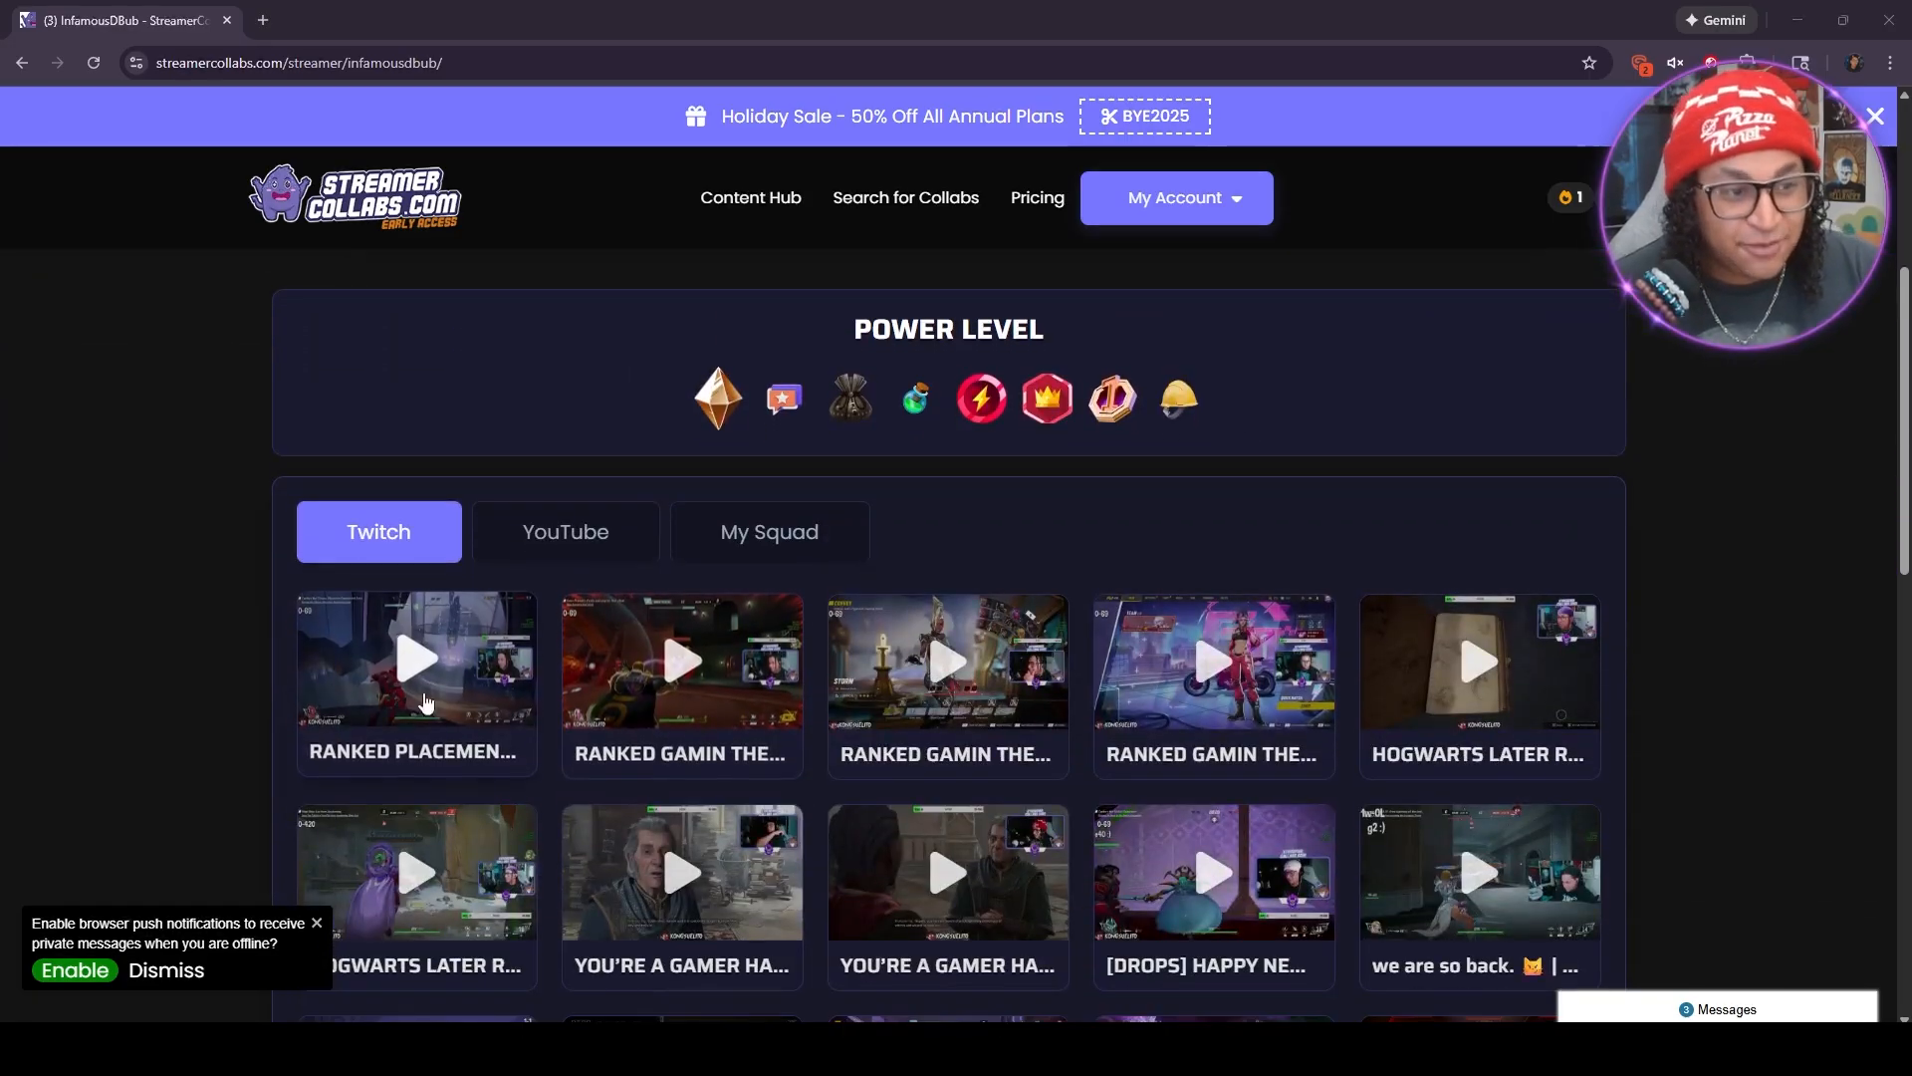
pyautogui.click(317, 925)
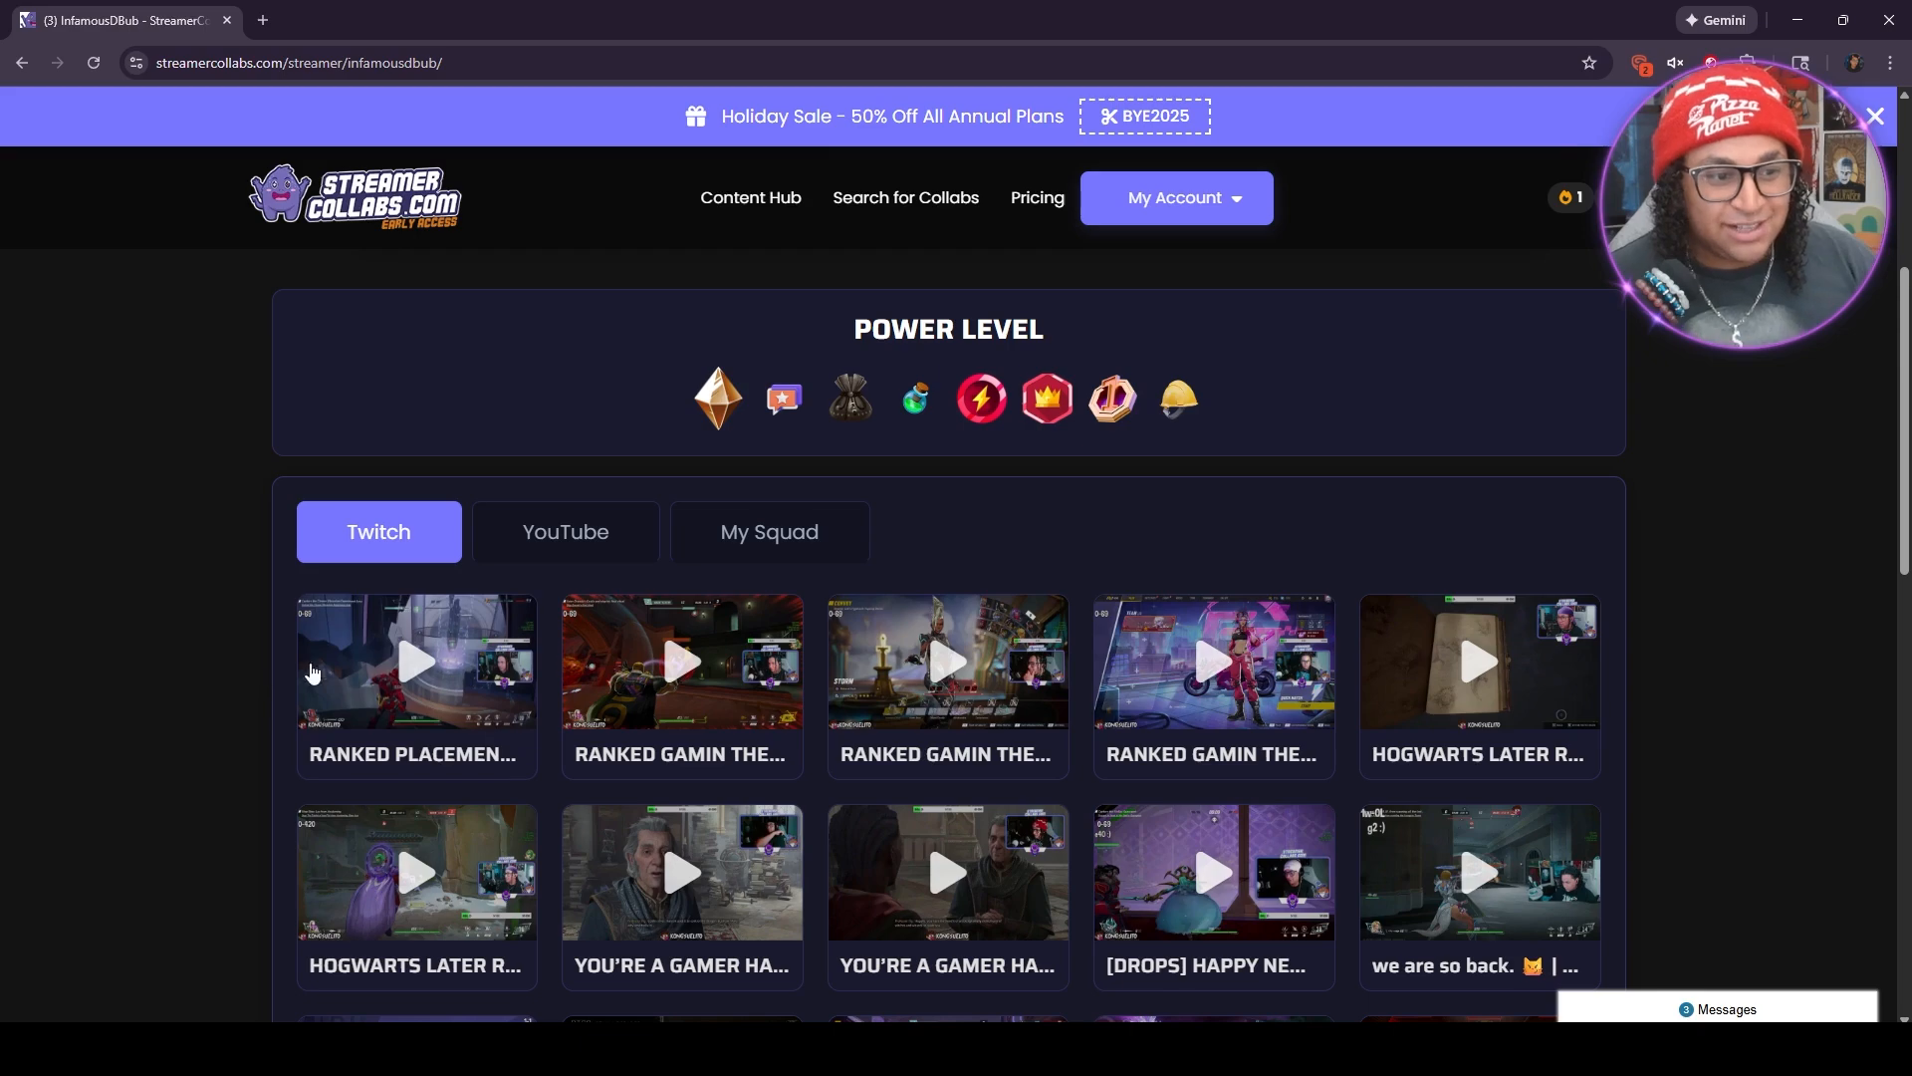
pyautogui.click(596, 543)
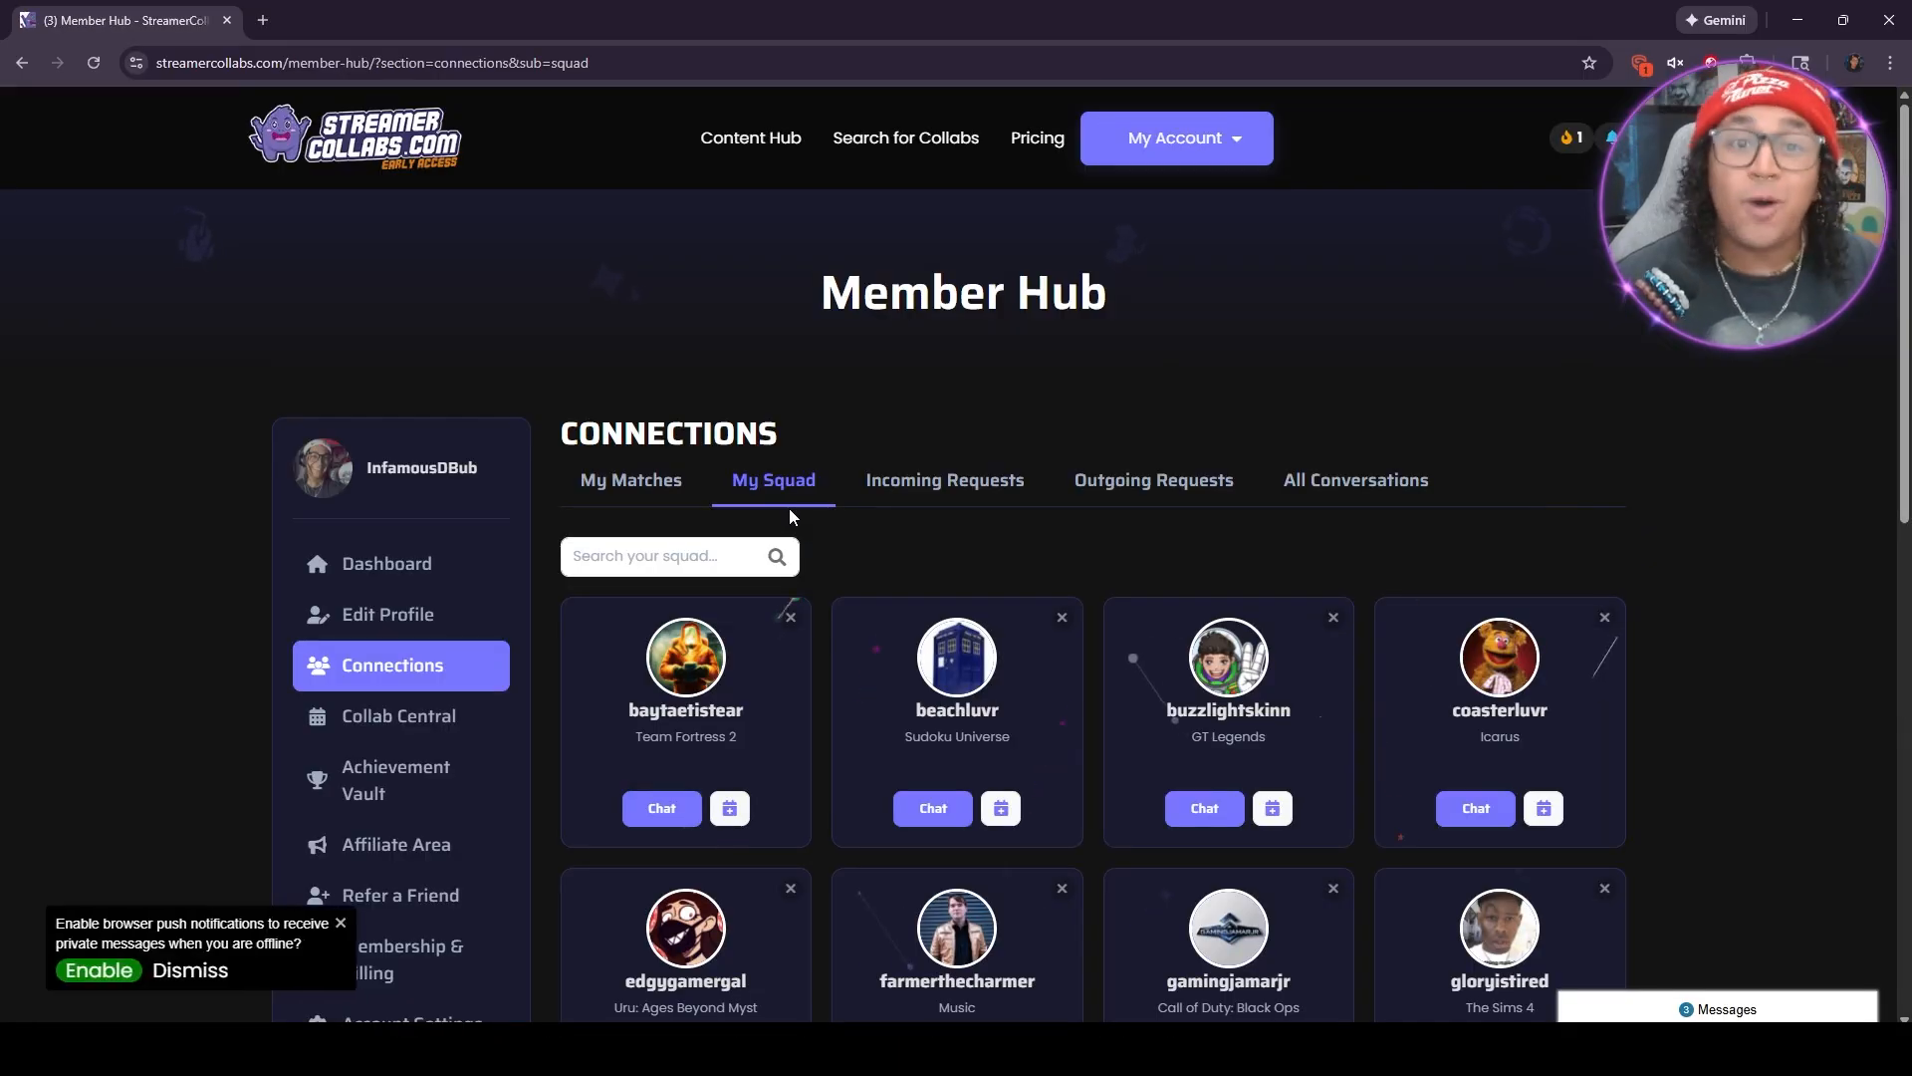
# Start a collab invitation for the squad member playing Icarus and choose a time slot in the collab calendar
pyautogui.scroll(-3, 787, 512)
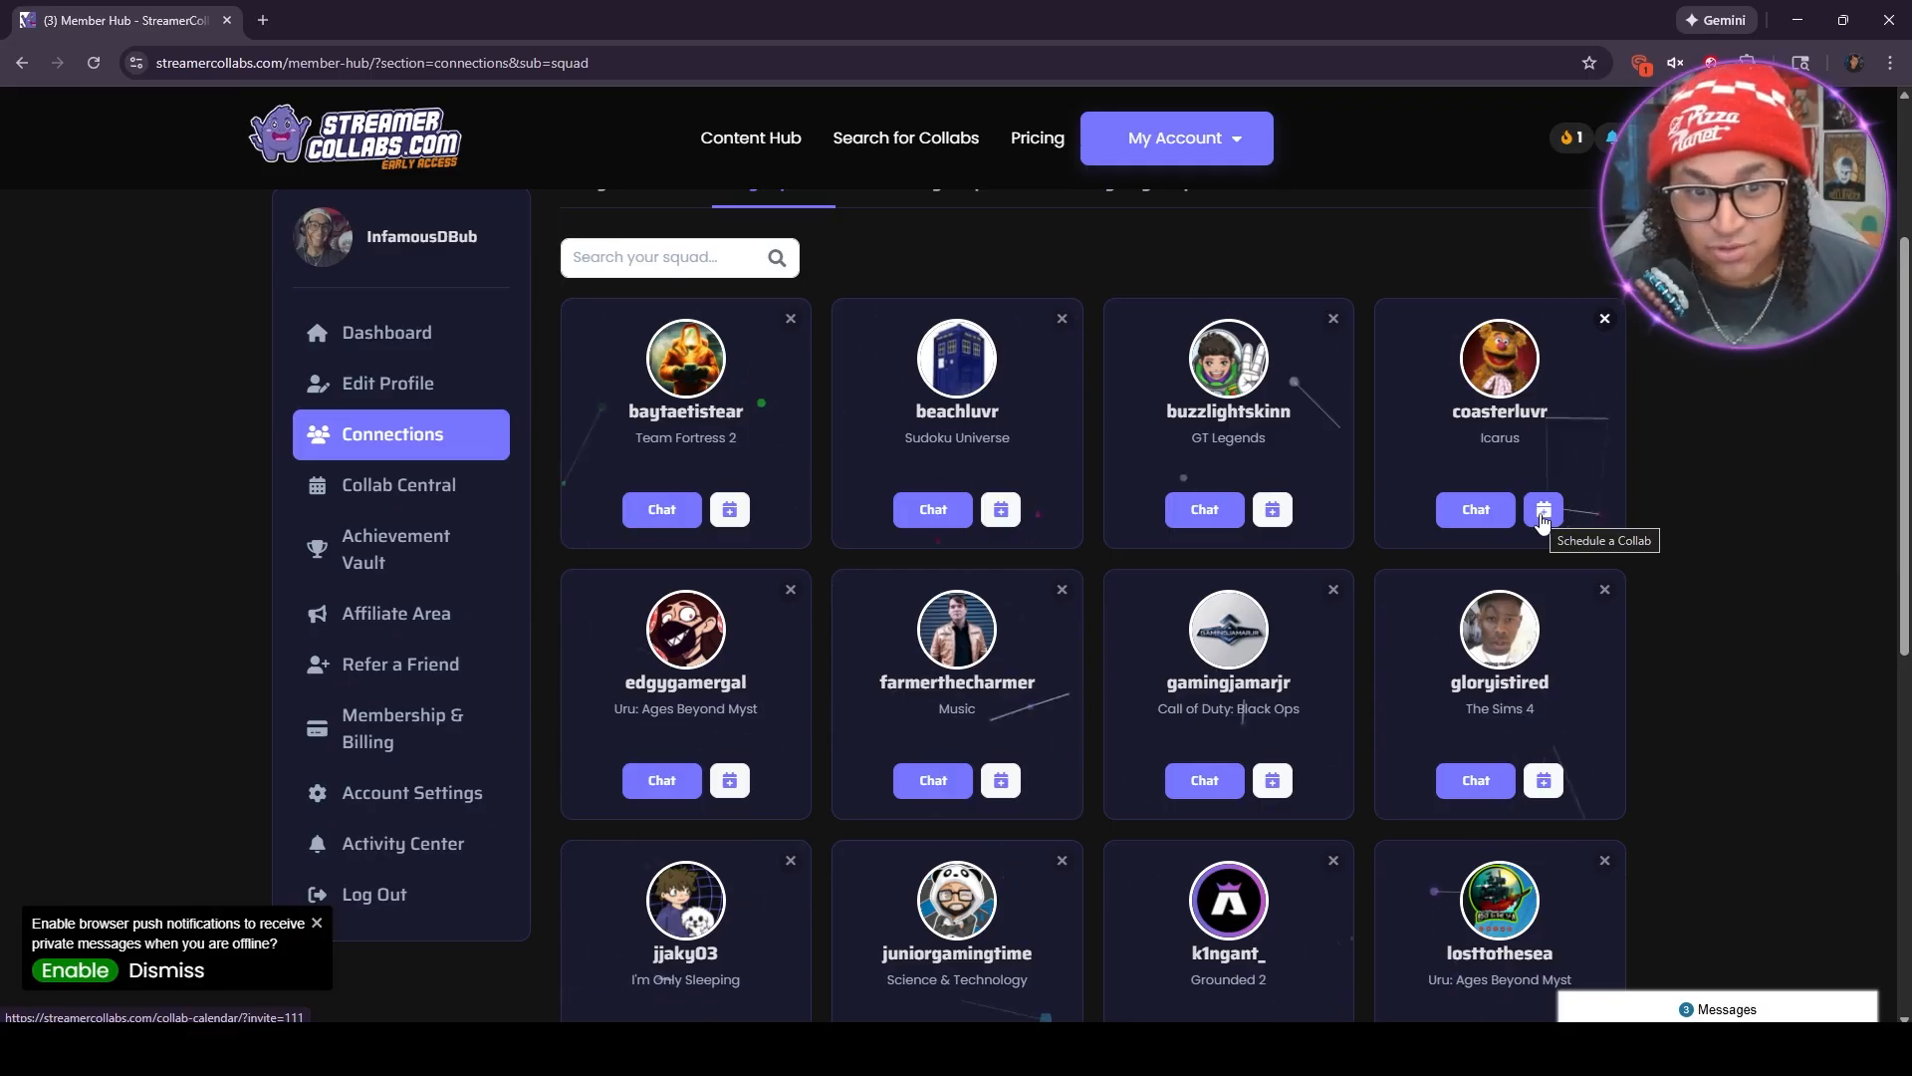
pyautogui.click(1543, 511)
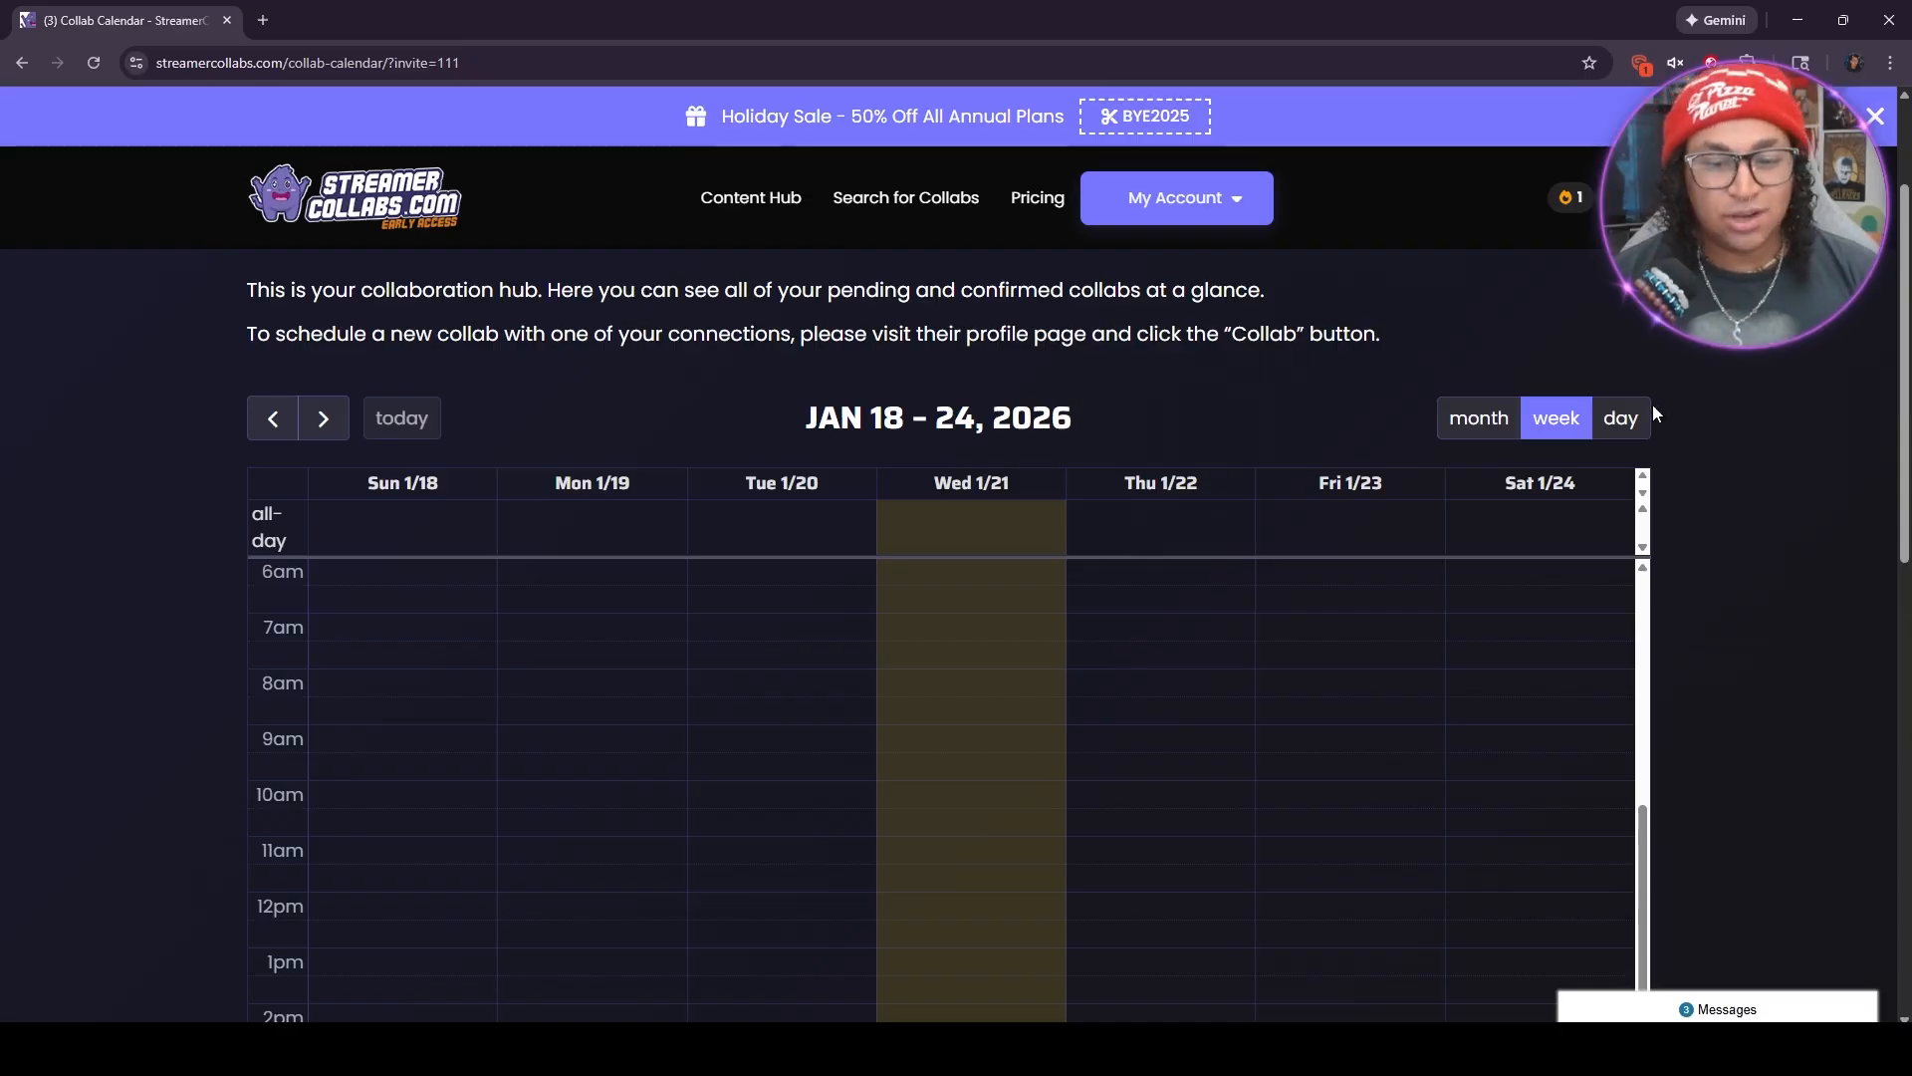
pyautogui.scroll(-3, 1123, 508)
pyautogui.click(1042, 538)
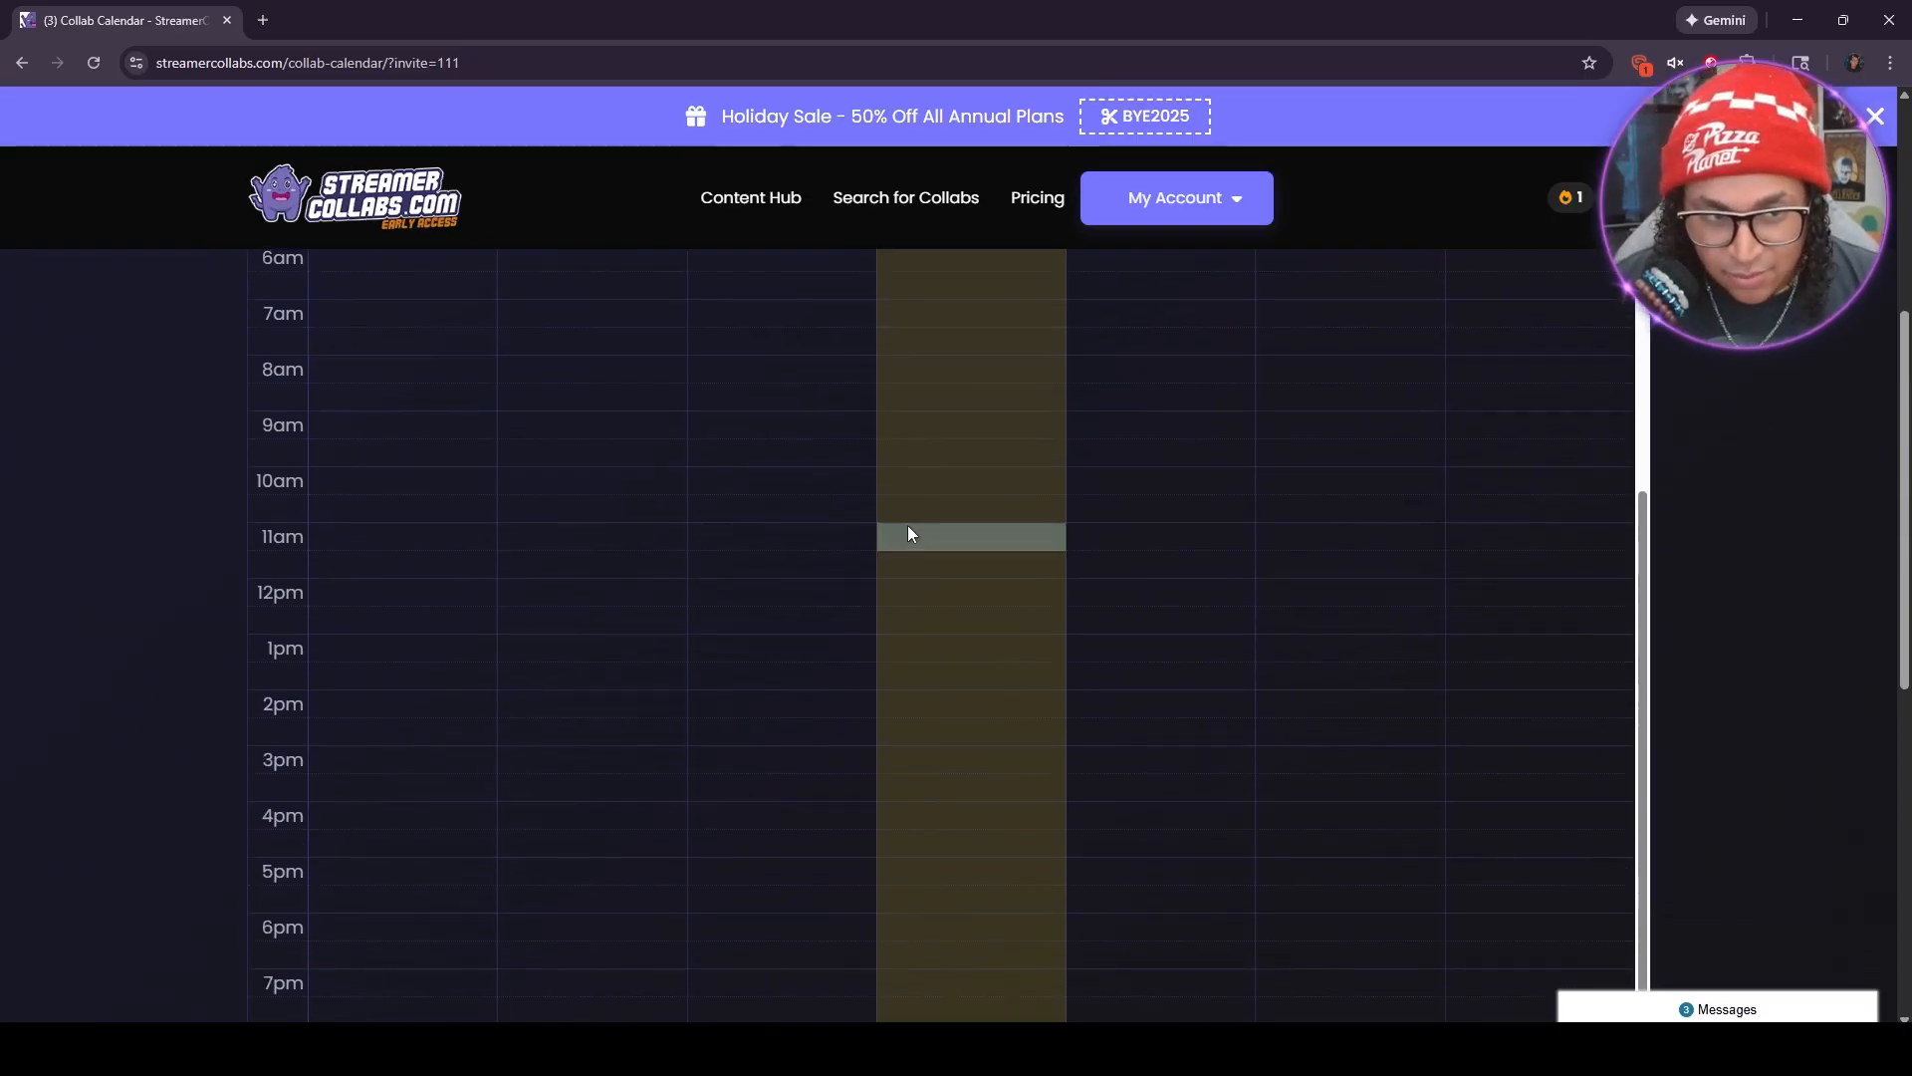
pyautogui.click(942, 406)
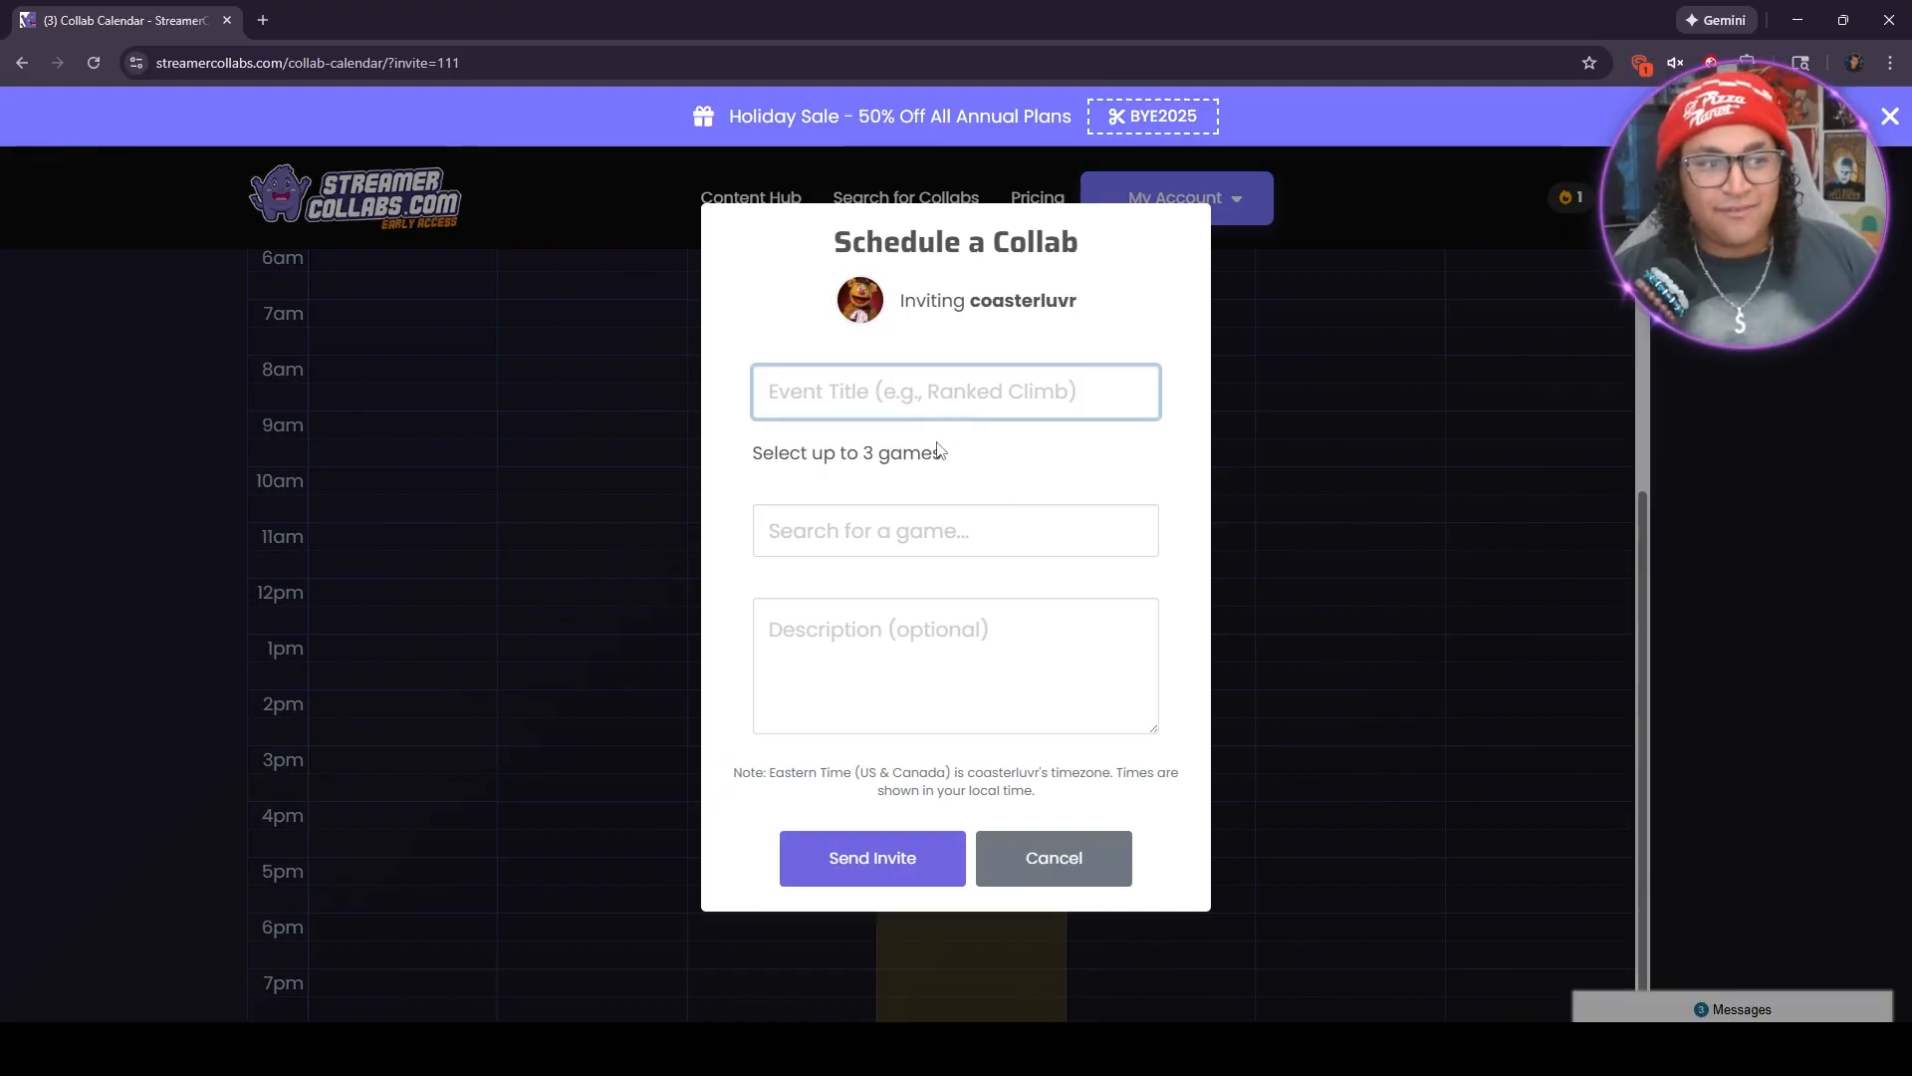
# Title the collab "bodyin bots", add Marvel Rivals as its game, and send the invite for January 22 at 3:30 PM
pyautogui.write('bodyin bot')
pyautogui.write('s')
pyautogui.click(907, 547)
pyautogui.write('marvel rivals')
pyautogui.click(908, 581)
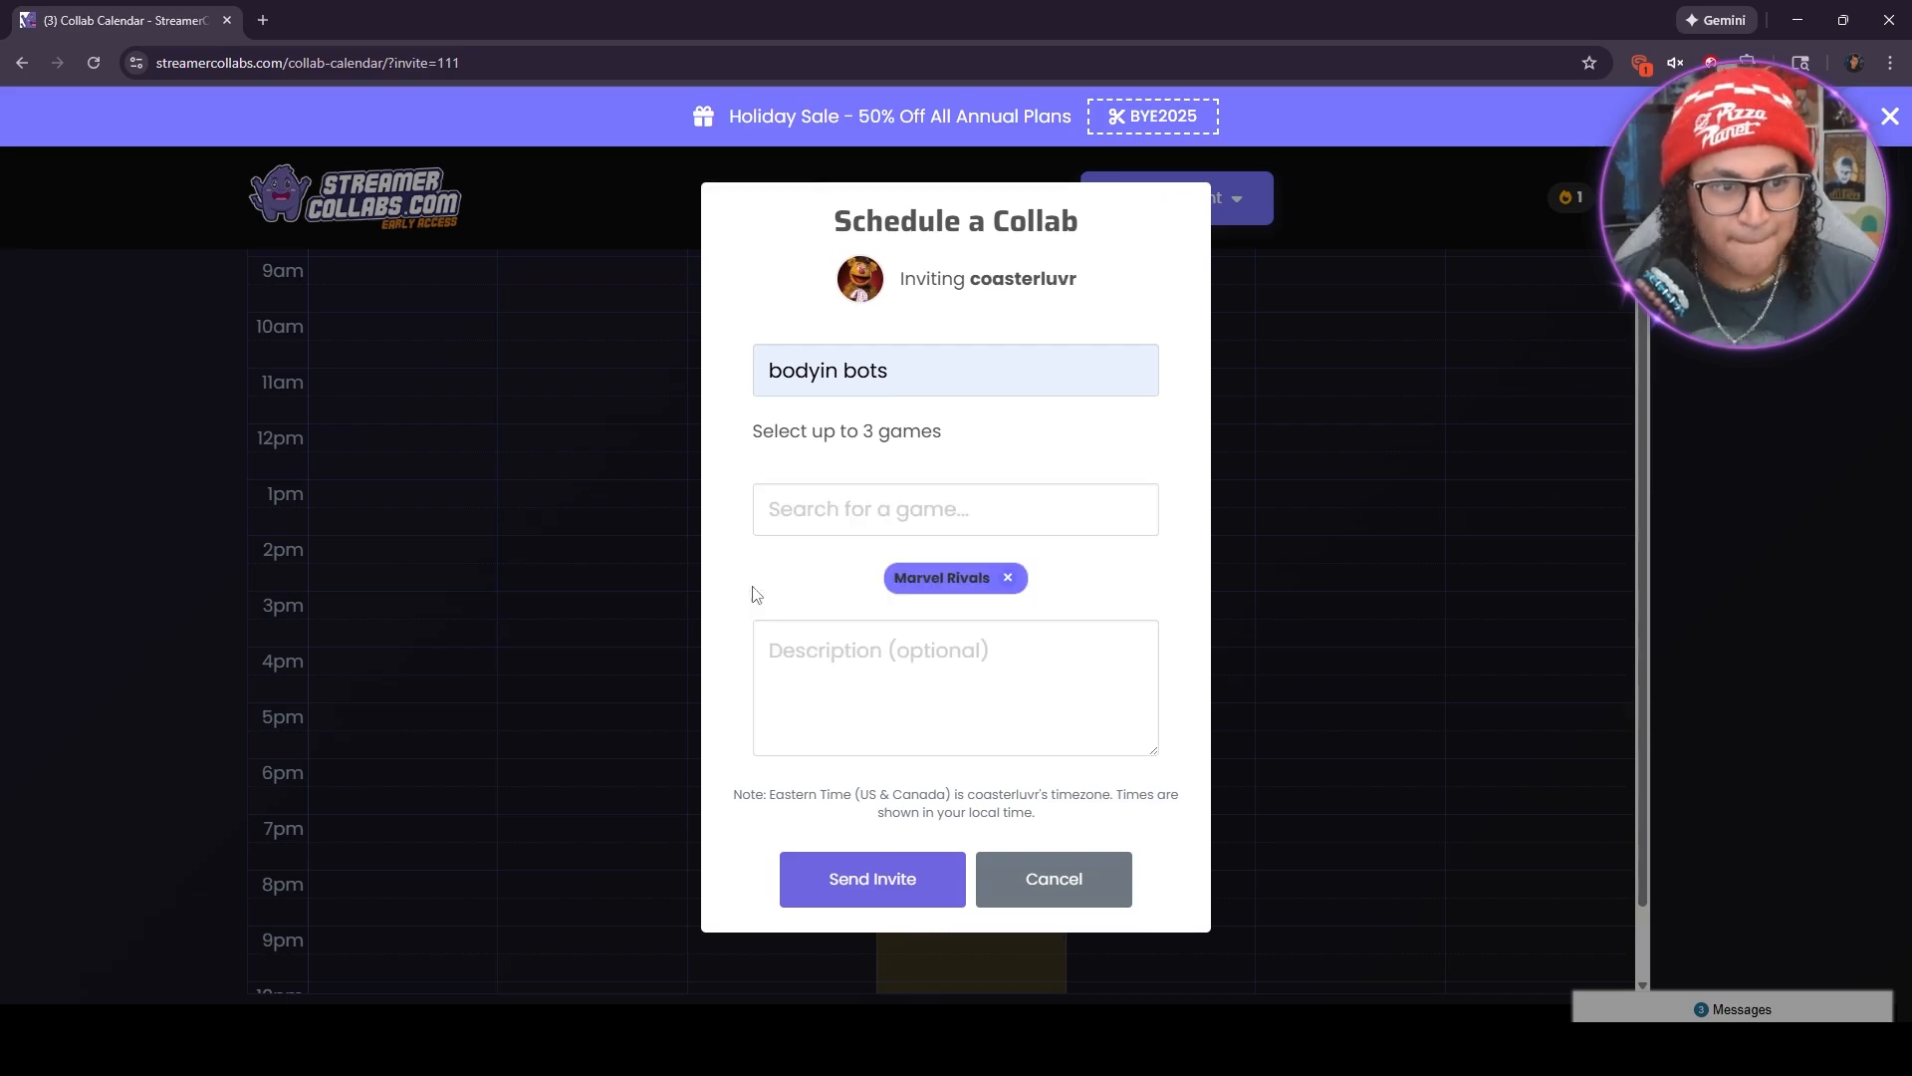
pyautogui.click(882, 880)
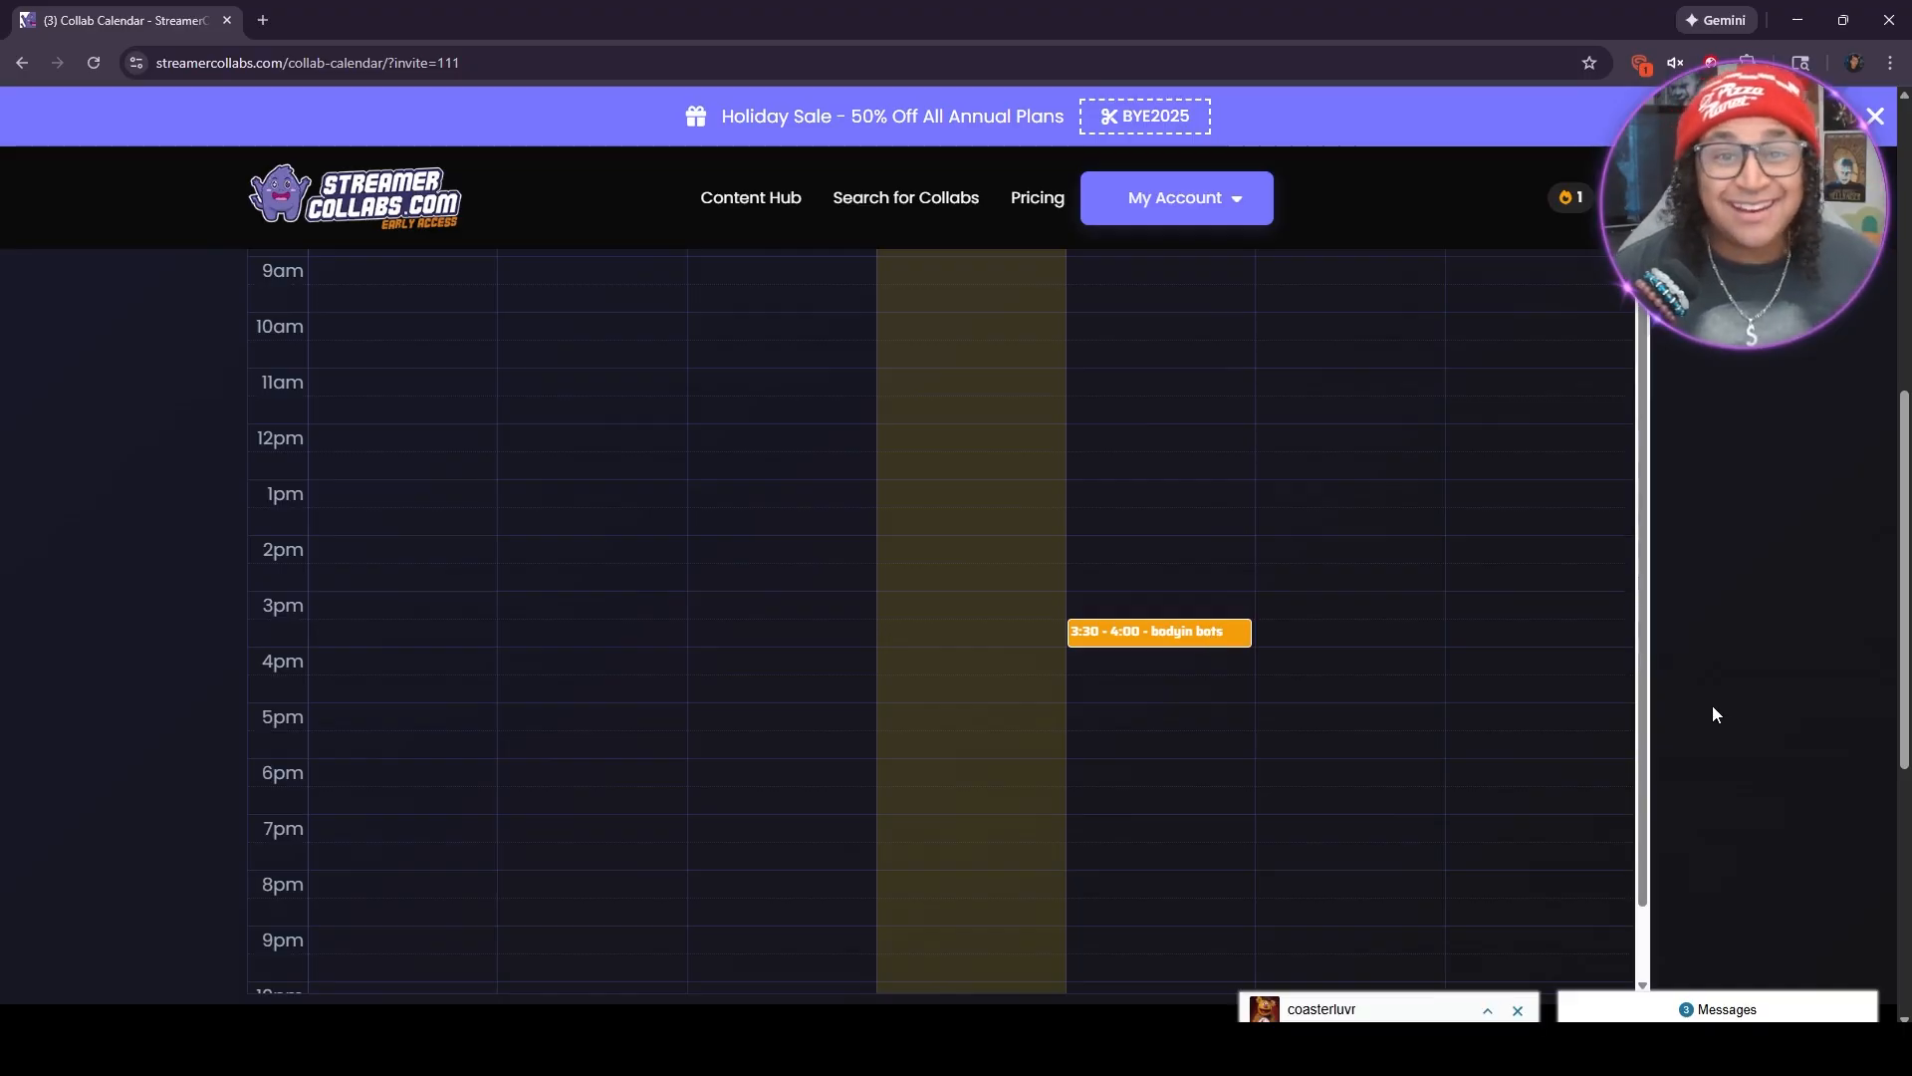
# Open the chat with the invited squad member and read the collab invitation message
pyautogui.click(1396, 1008)
pyautogui.scroll(2, 1414, 796)
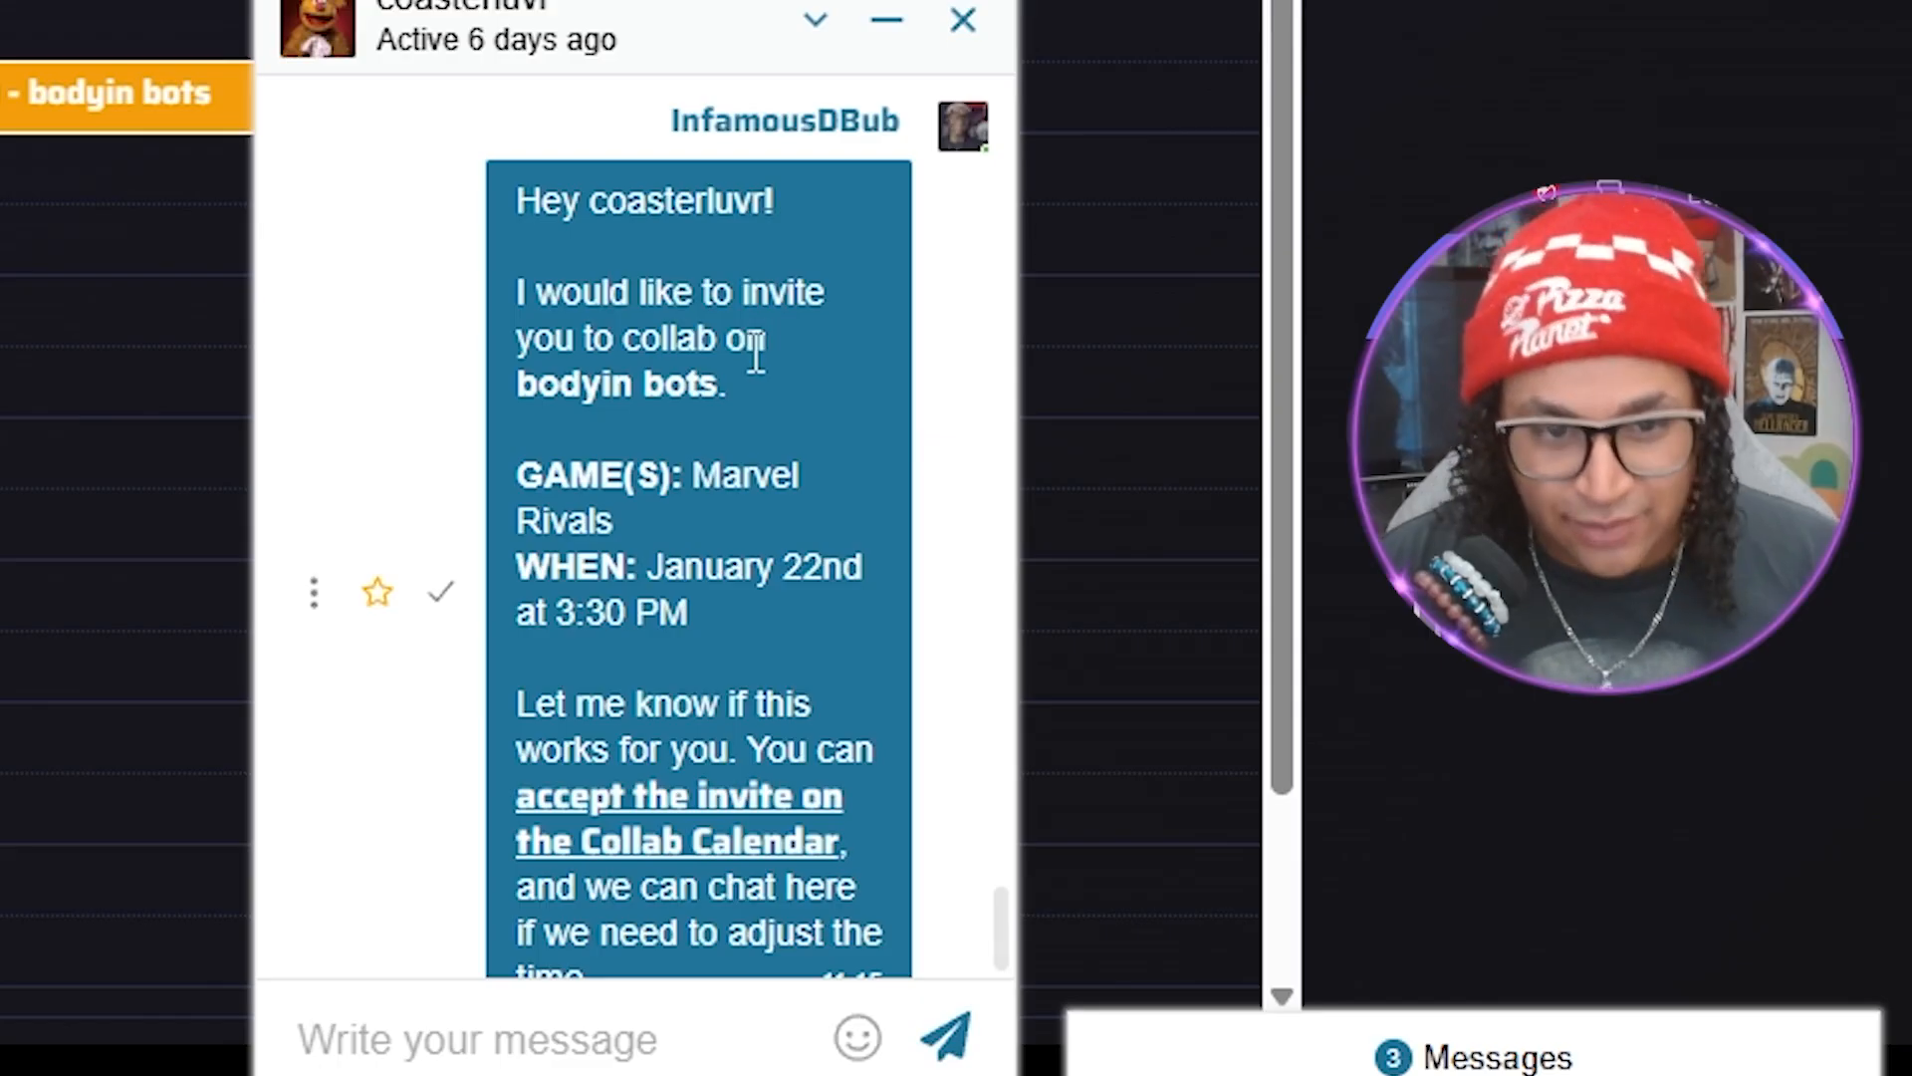
pyautogui.scroll(-1, 753, 358)
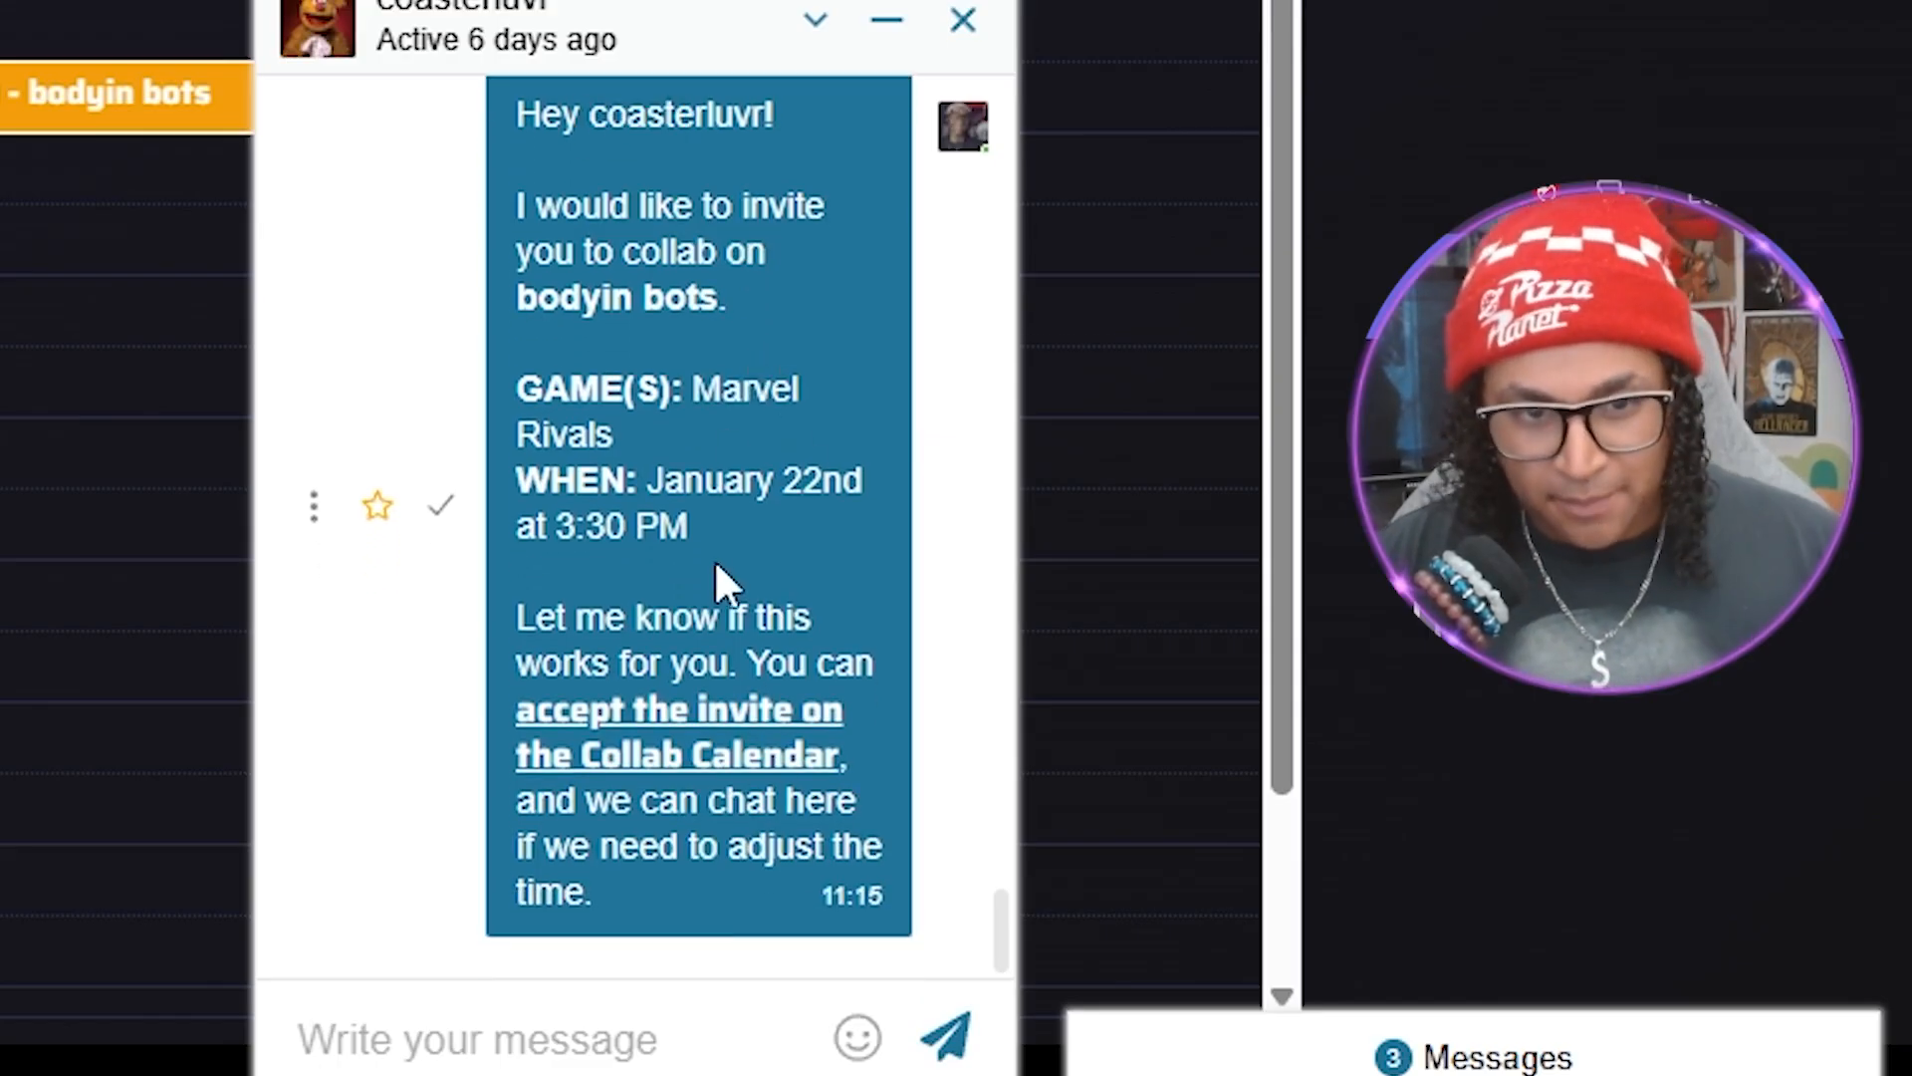